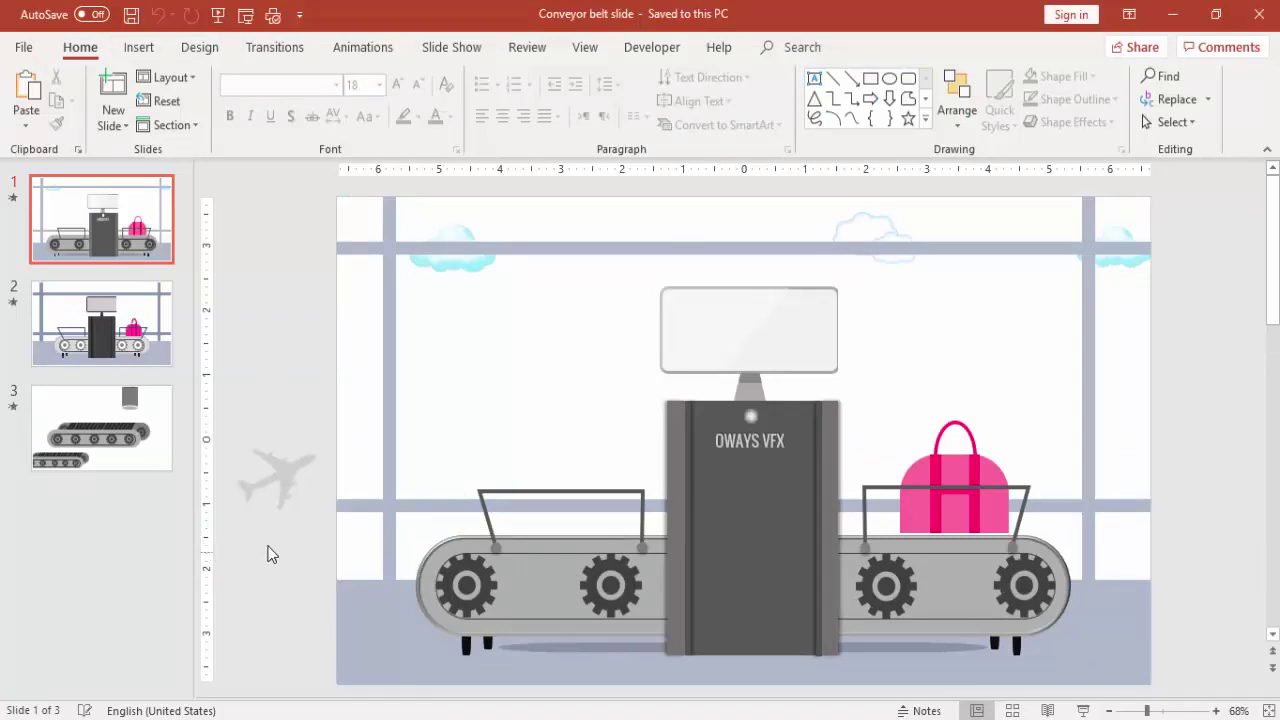
Select and copy the whole conveyor belt group from the Conveyor belt deck
{"action": "mouse_move", "coordinate": [275, 527]}
{"action": "left_mouse_down"}
{"action": "mouse_move", "coordinate": [775, 624]}
{"action": "mouse_move", "coordinate": [1123, 635]}
{"action": "mouse_move", "coordinate": [1207, 690]}
{"action": "left_mouse_up"}
{"action": "right_click", "coordinate": [1062, 549]}
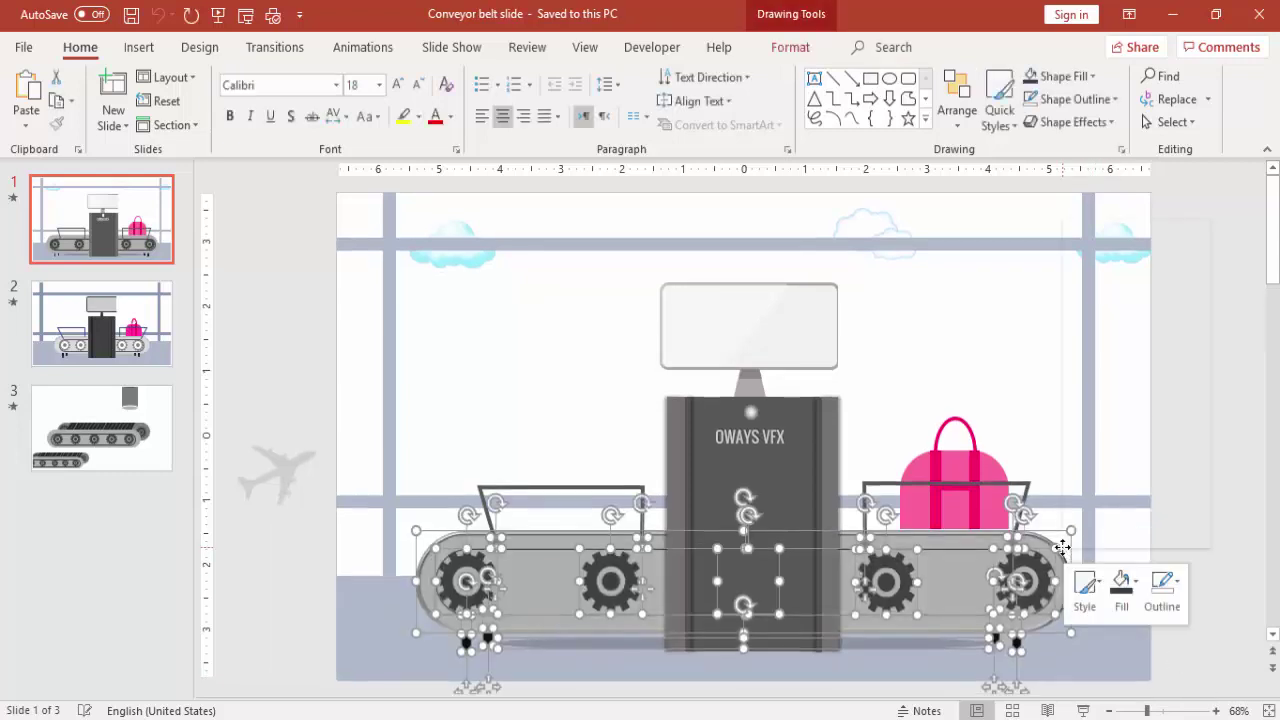
{"action": "left_click", "coordinate": [1101, 259]}
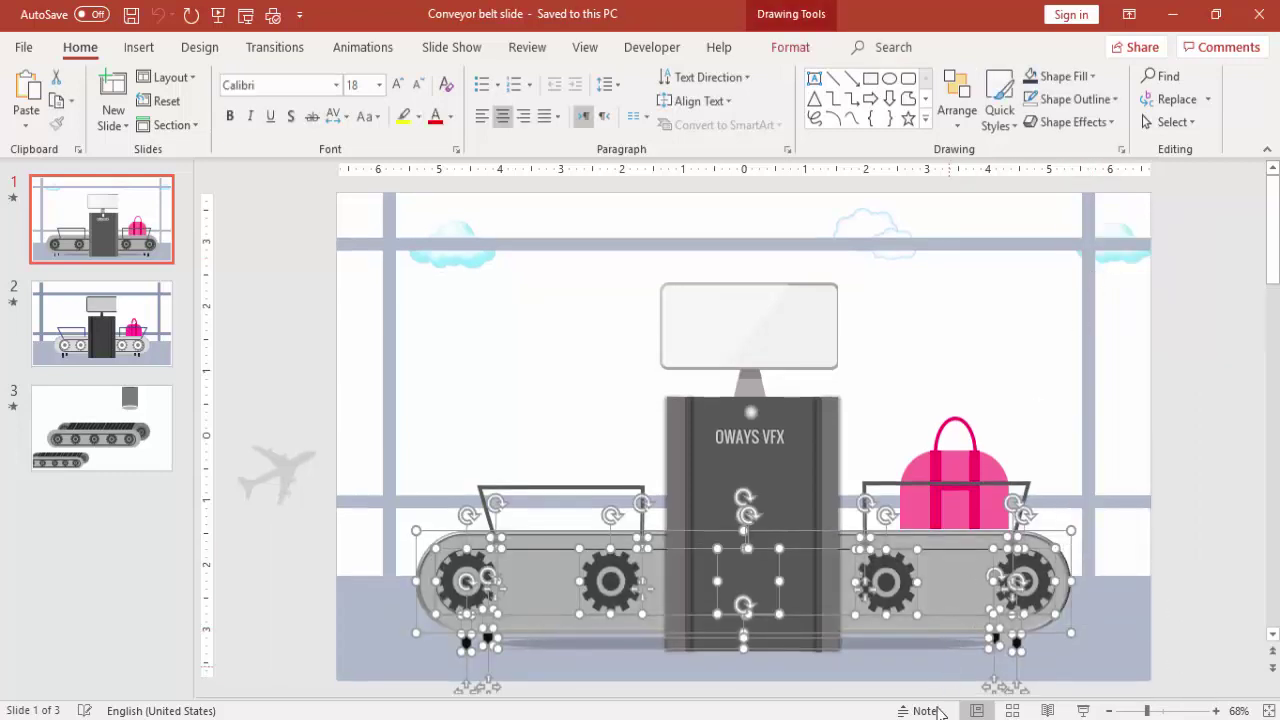
Paste the conveyor belt onto blank slide 5 of HR Recruitment1 using the destination theme
{"action": "mouse_move", "coordinate": [940, 715]}
{"action": "left_click", "coordinate": [877, 700]}
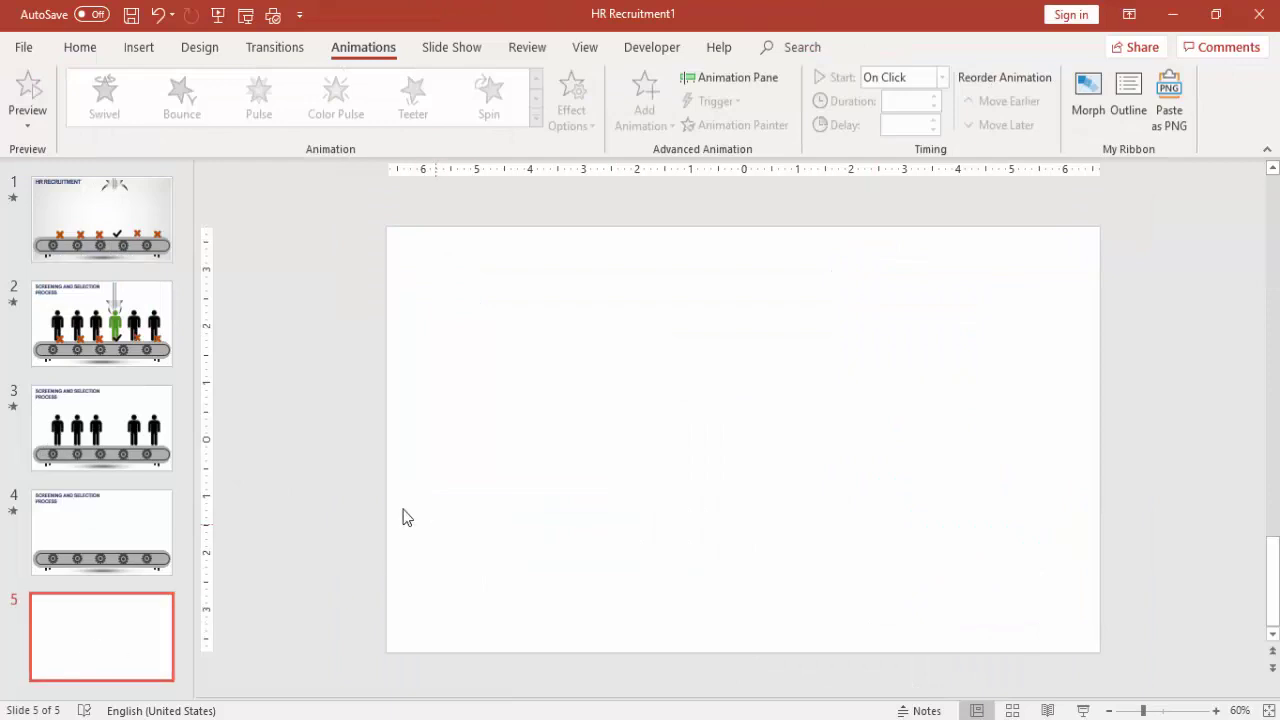
{"action": "right_click", "coordinate": [340, 490]}
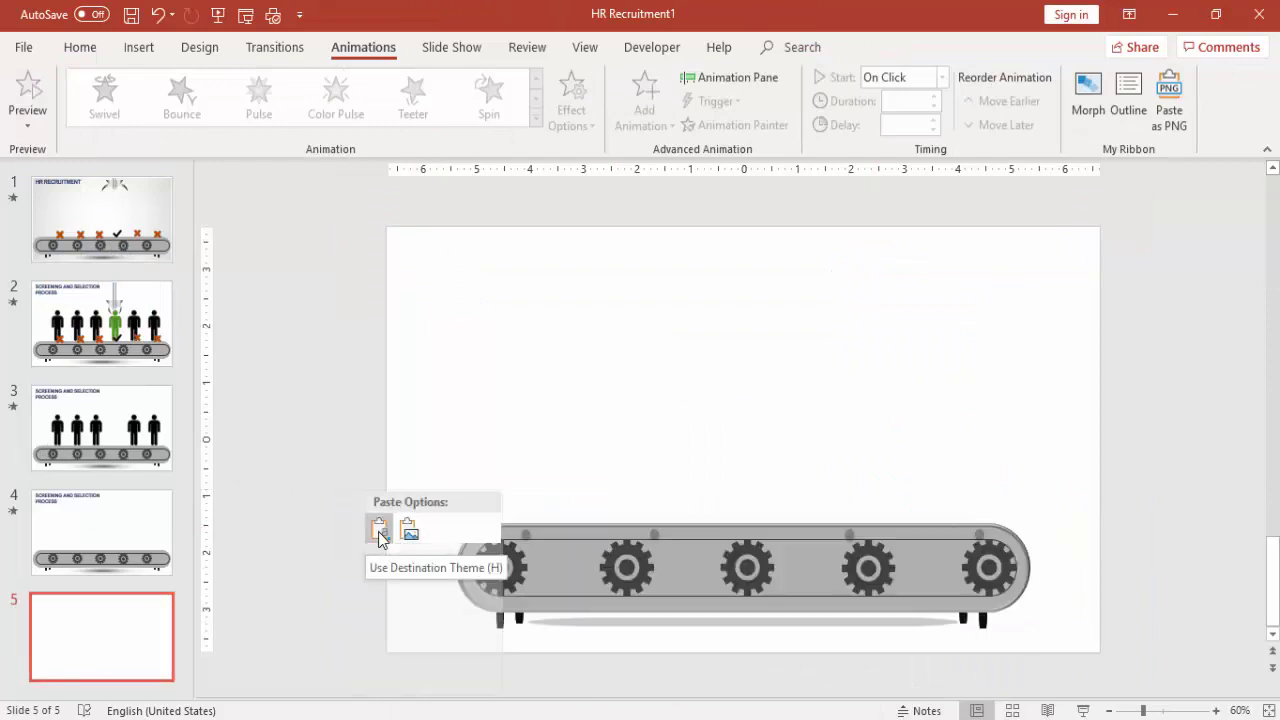
{"action": "left_click", "coordinate": [380, 531]}
Remove the four small dots from above the pasted belt
{"action": "left_click", "coordinate": [1036, 541]}
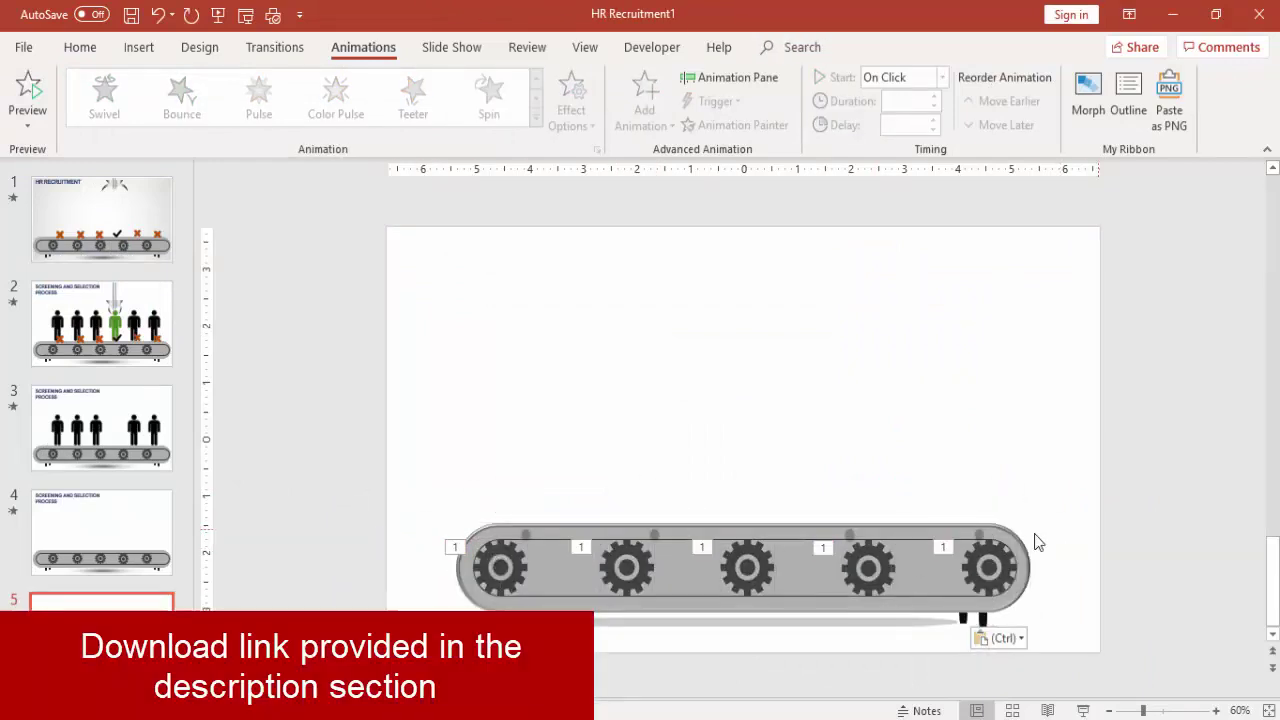
{"action": "left_click_drag", "start_coordinate": [477, 479], "coordinate": [1018, 546]}
{"action": "key", "text": "Up"}
{"action": "key", "text": "Up"}
{"action": "key", "text": "Up"}
{"action": "key", "text": "Up"}
{"action": "key", "text": "Up"}
{"action": "key", "text": "Up"}
{"action": "key", "text": "Up"}
{"action": "key", "text": "Up"}
{"action": "key", "text": "Up"}
{"action": "key", "text": "Up"}
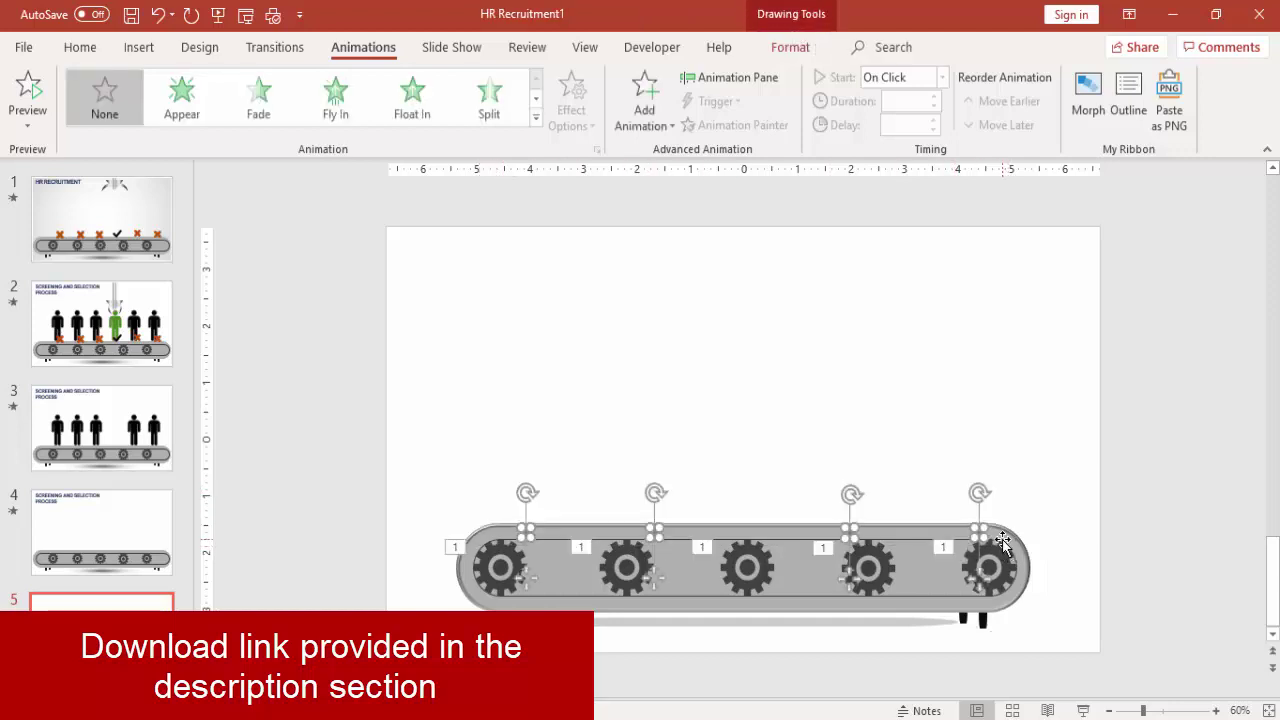
{"action": "left_click", "coordinate": [949, 430]}
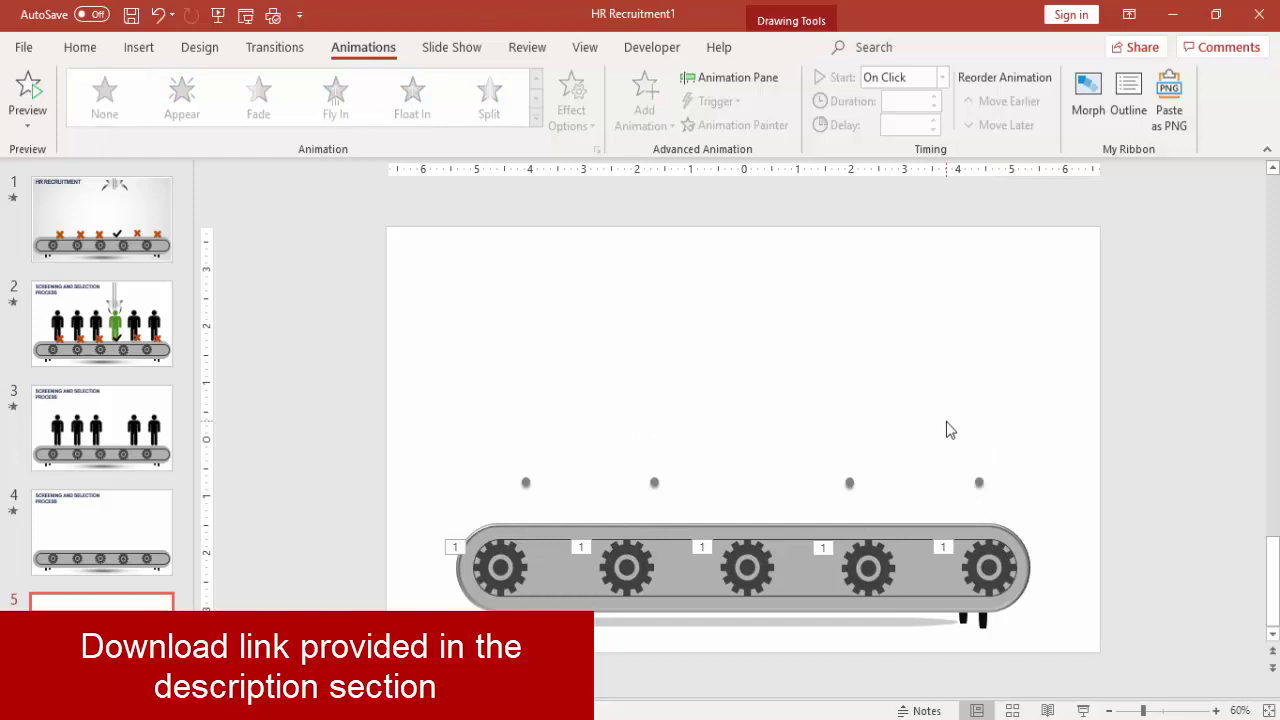
{"action": "left_click_drag", "start_coordinate": [497, 437], "coordinate": [1182, 506]}
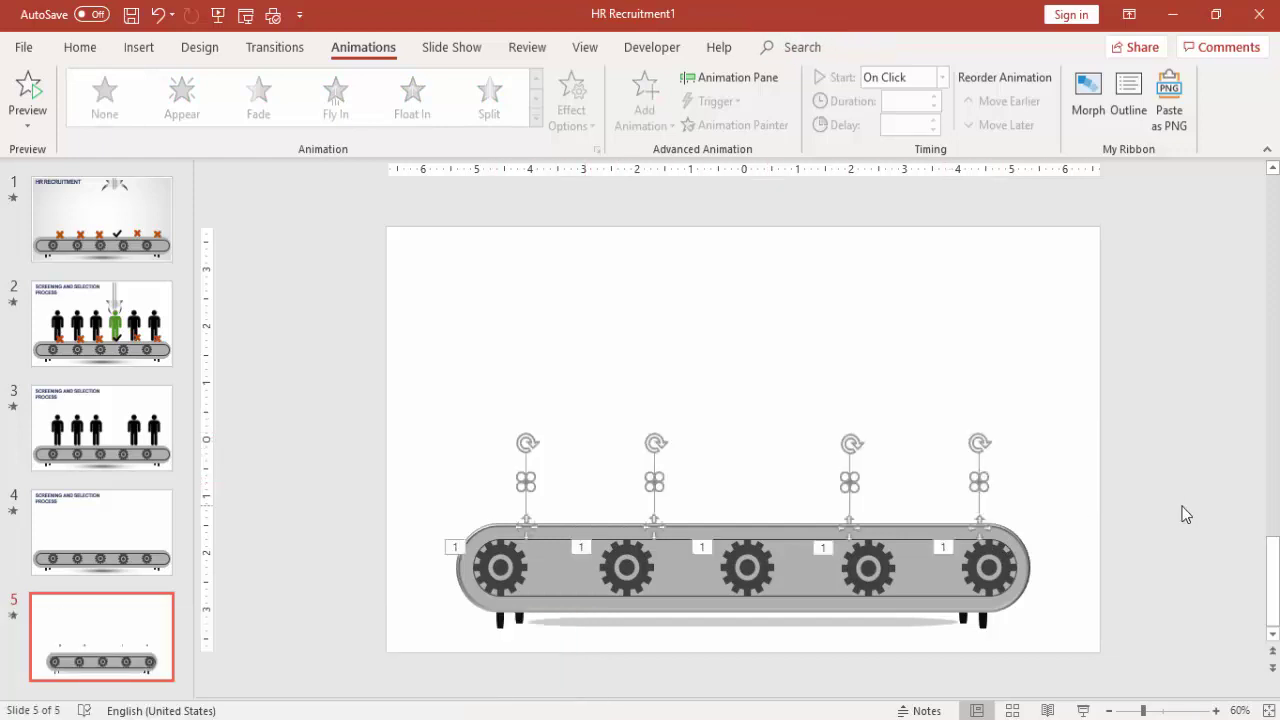
{"action": "key", "text": "Delete"}
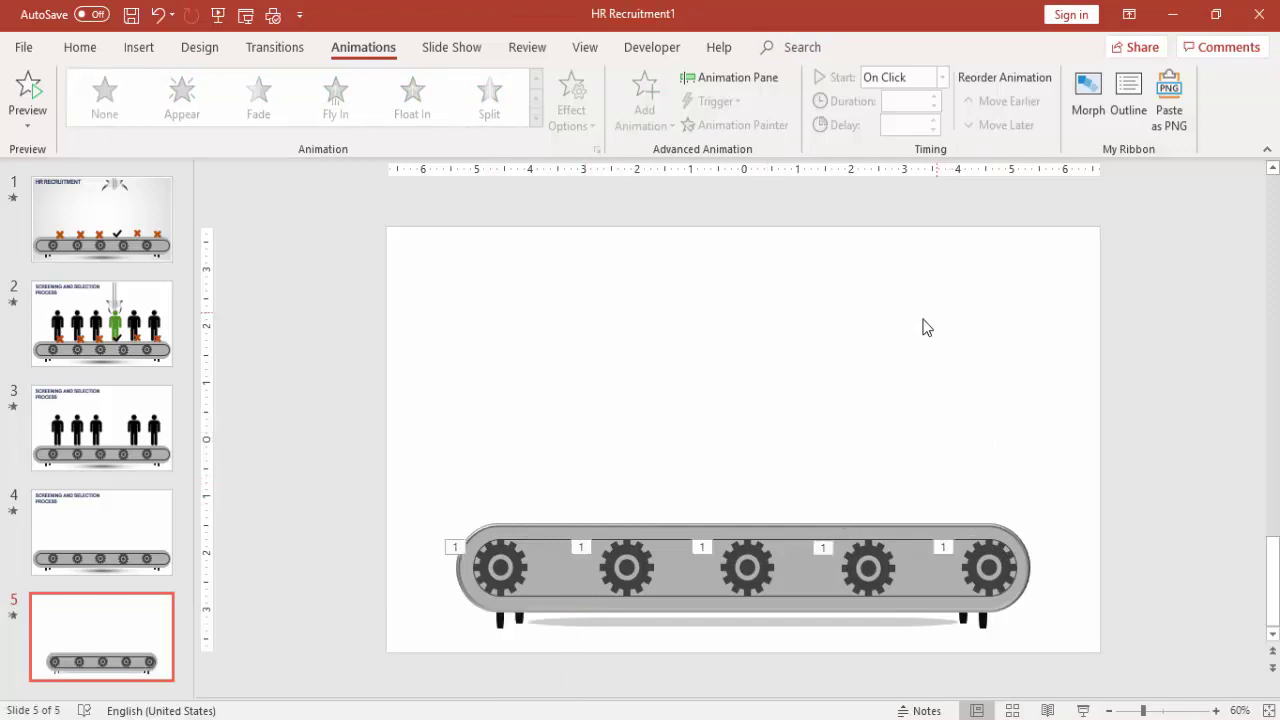
Stretch the conveyor belt to span the slide's full width
{"action": "left_click", "coordinate": [902, 530]}
{"action": "left_click_drag", "start_coordinate": [1030, 567], "coordinate": [1100, 569]}
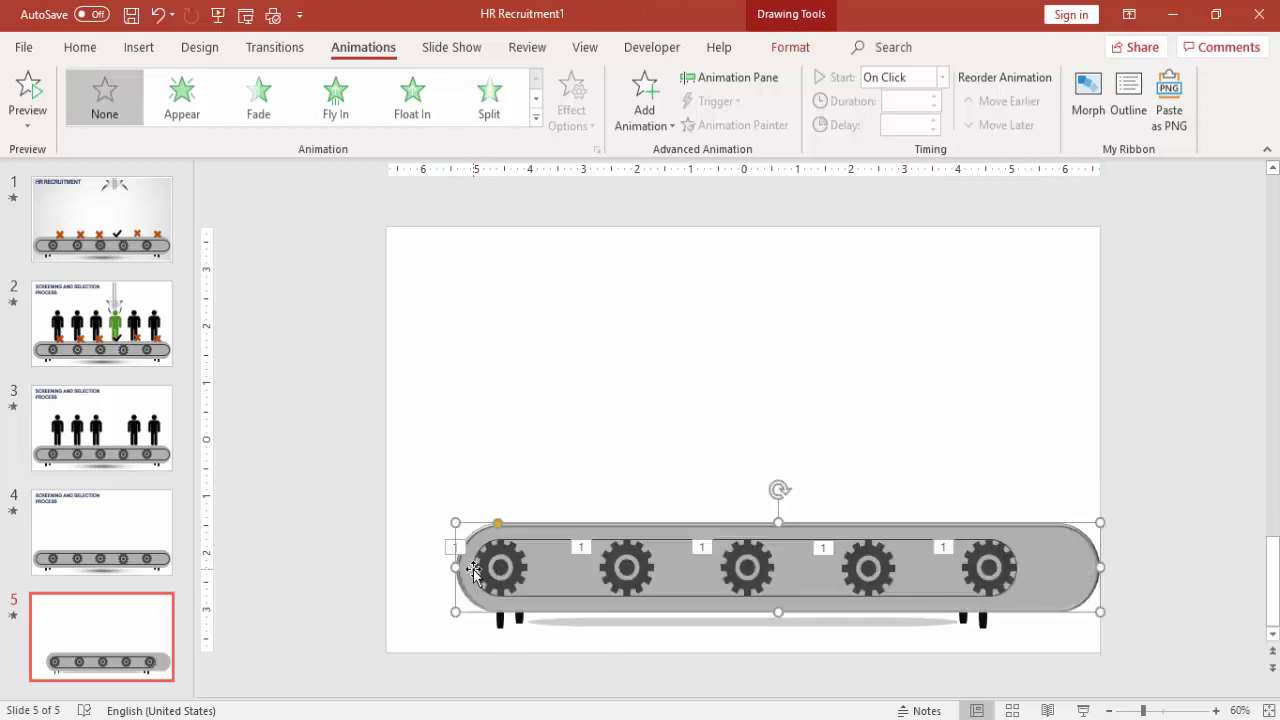
{"action": "left_click_drag", "start_coordinate": [456, 568], "coordinate": [388, 567]}
{"action": "left_click", "coordinate": [1136, 515]}
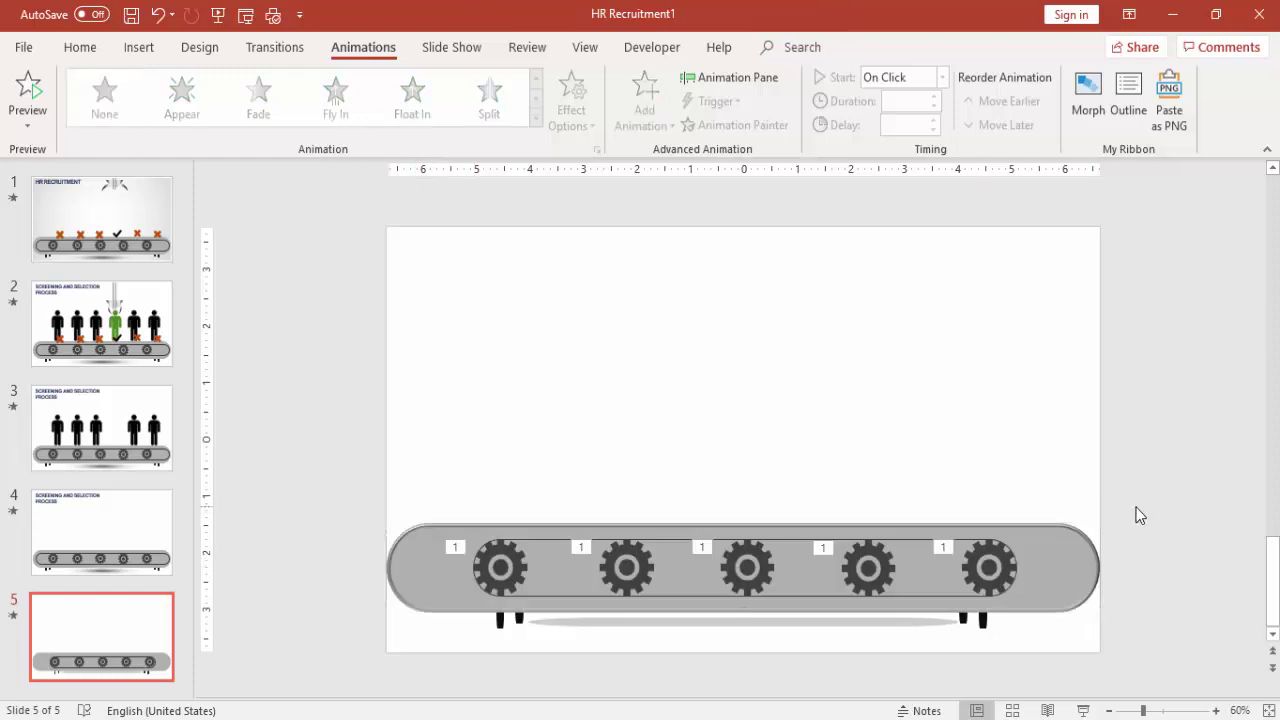
Paste a person figure from slide 3 onto the left end of slide 5's belt
{"action": "left_click", "coordinate": [142, 452]}
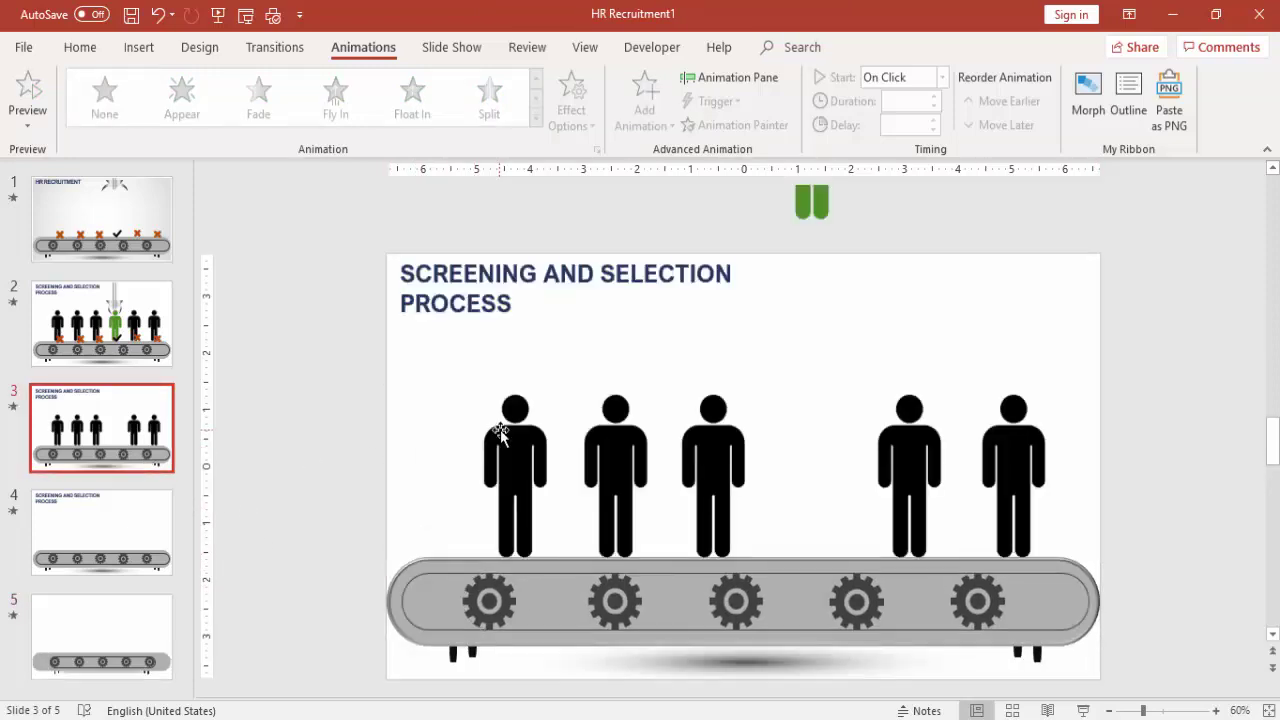
{"action": "left_click", "coordinate": [507, 450]}
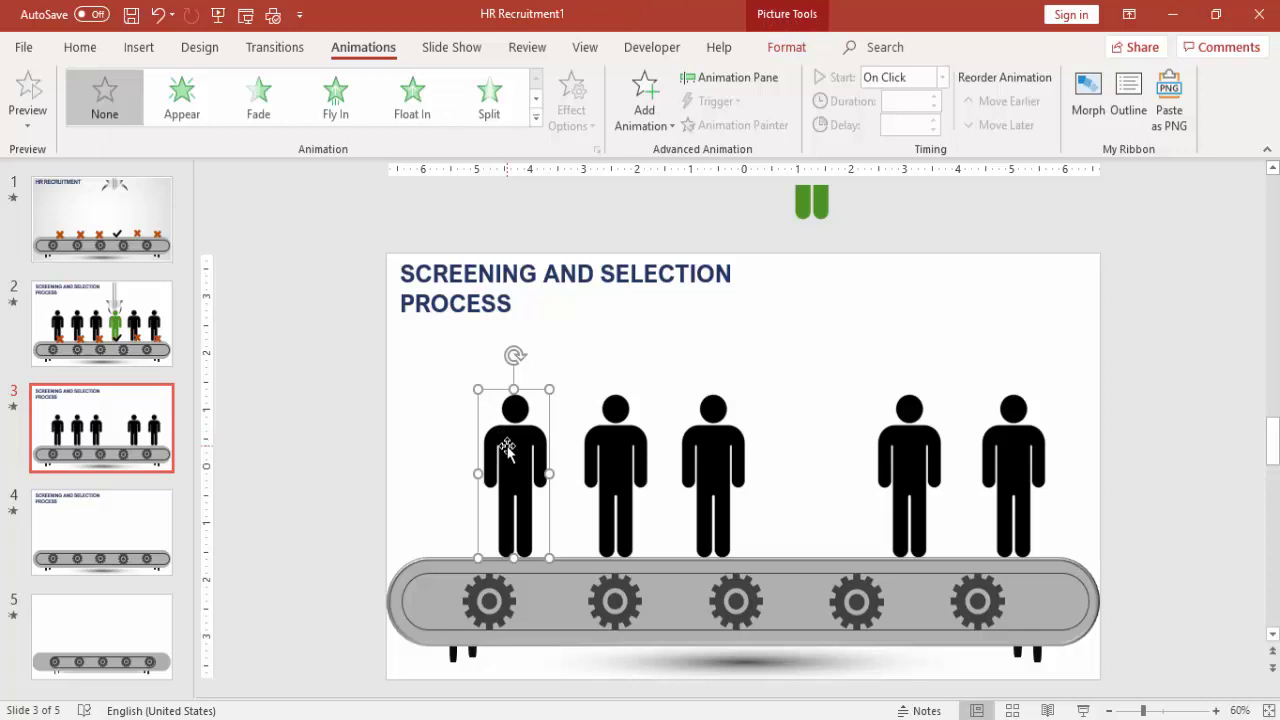
{"action": "left_click", "coordinate": [155, 613]}
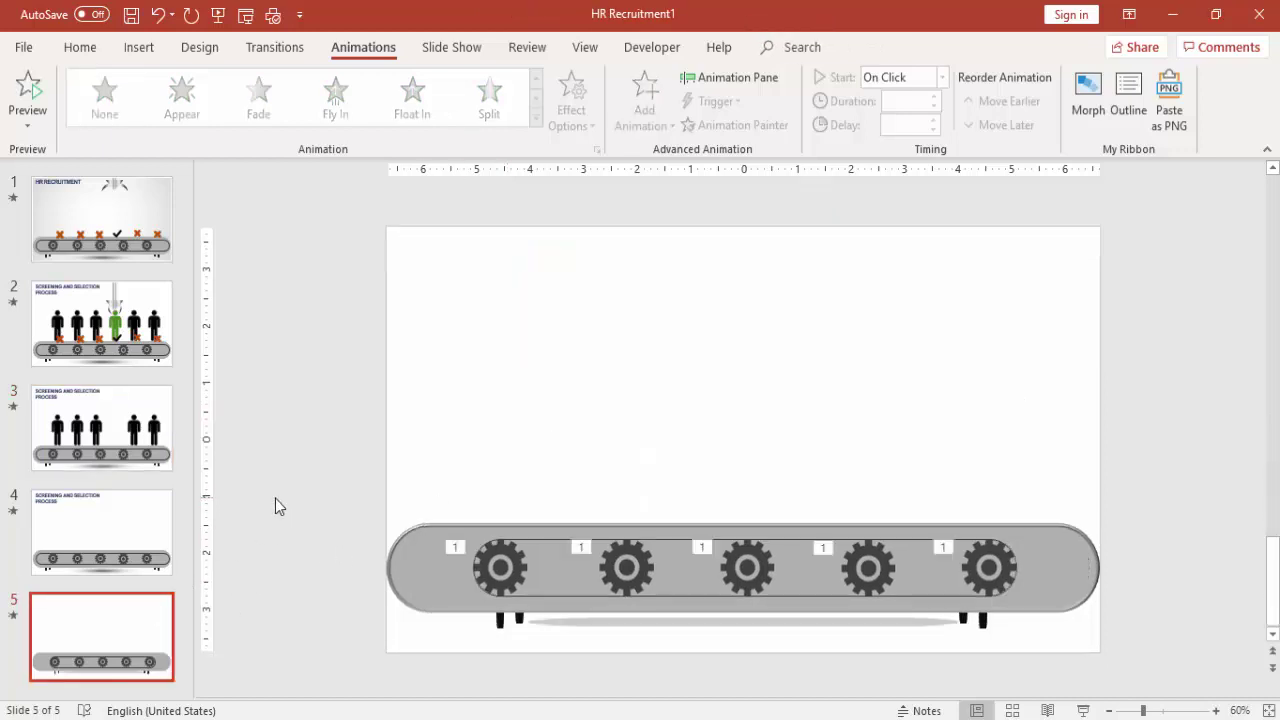
{"action": "key", "text": "ctrl+v"}
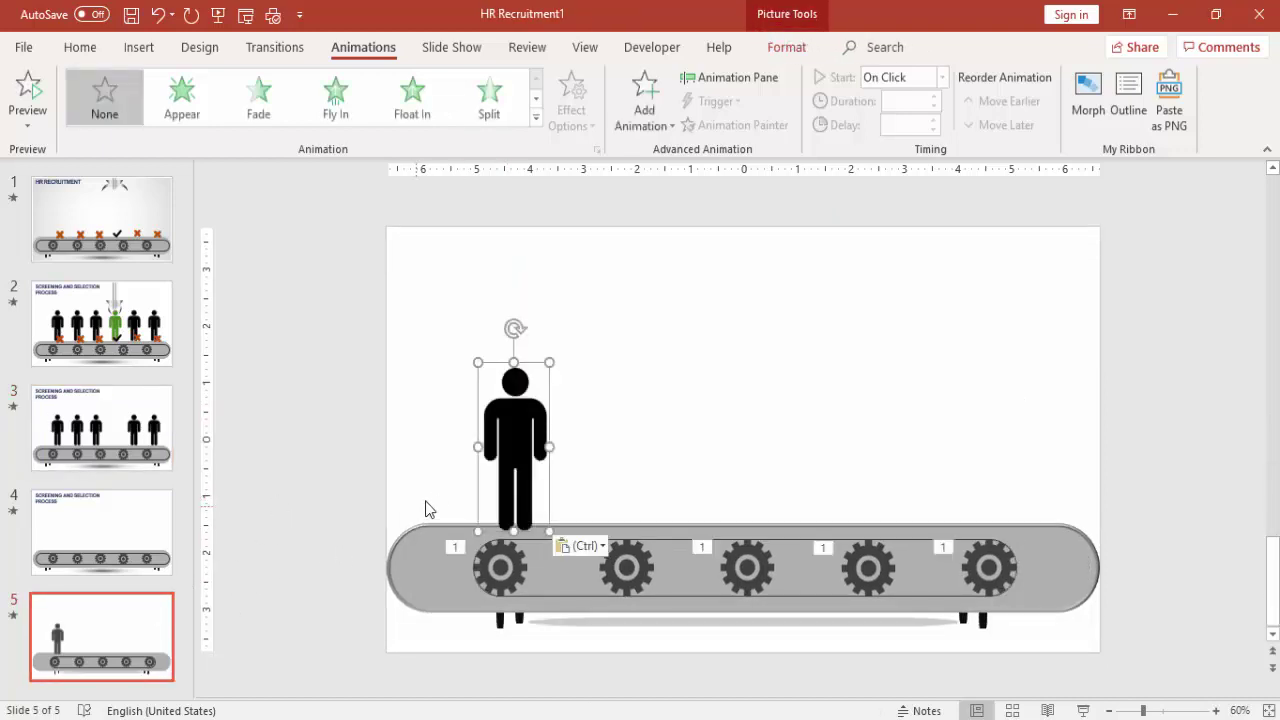
{"action": "left_click_drag", "start_coordinate": [508, 465], "coordinate": [501, 457]}
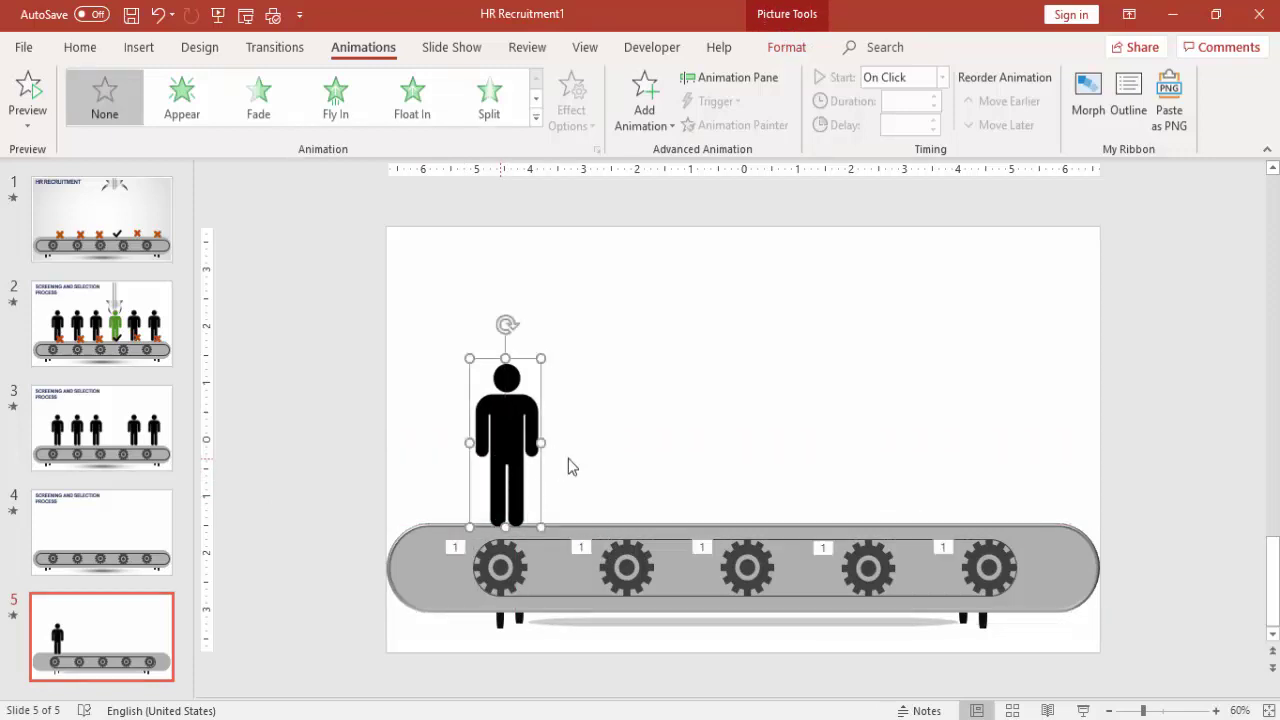
{"action": "key", "text": "Up"}
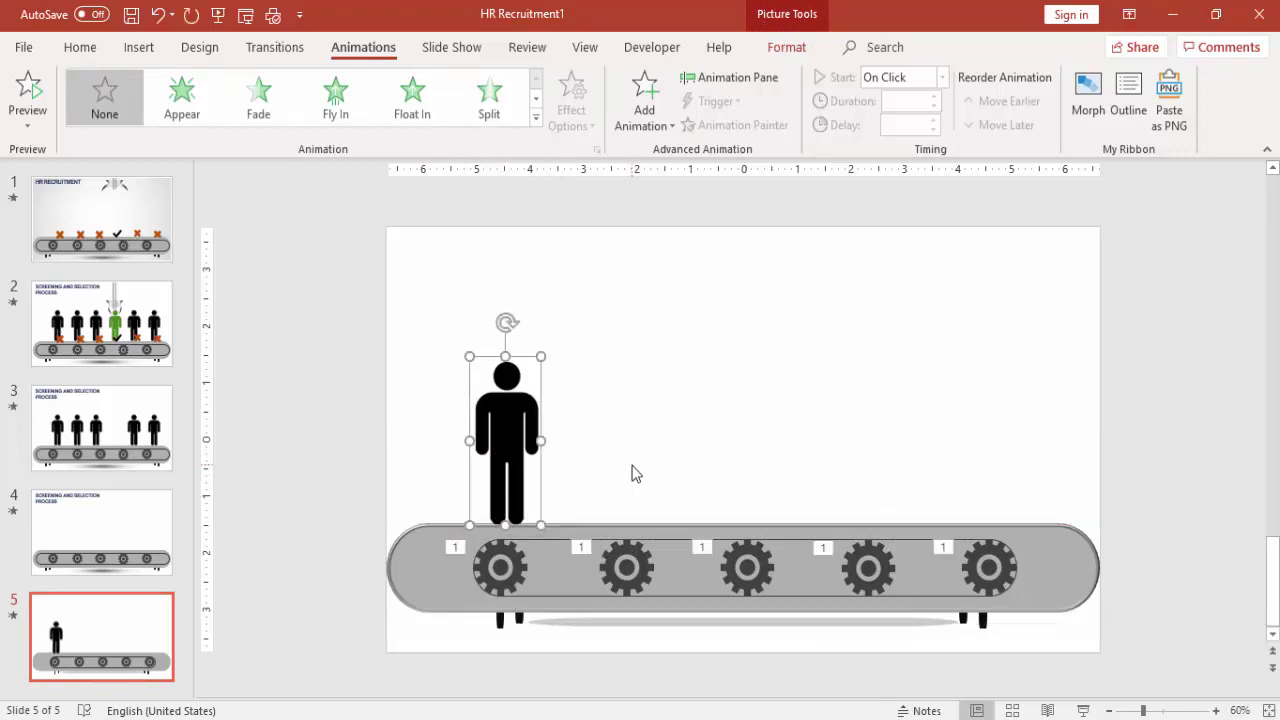
Duplicate the figure along the belt to make five evenly spaced figures
{"action": "left_click_drag", "start_coordinate": [528, 440], "coordinate": [627, 431]}
{"action": "key", "text": "ctrl+d"}
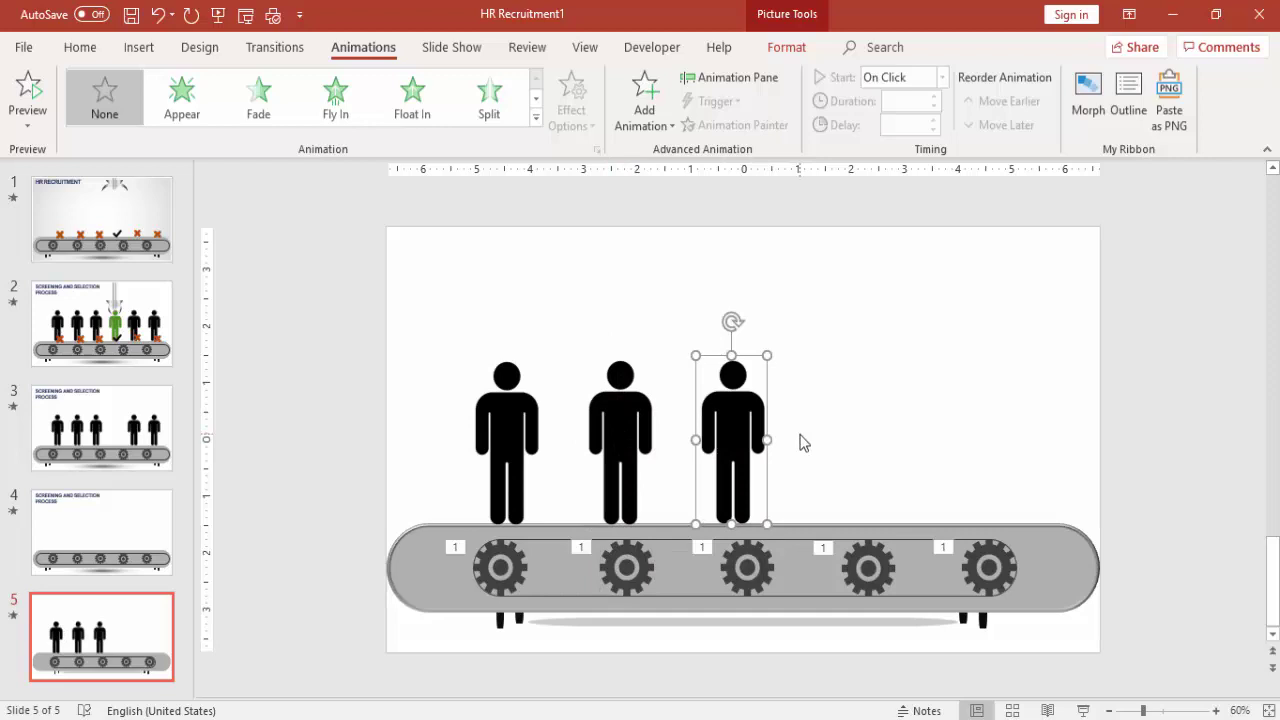
{"action": "key", "text": "ctrl+d"}
{"action": "key", "text": "ctrl+d"}
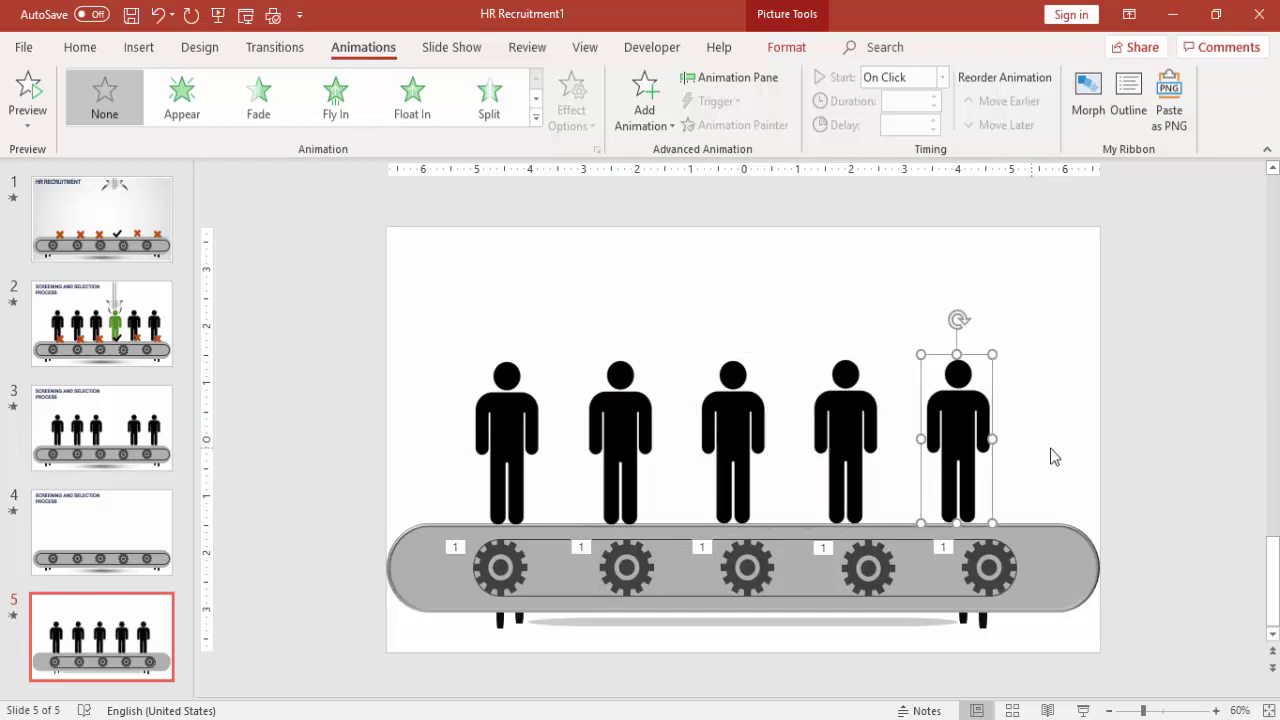
{"action": "left_click", "coordinate": [1124, 455]}
{"action": "left_click", "coordinate": [738, 422]}
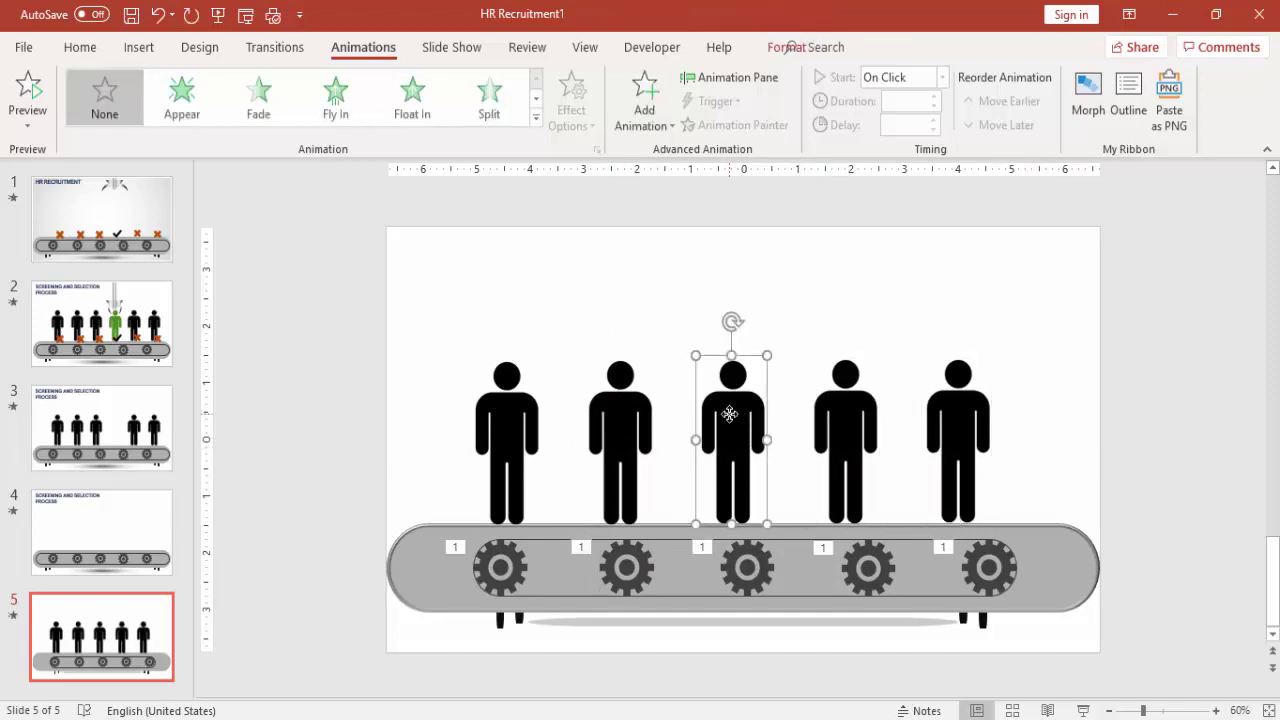
Recolor the middle person figure to Green, Accent color 6 Light
{"action": "left_click", "coordinate": [786, 47]}
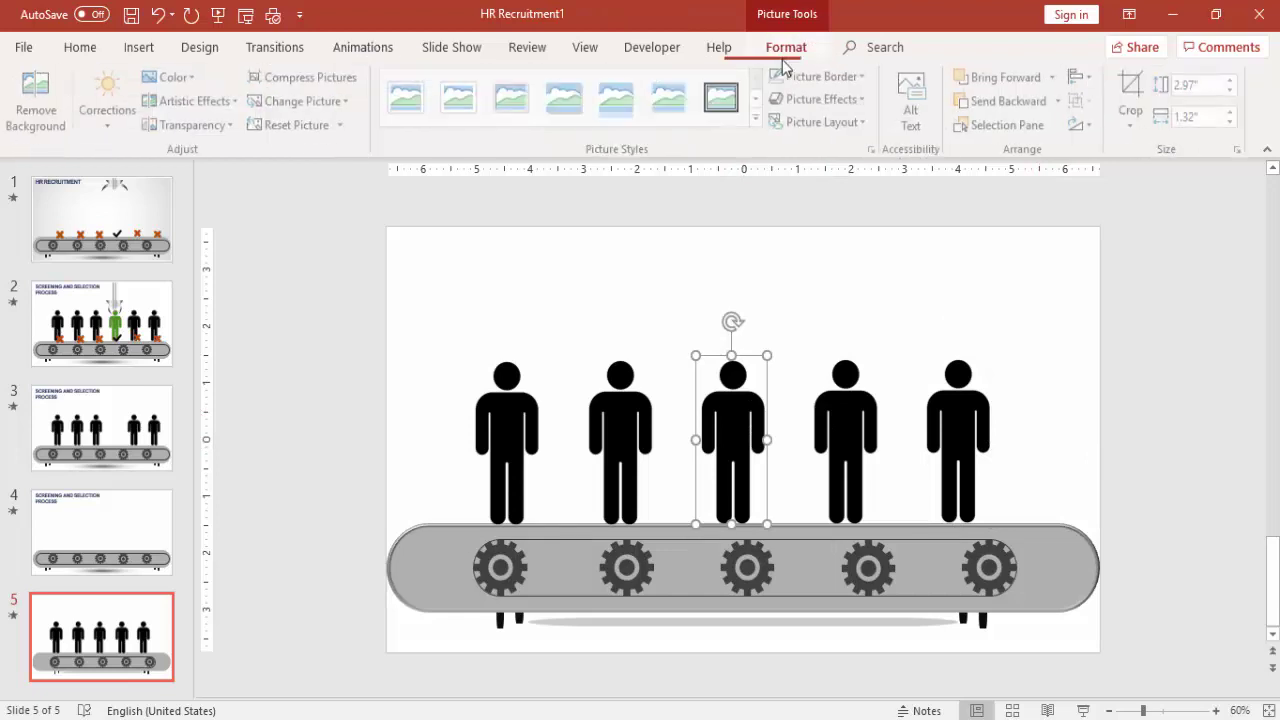
{"action": "left_click", "coordinate": [174, 77]}
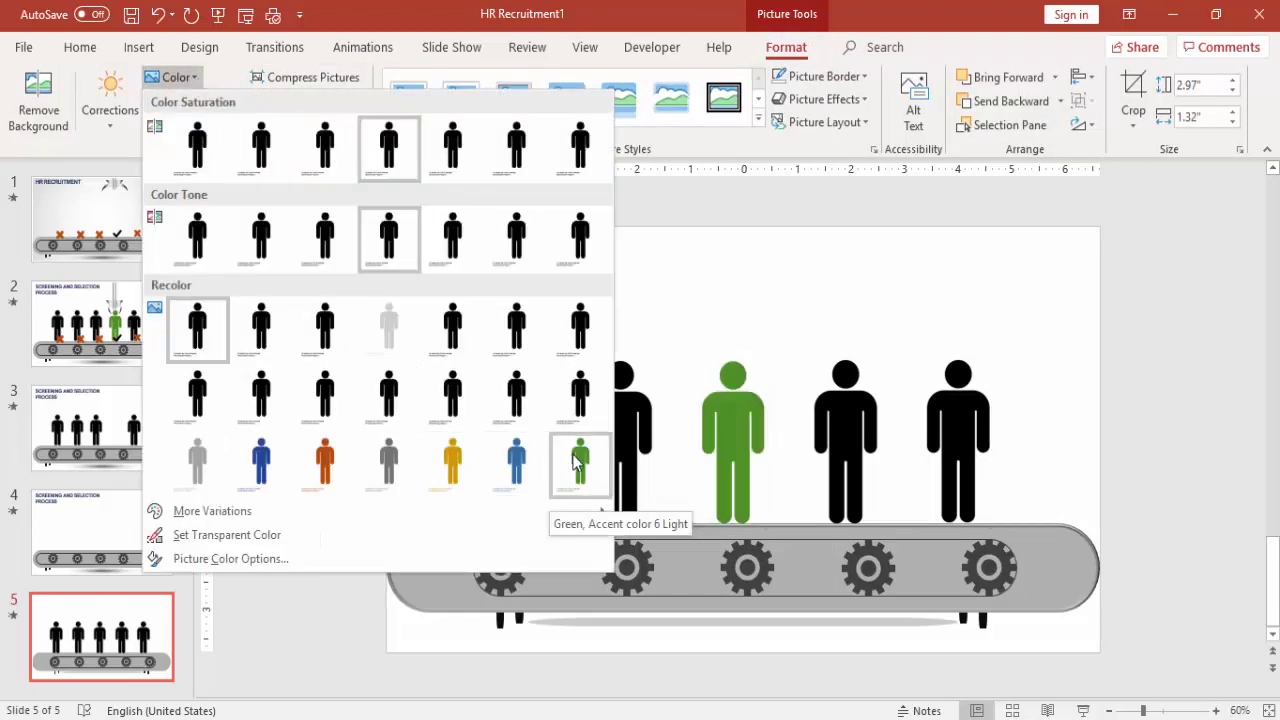
{"action": "left_click", "coordinate": [578, 462]}
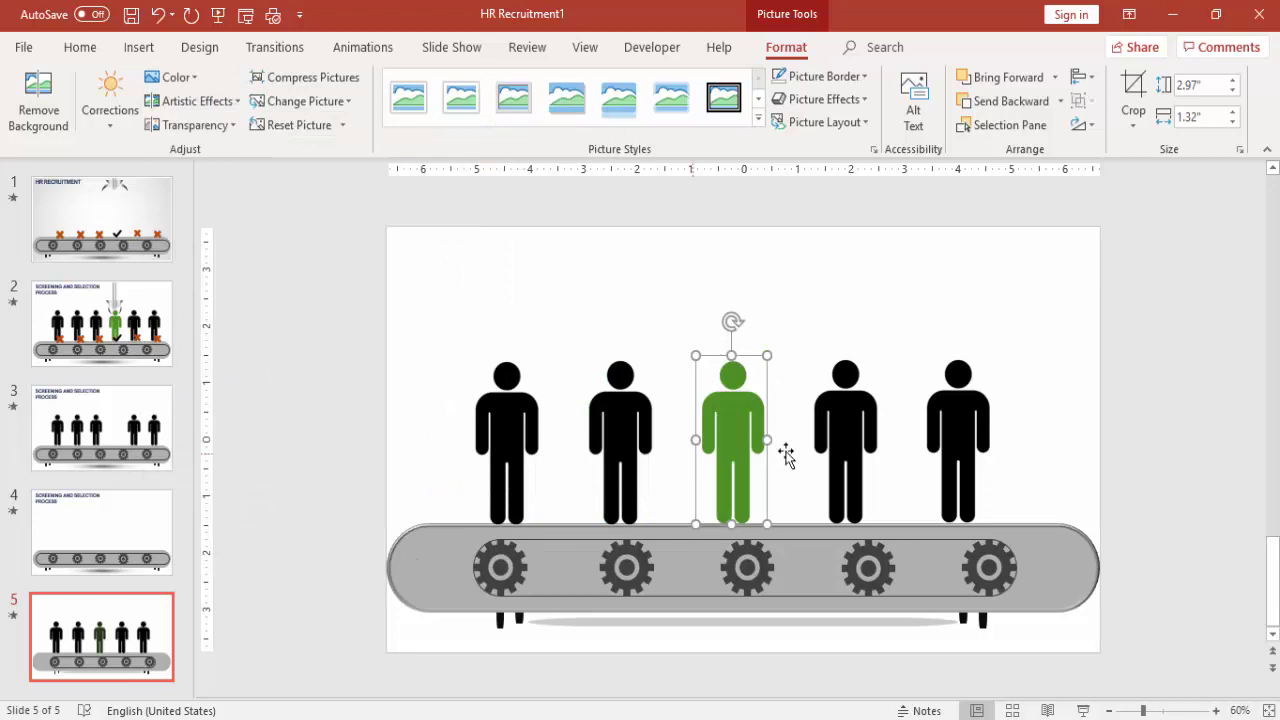
{"action": "left_click", "coordinate": [1140, 451]}
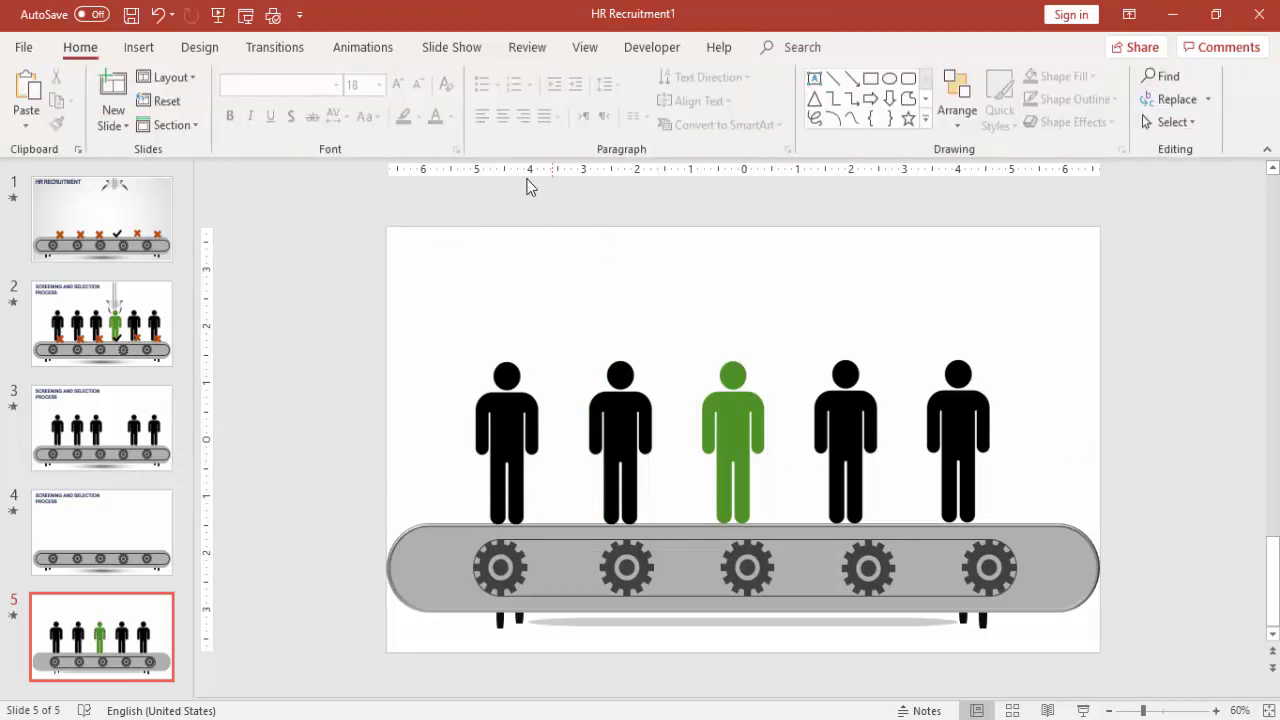
Review the slide's animation list showing Spin emphasis on the five gears
{"action": "left_click", "coordinate": [358, 50]}
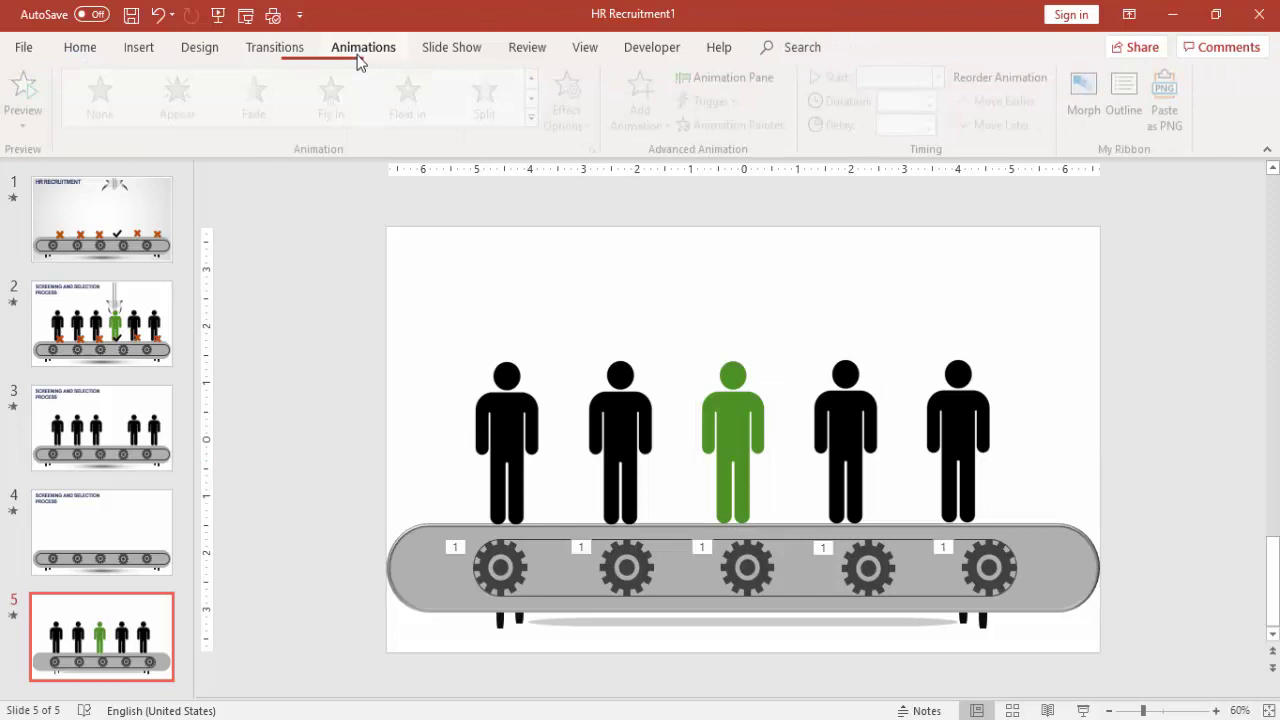
{"action": "left_click", "coordinate": [700, 78]}
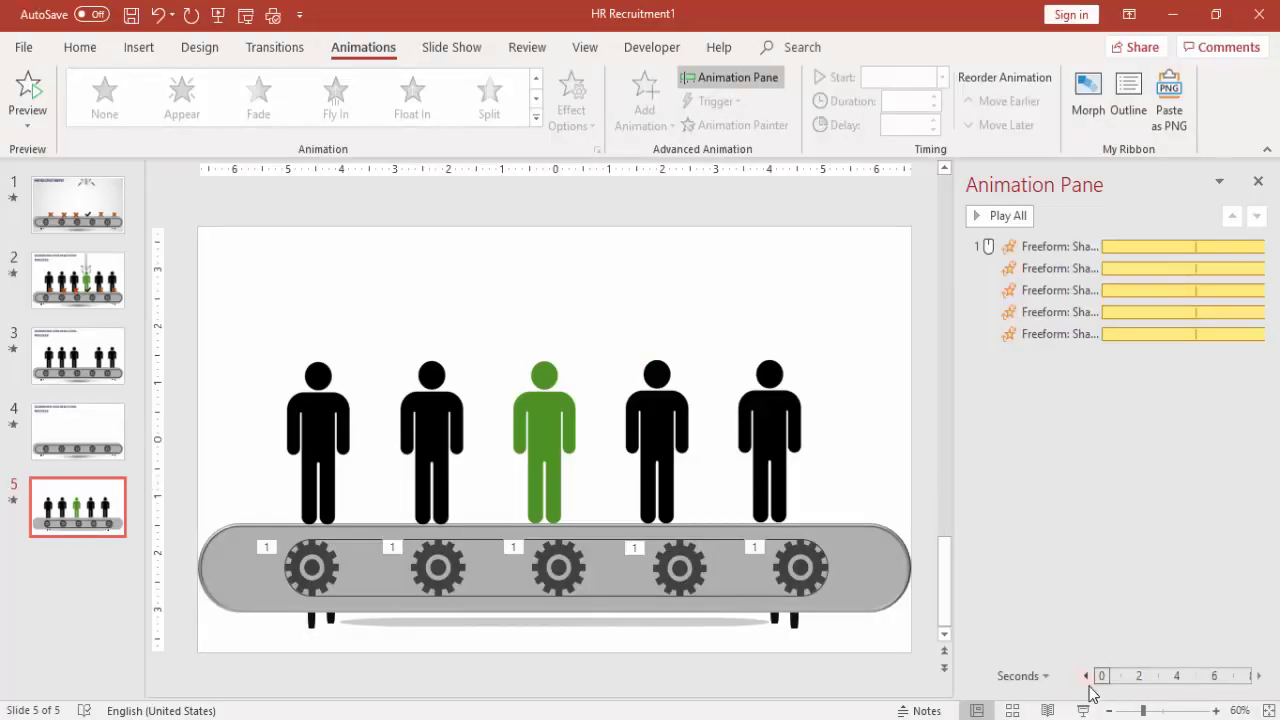
{"action": "left_click", "coordinate": [1258, 181]}
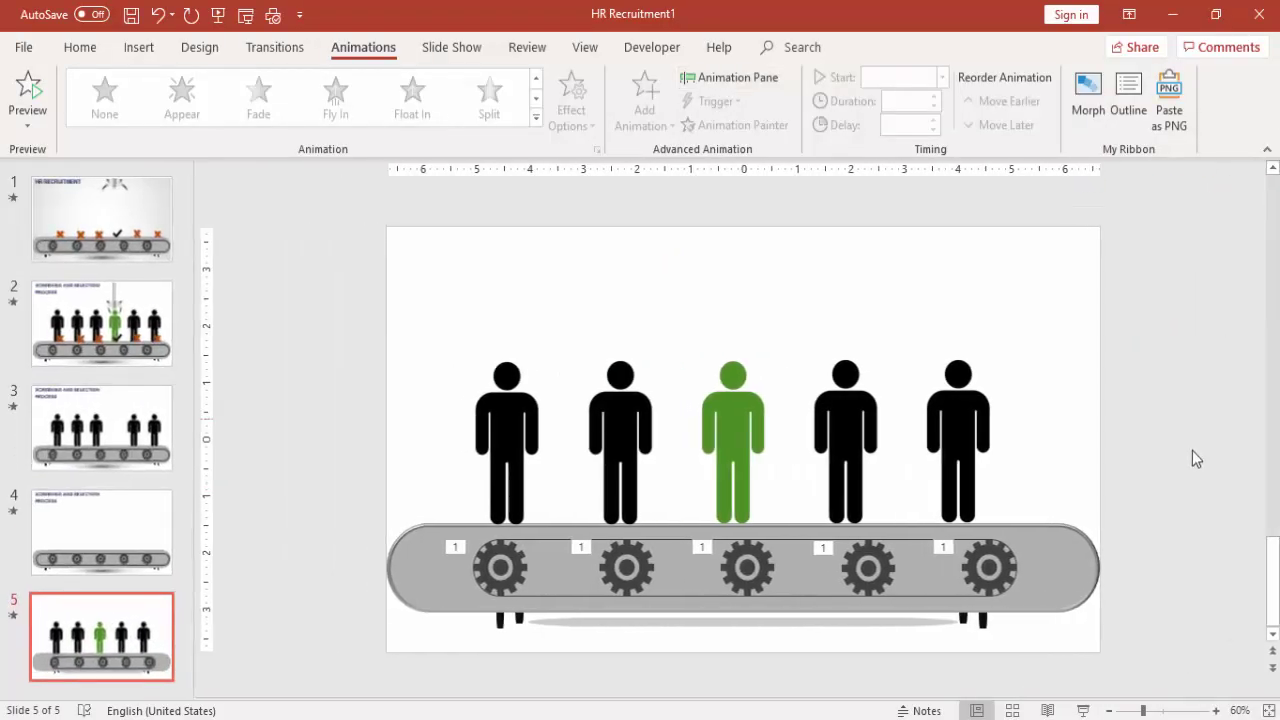
Zoom out to 30% to leave room around slide 5
{"action": "left_click", "coordinate": [1110, 711]}
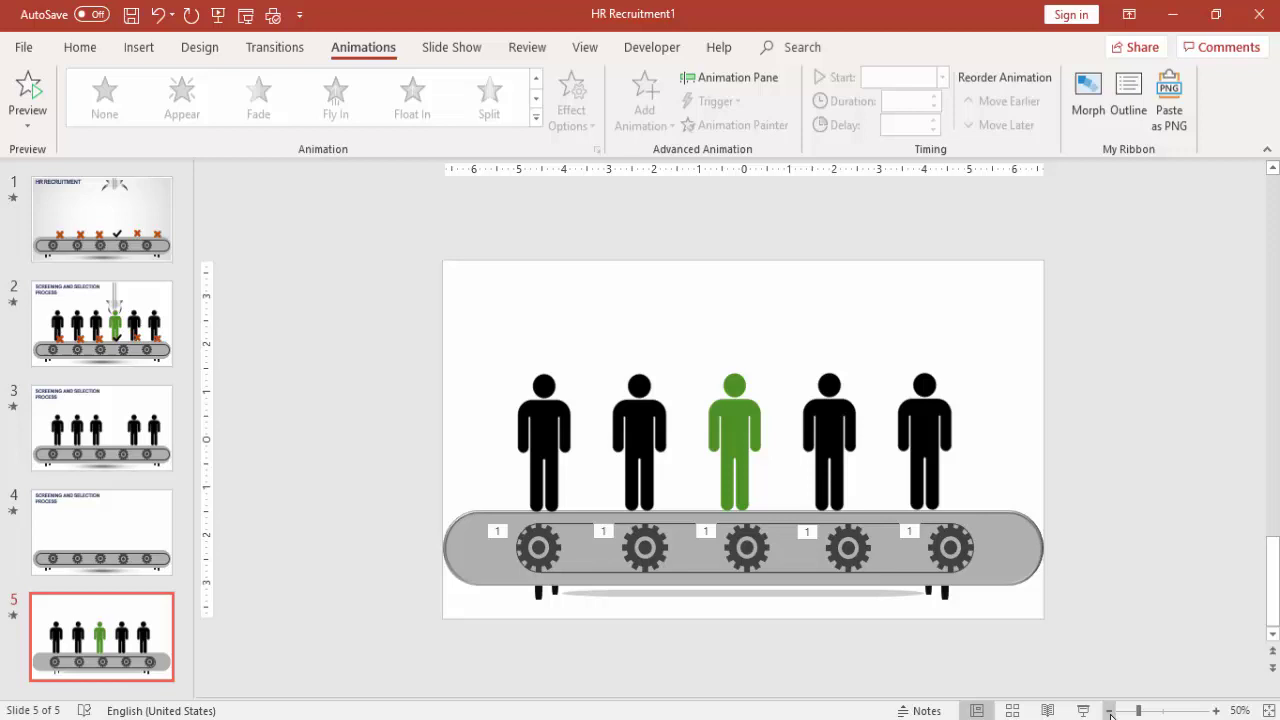
{"action": "left_click", "coordinate": [1110, 711]}
{"action": "left_click", "coordinate": [1110, 711]}
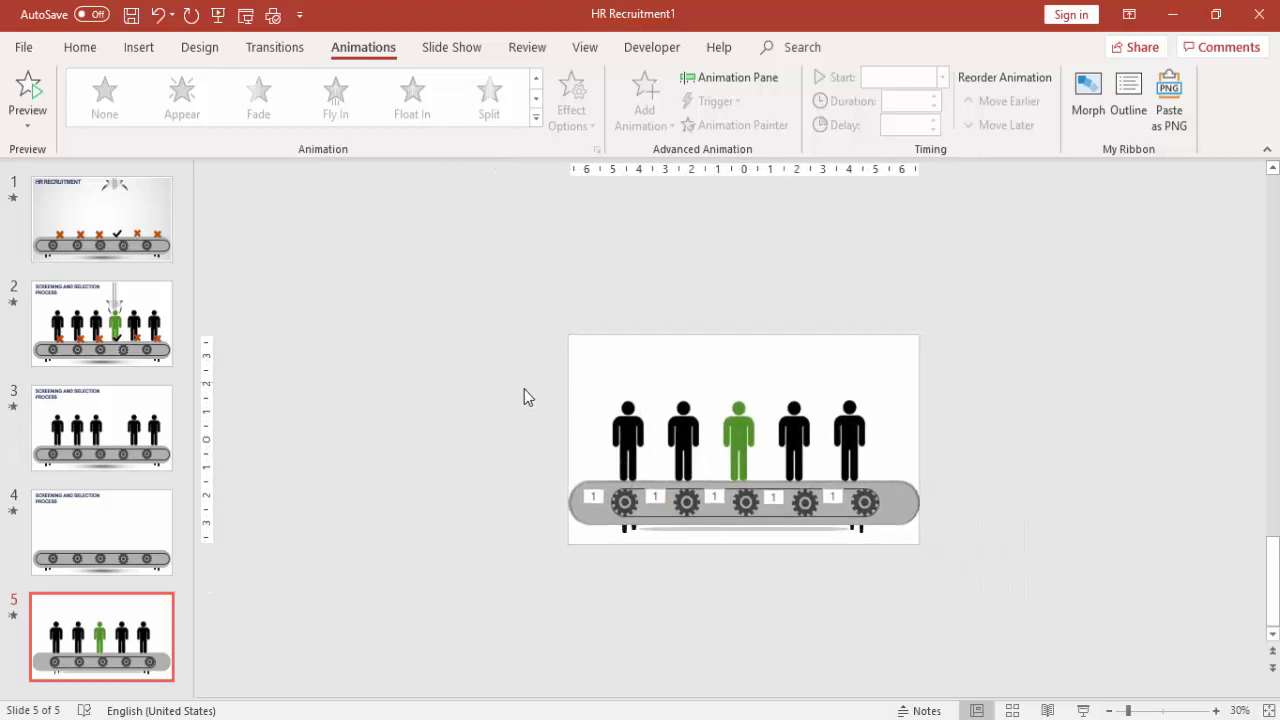
Move all five figures just past the slide's right edge
{"action": "left_click_drag", "start_coordinate": [515, 381], "coordinate": [1034, 498]}
{"action": "key", "text": "Right"}
{"action": "key", "text": "Right"}
{"action": "key", "text": "Right"}
{"action": "key", "text": "Right"}
{"action": "key", "text": "Right"}
{"action": "key", "text": "Right"}
{"action": "key", "text": "Right"}
{"action": "key", "text": "Right"}
{"action": "key", "text": "Right"}
{"action": "key", "text": "Right"}
{"action": "key", "text": "Right"}
{"action": "key", "text": "Right"}
{"action": "key", "text": "Right"}
{"action": "key", "text": "Right"}
{"action": "key", "text": "Right"}
{"action": "key", "text": "Right"}
{"action": "key", "text": "Right"}
{"action": "key", "text": "Right"}
{"action": "key", "text": "Right"}
{"action": "key", "text": "Right"}
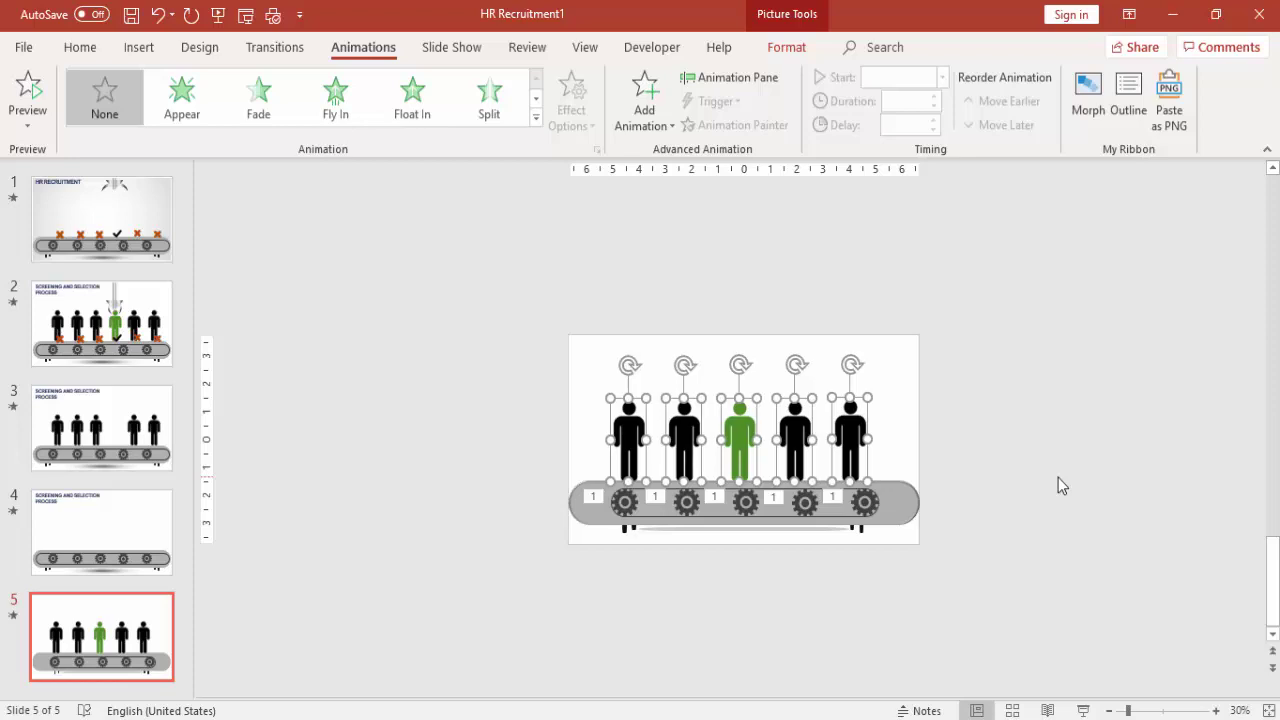
{"action": "key", "text": "Right"}
{"action": "key", "text": "Right"}
{"action": "key", "text": "Right"}
{"action": "key", "text": "Right"}
{"action": "key", "text": "Right"}
{"action": "key", "text": "Right"}
{"action": "key", "text": "Right"}
{"action": "key", "text": "Right"}
{"action": "key", "text": "Right"}
{"action": "key", "text": "Right"}
{"action": "key", "text": "Right"}
{"action": "key", "text": "Right"}
{"action": "key", "text": "Right"}
{"action": "key", "text": "Right"}
{"action": "key", "text": "Right"}
{"action": "key", "text": "Right"}
{"action": "key", "text": "Right"}
{"action": "key", "text": "Right"}
{"action": "key", "text": "Right"}
{"action": "key", "text": "Right"}
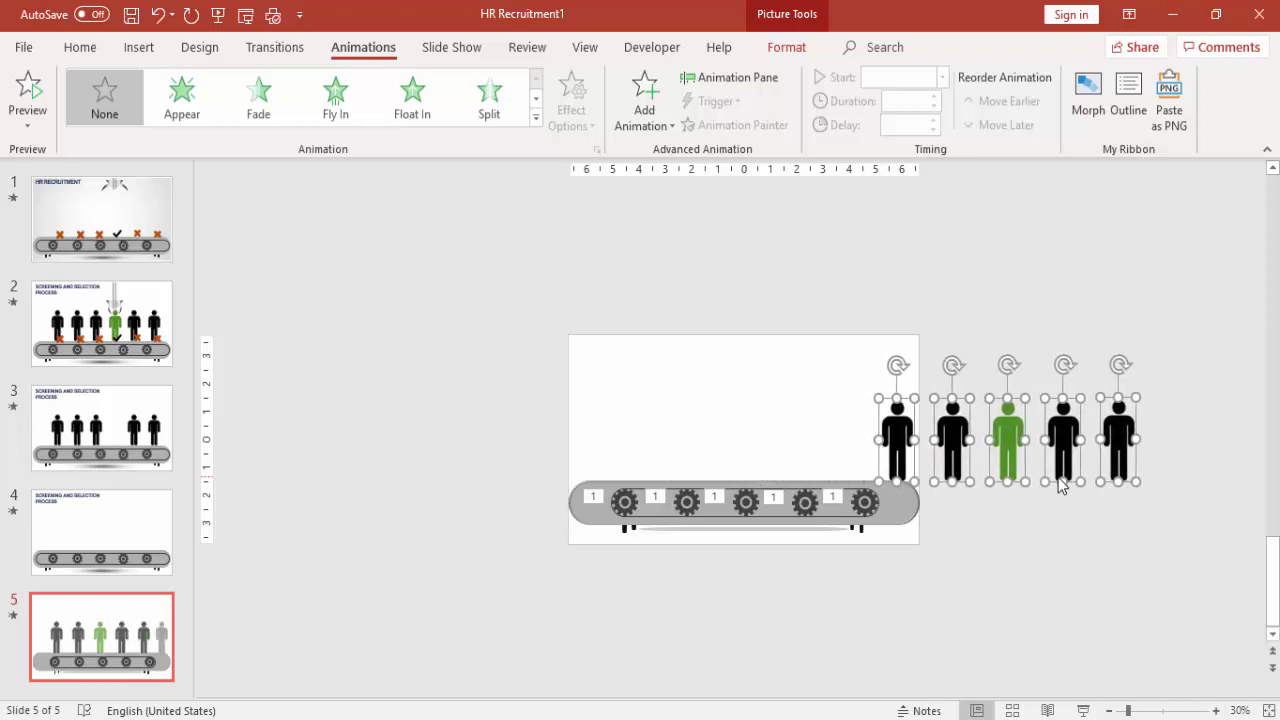
{"action": "key", "text": "Right"}
{"action": "key", "text": "Right"}
{"action": "key", "text": "Right"}
{"action": "key", "text": "Right"}
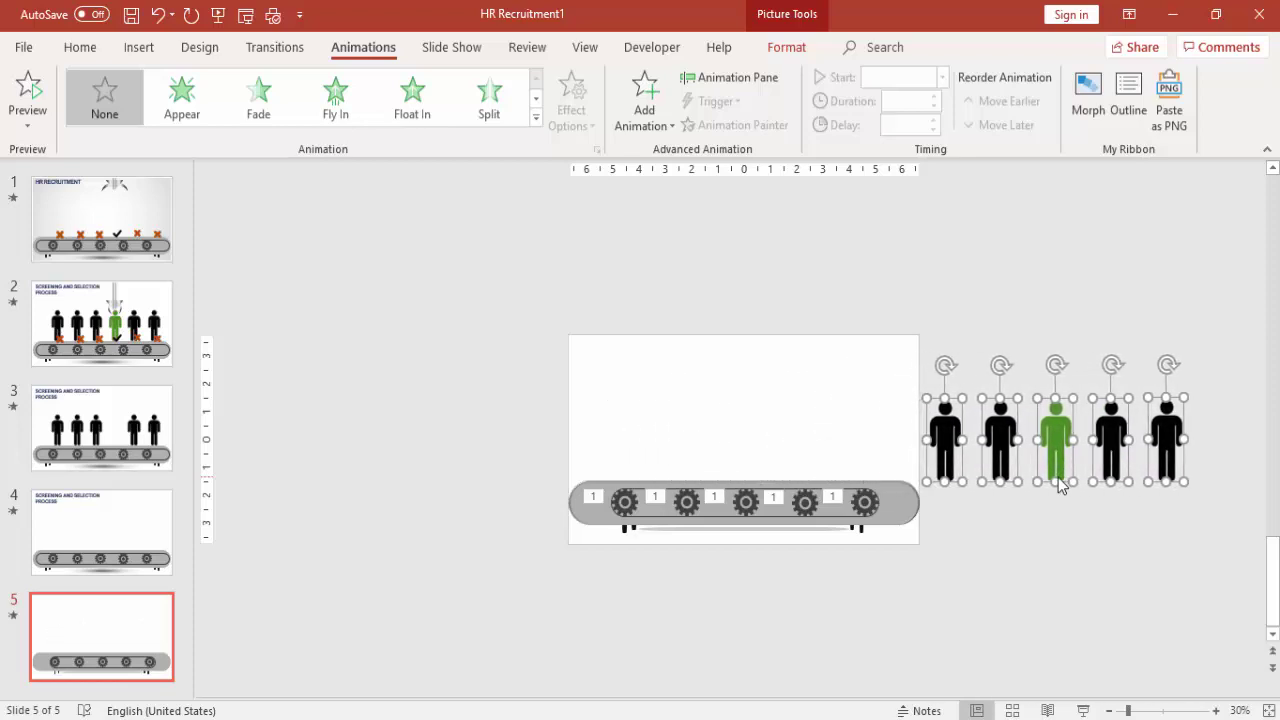
Reselect all five off-slide figures
{"action": "left_click", "coordinate": [925, 274]}
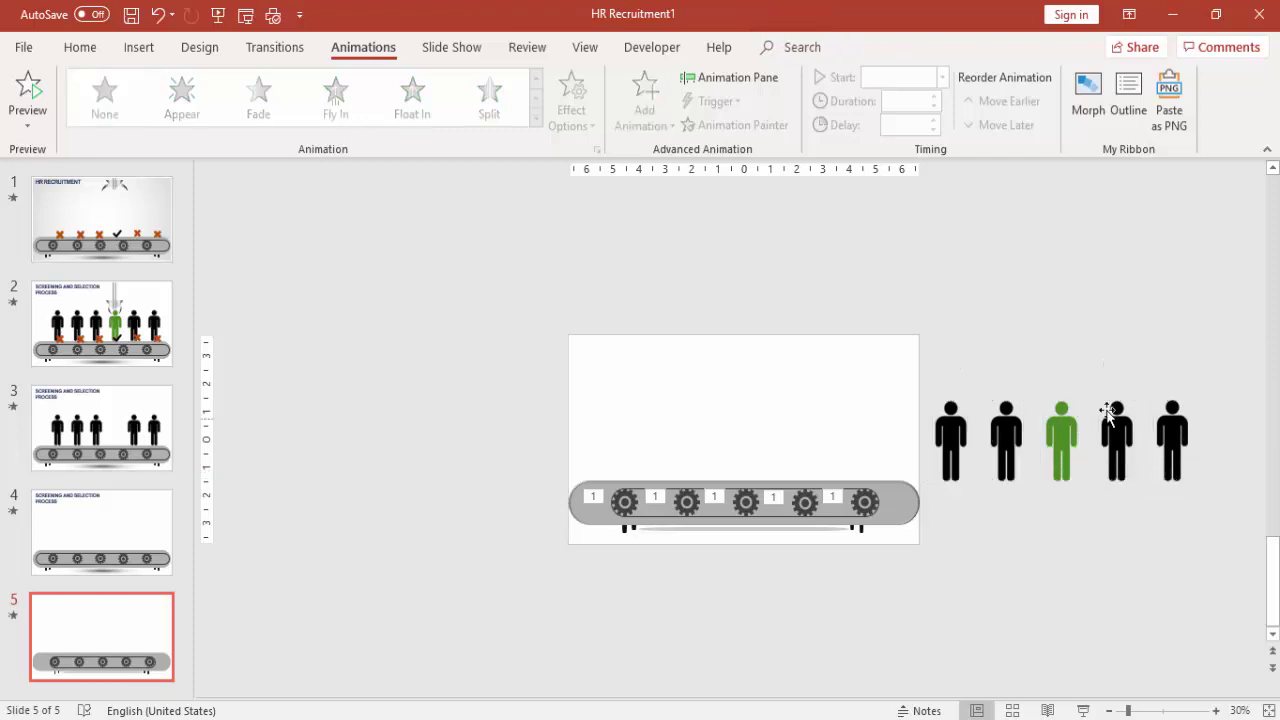
{"action": "left_click_drag", "start_coordinate": [1205, 382], "coordinate": [933, 507]}
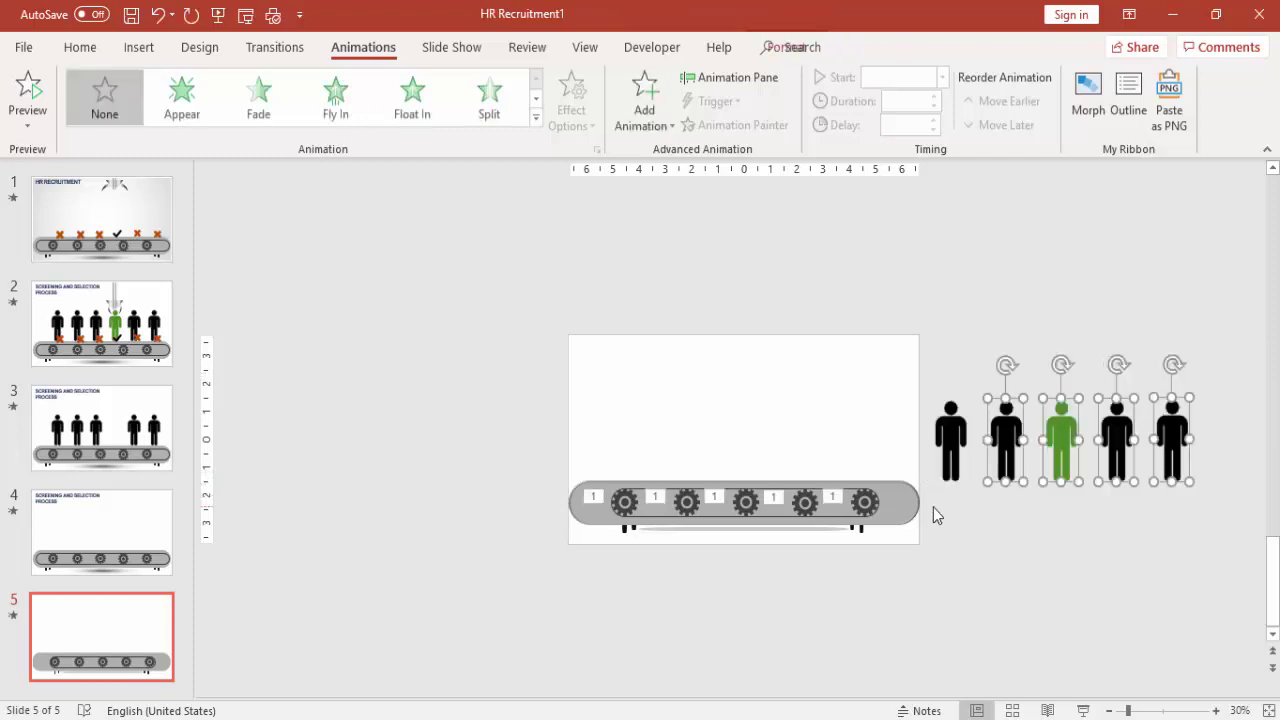
{"action": "left_click", "coordinate": [953, 450], "text": "shift"}
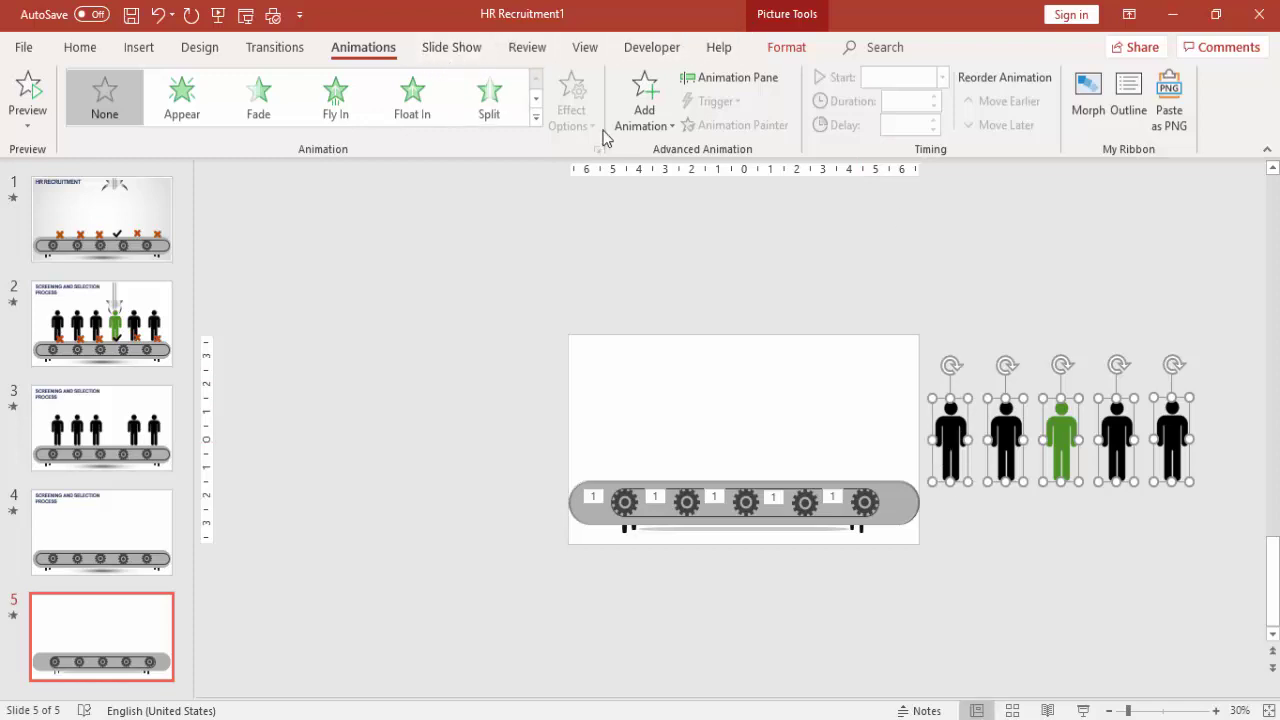
Give the five selected figures a Lines motion path
{"action": "left_click", "coordinate": [644, 110]}
{"action": "scroll", "coordinate": [774, 420], "scroll_direction": "down", "scroll_amount": 3}
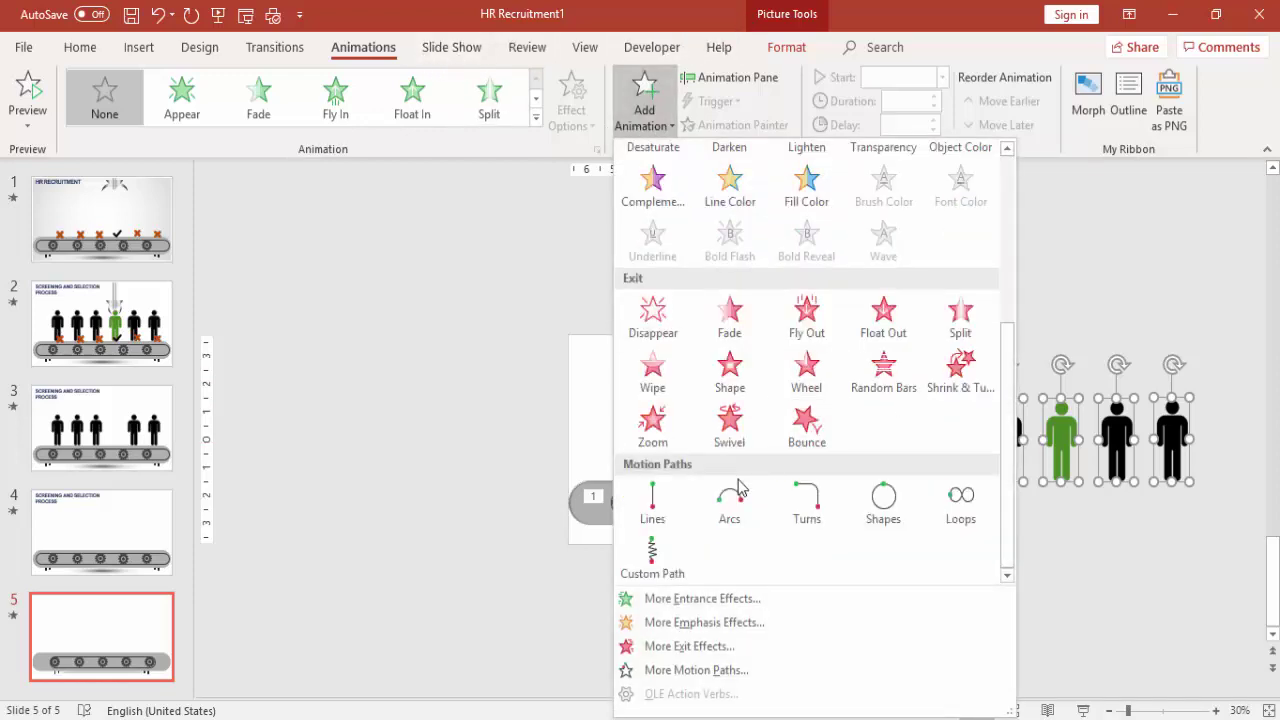
{"action": "left_click", "coordinate": [655, 503]}
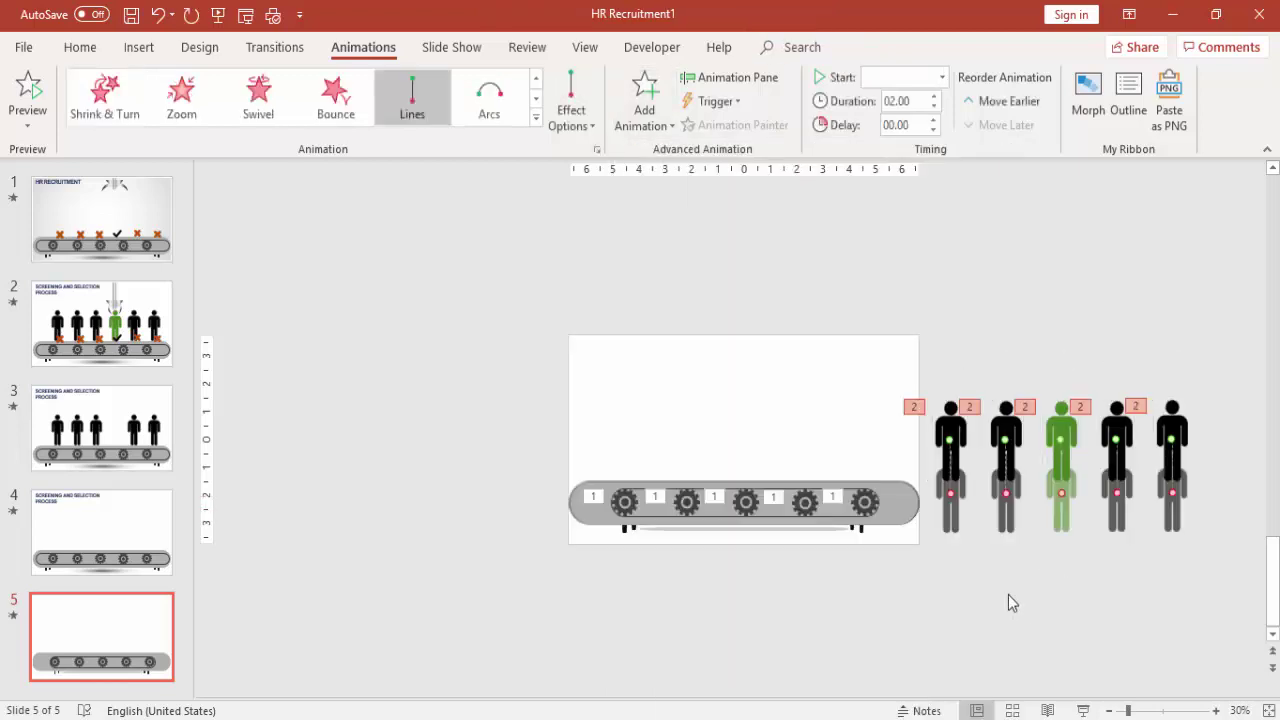
Drag each figure's path end leftward to evenly spaced spots on the conveyor belt
{"action": "left_click_drag", "start_coordinate": [950, 495], "coordinate": [668, 459]}
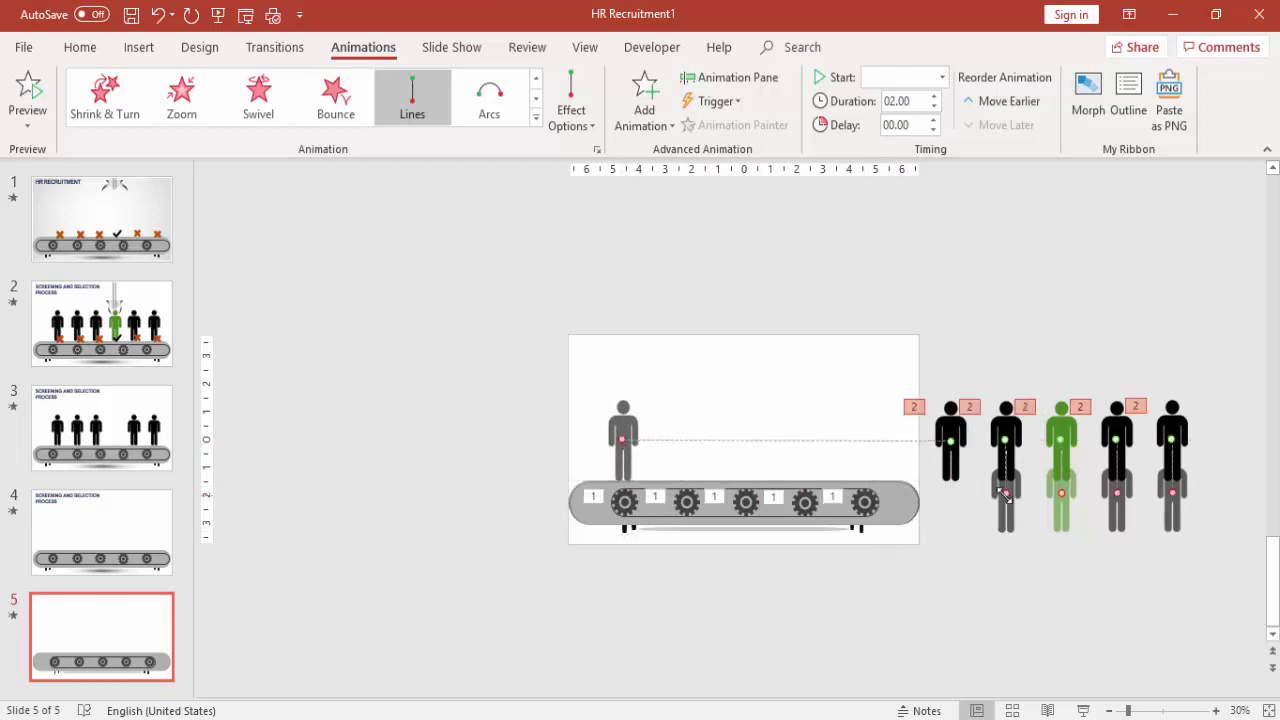
{"action": "left_click_drag", "start_coordinate": [1006, 495], "coordinate": [686, 438]}
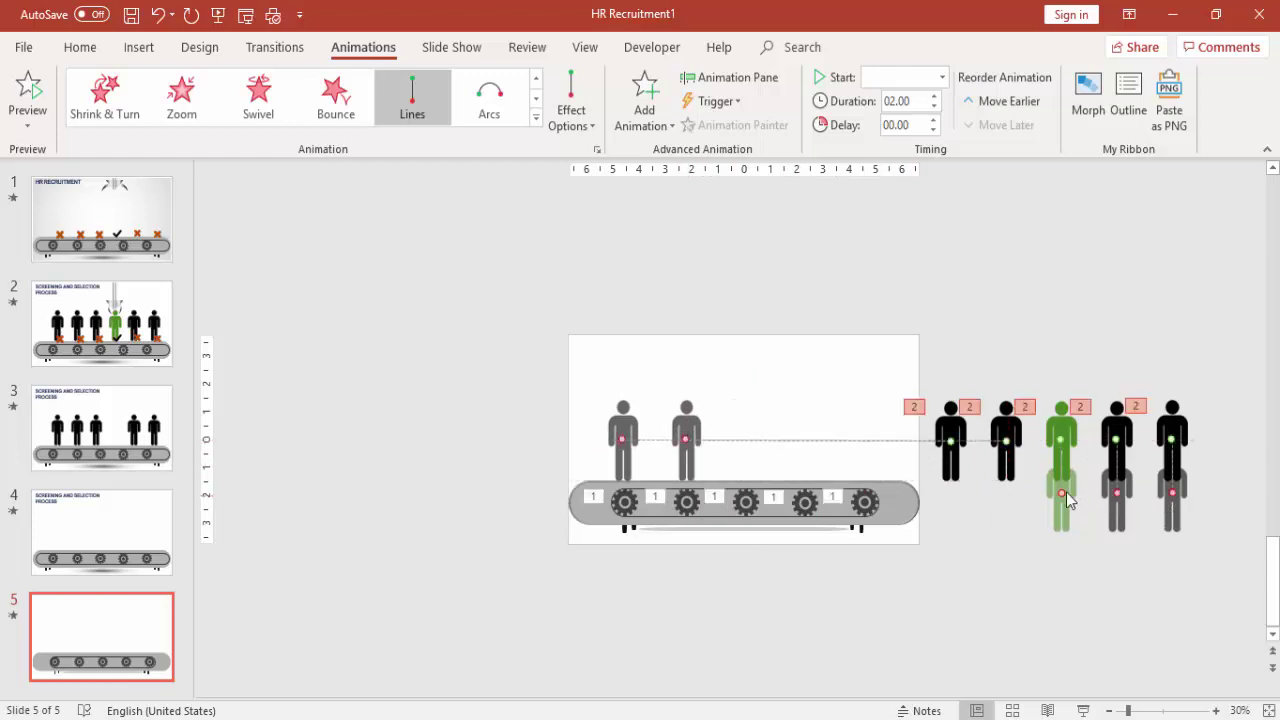
{"action": "left_click_drag", "start_coordinate": [1060, 485], "coordinate": [745, 440]}
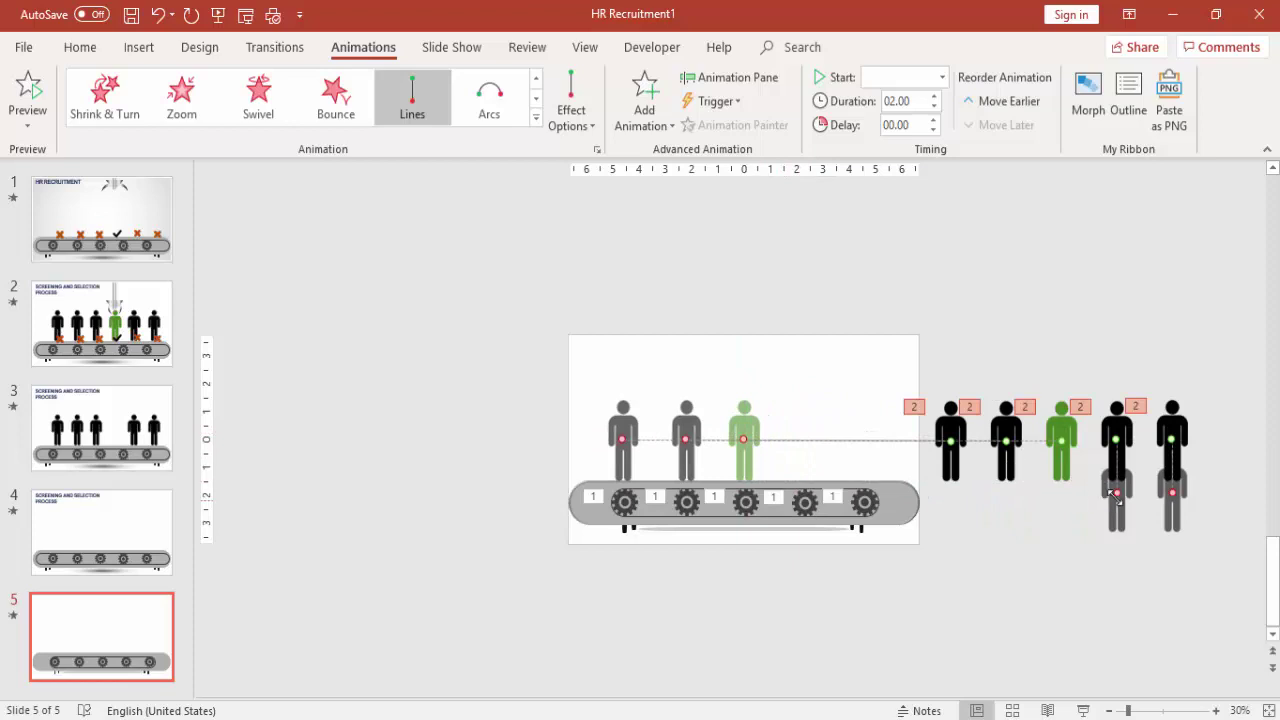
{"action": "left_click_drag", "start_coordinate": [1114, 487], "coordinate": [831, 450]}
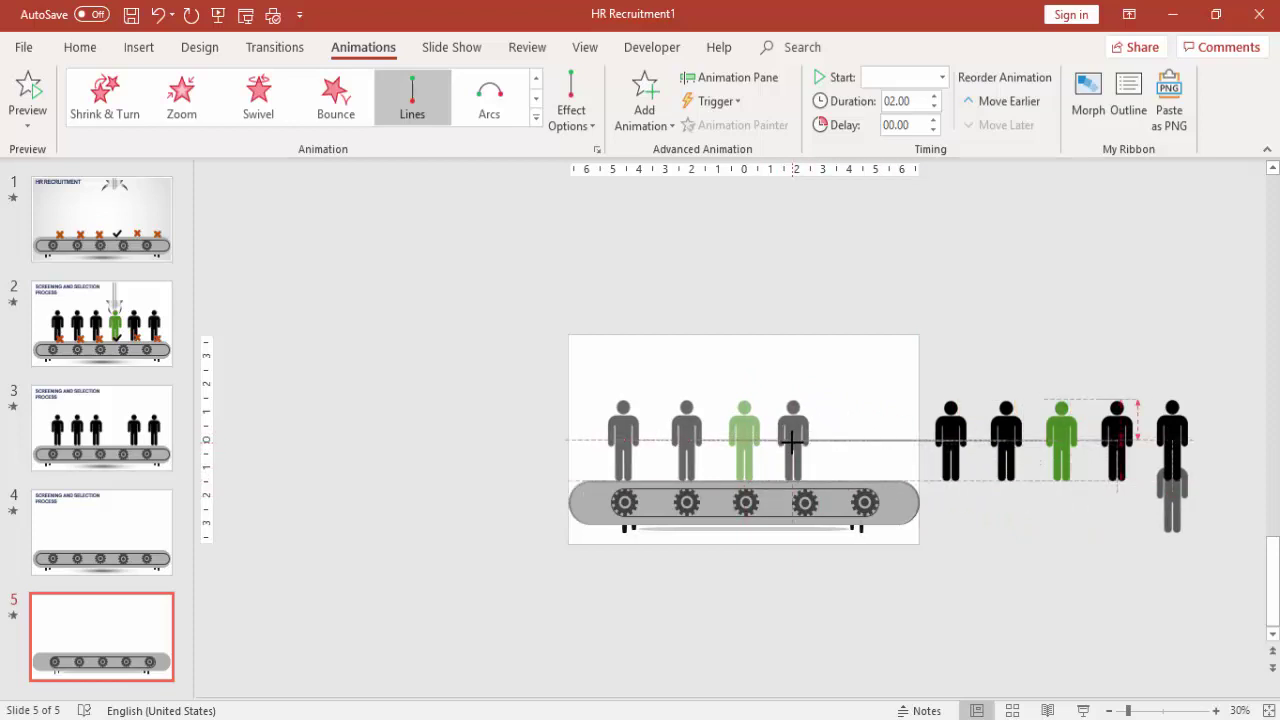
{"action": "left_click_drag", "start_coordinate": [792, 442], "coordinate": [825, 457]}
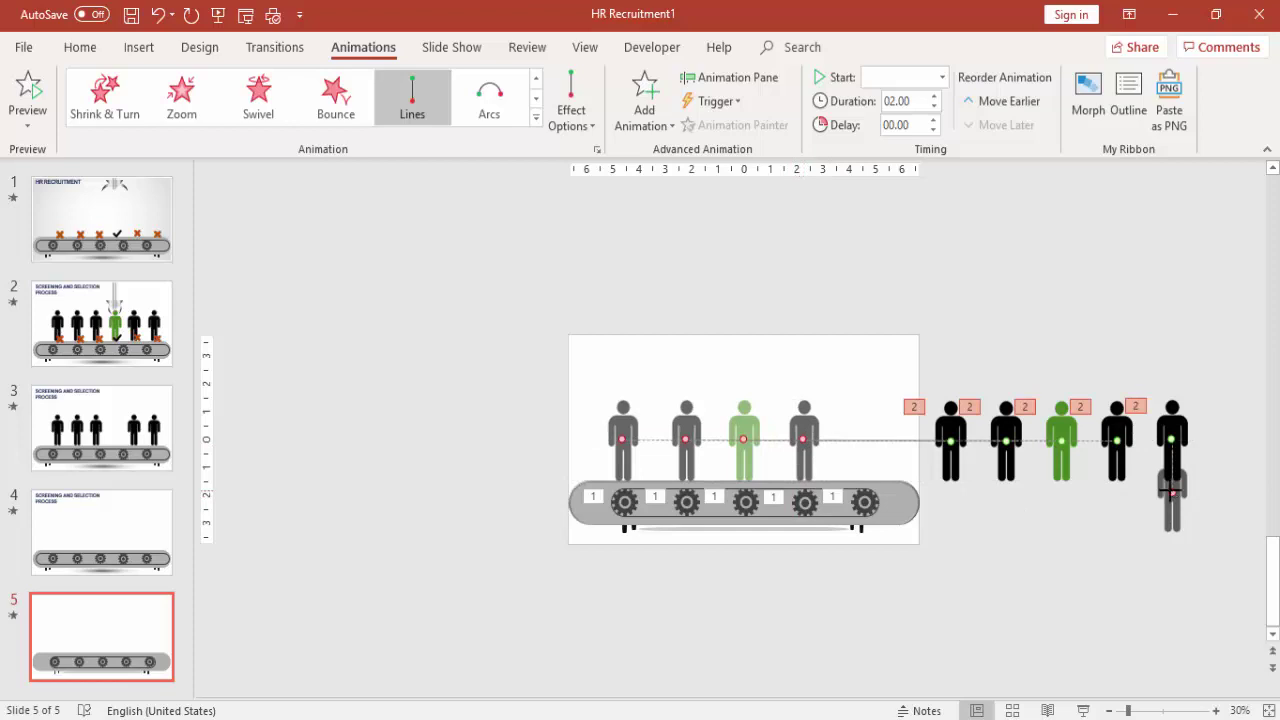
{"action": "left_click_drag", "start_coordinate": [1172, 492], "coordinate": [868, 446]}
Set the Picture 37 motion animations to start With Previous in the Animation Pane
{"action": "left_click", "coordinate": [1051, 513]}
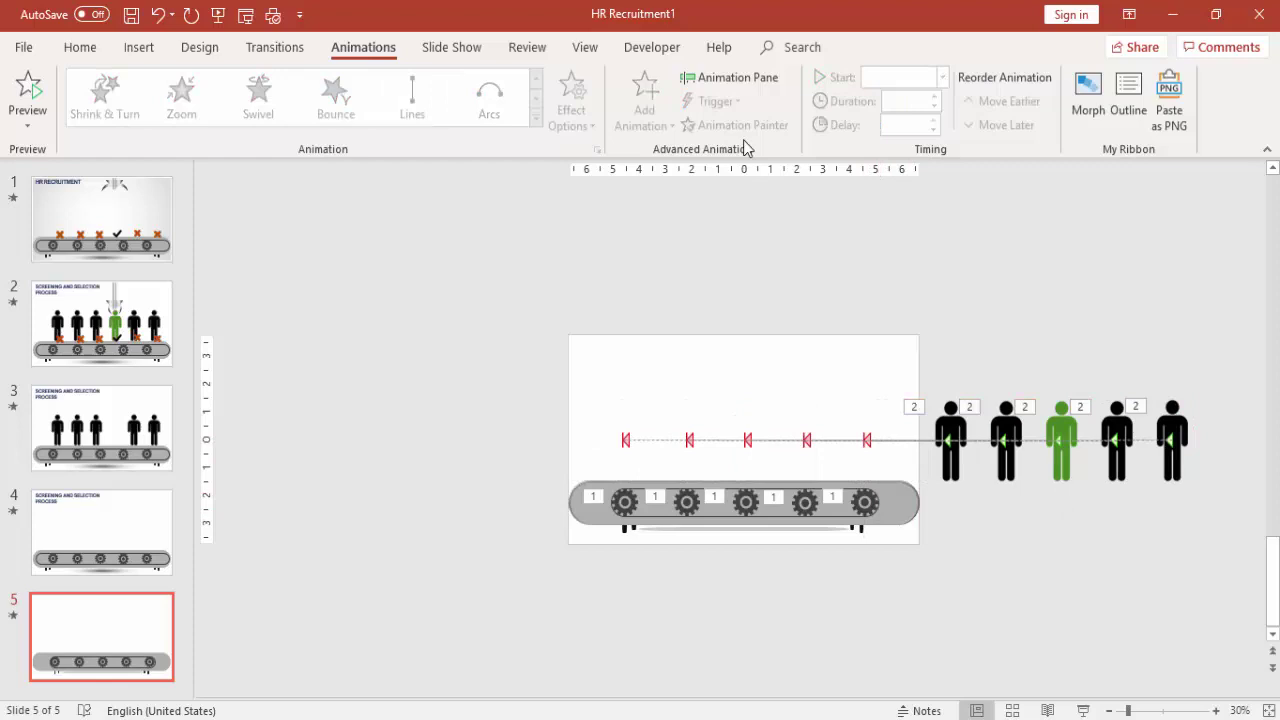
{"action": "left_click", "coordinate": [730, 77]}
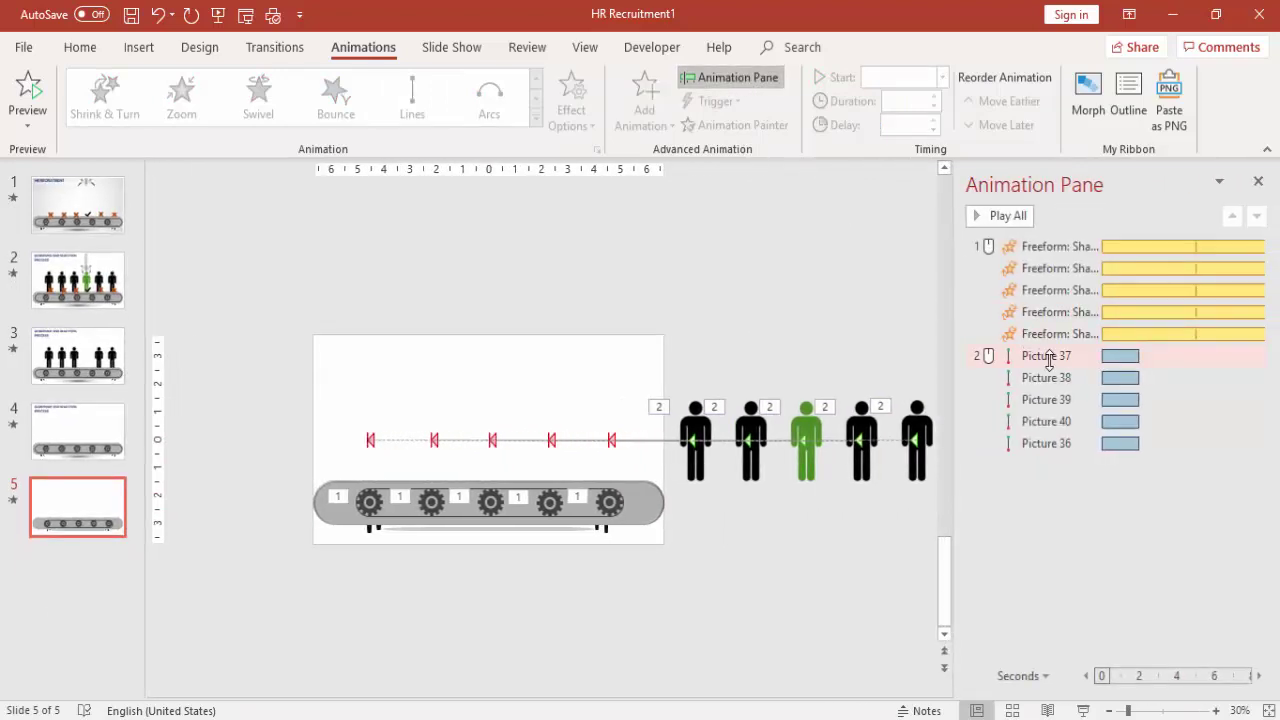
{"action": "left_click", "coordinate": [1048, 360]}
{"action": "left_click", "coordinate": [942, 78]}
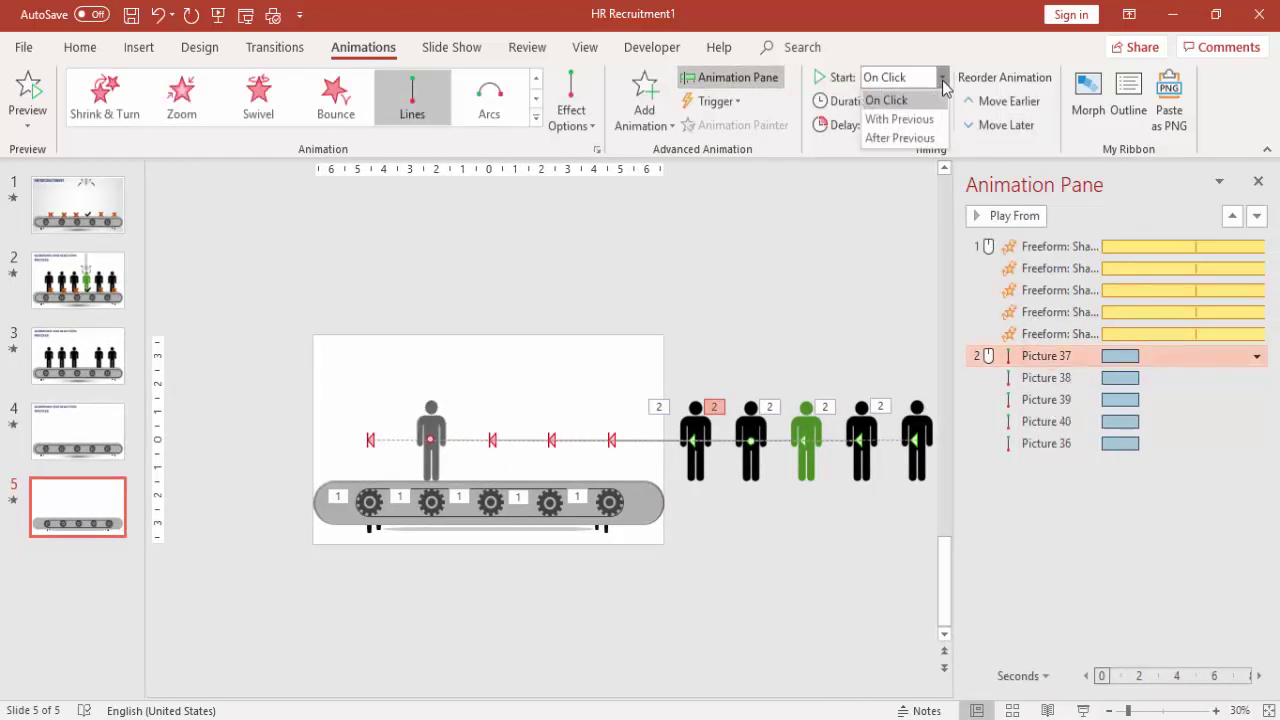
{"action": "left_click", "coordinate": [899, 119]}
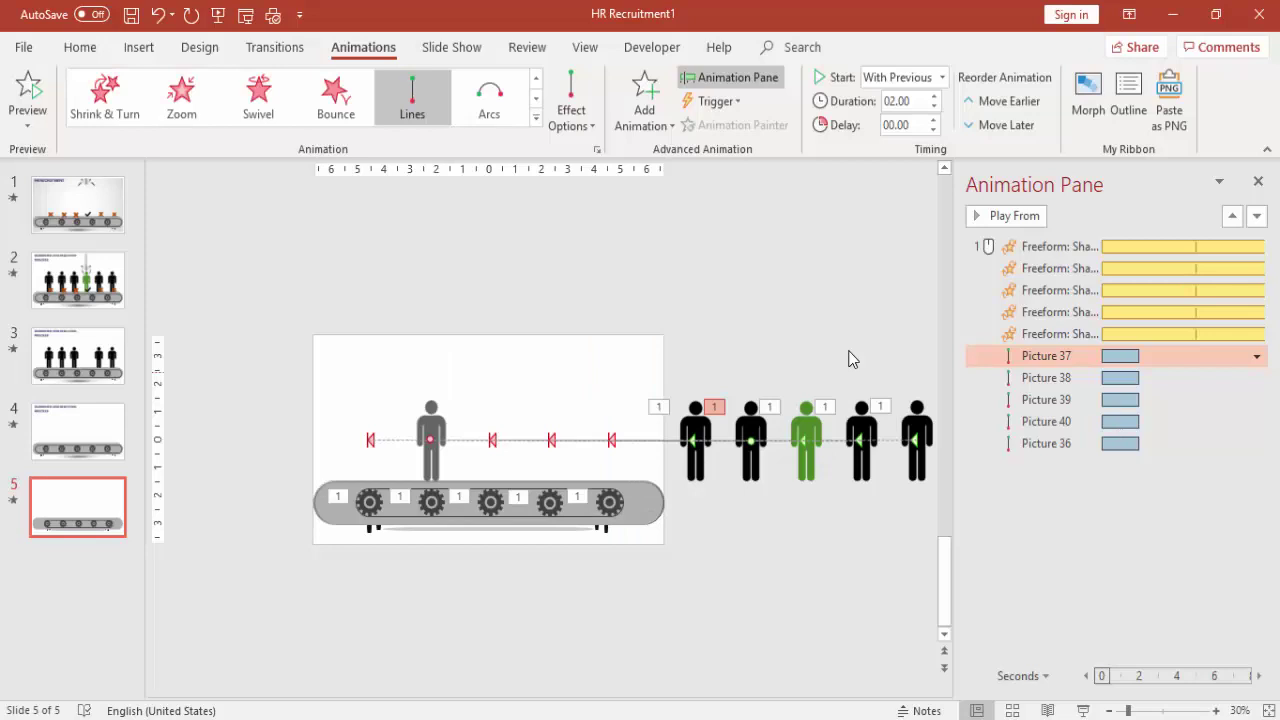
{"action": "left_click", "coordinate": [848, 348]}
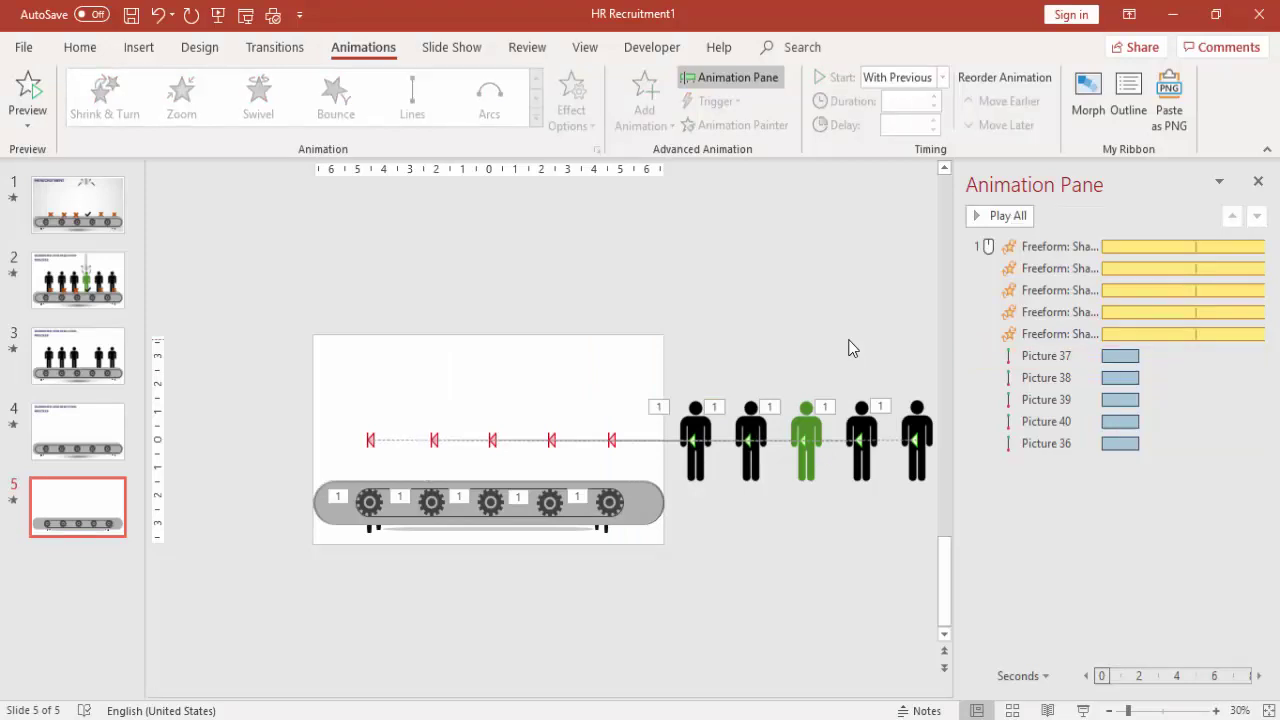
{"action": "left_click", "coordinate": [1259, 184]}
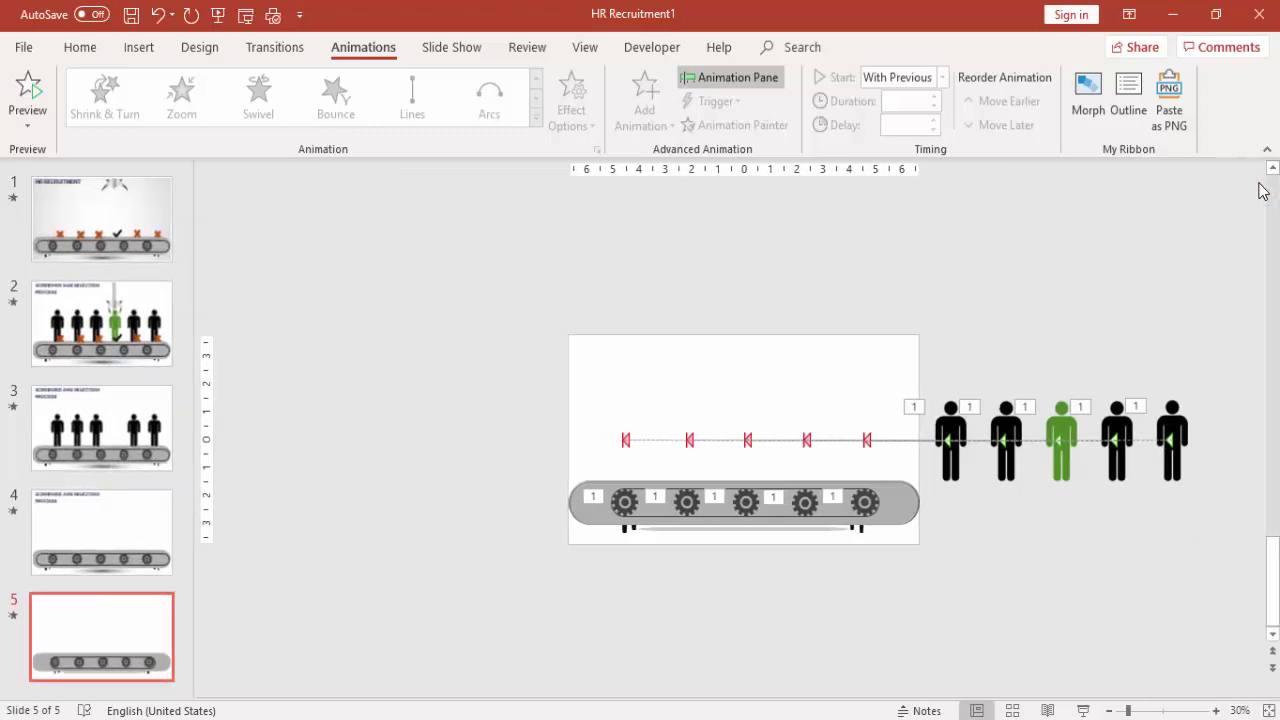
At 50% zoom, draw a thin vertical rounded rectangle bar above the conveyor
{"action": "left_click", "coordinate": [1216, 710]}
{"action": "left_click", "coordinate": [1216, 710]}
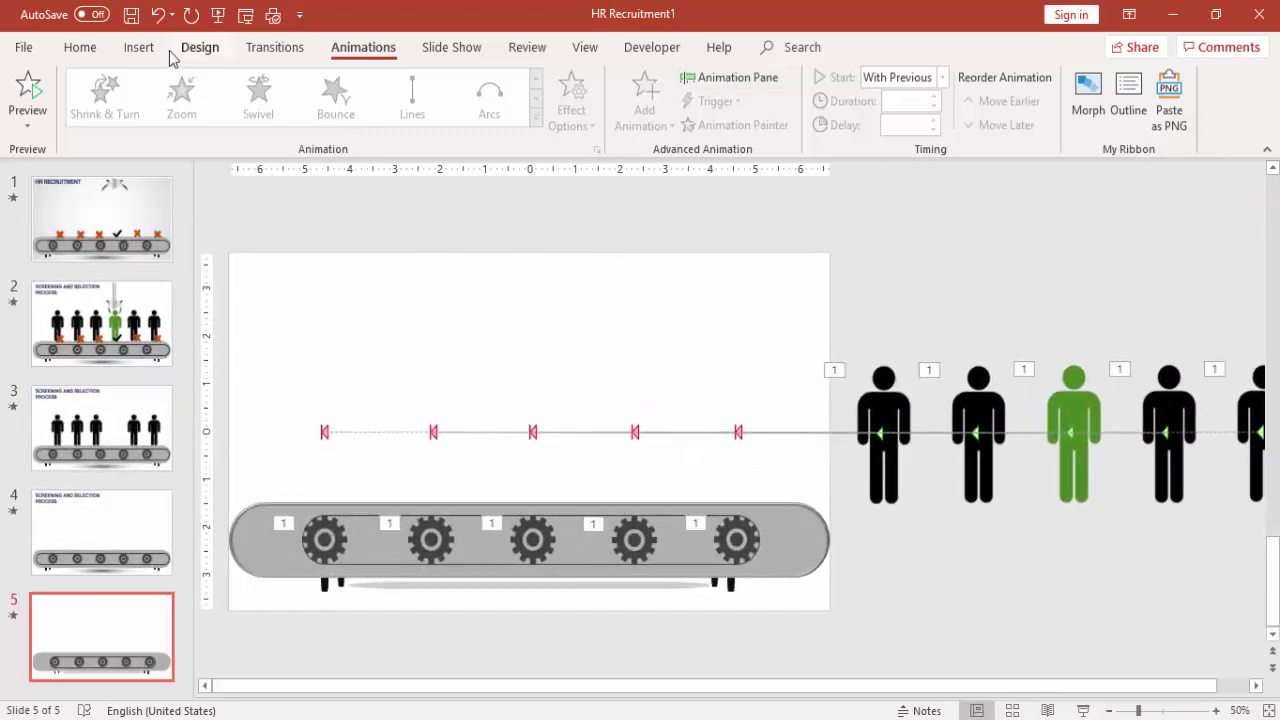
{"action": "left_click", "coordinate": [138, 47]}
{"action": "left_click", "coordinate": [298, 118]}
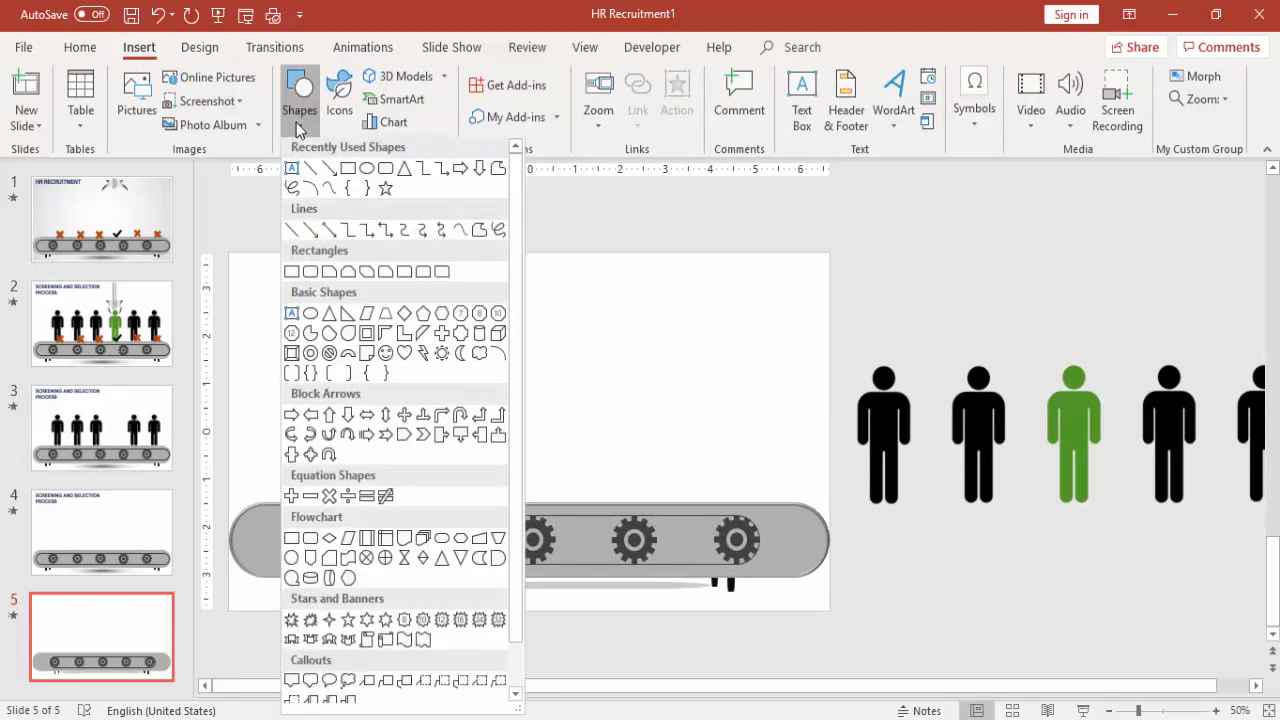
{"action": "left_click", "coordinate": [307, 281]}
{"action": "left_click_drag", "start_coordinate": [529, 214], "coordinate": [542, 375]}
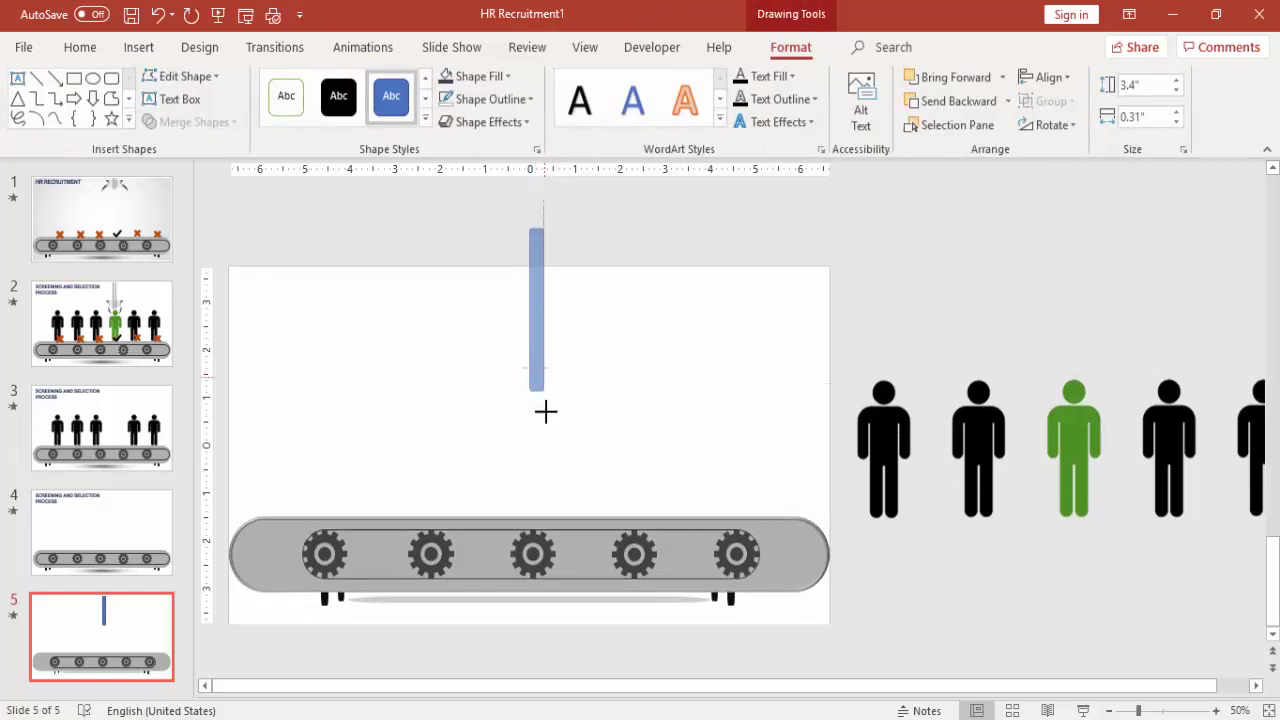
{"action": "left_click_drag", "start_coordinate": [545, 411], "coordinate": [549, 414]}
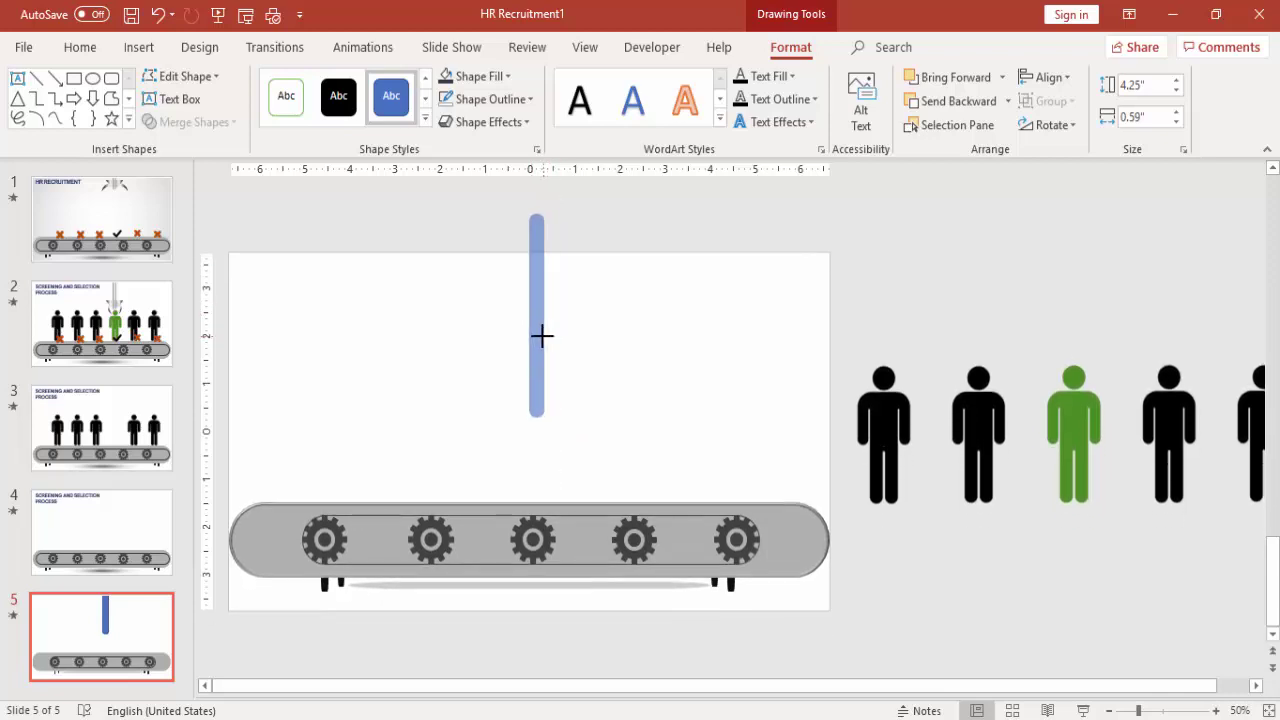
{"action": "left_click_drag", "start_coordinate": [541, 337], "coordinate": [540, 336]}
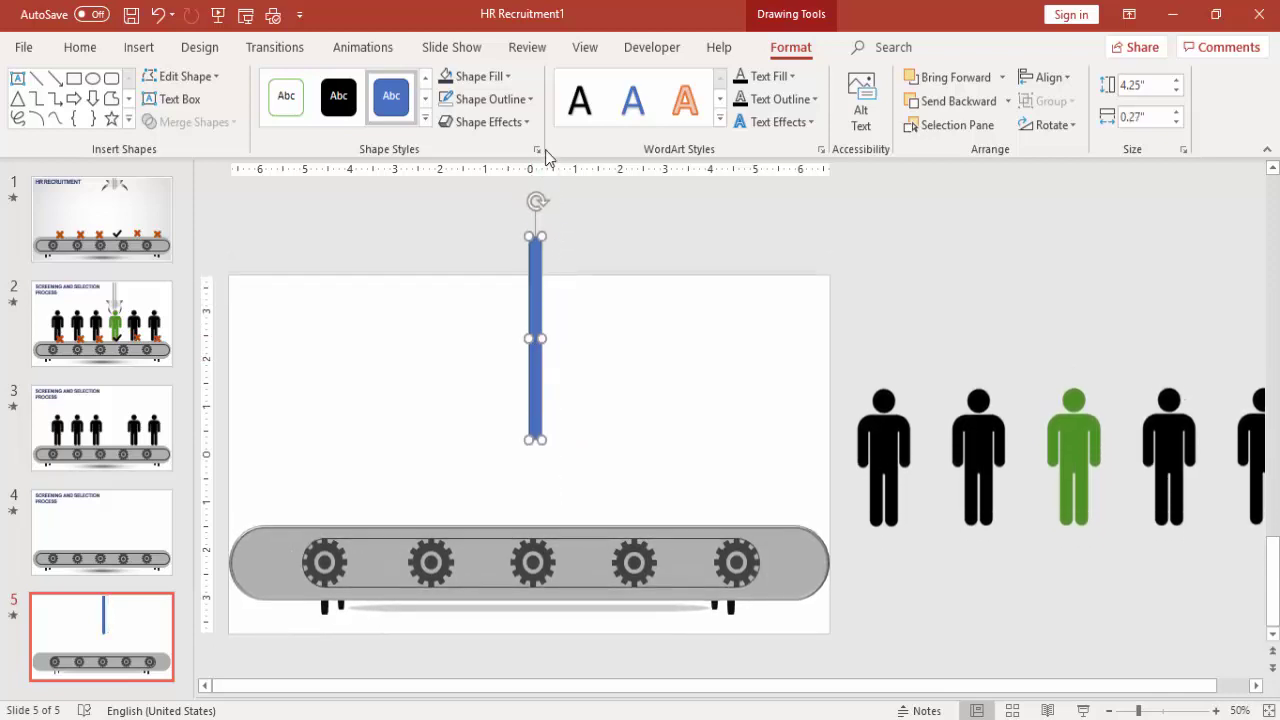
Remove the bar's outline and open its Format Shape settings
{"action": "left_click", "coordinate": [515, 99]}
{"action": "left_click", "coordinate": [494, 275]}
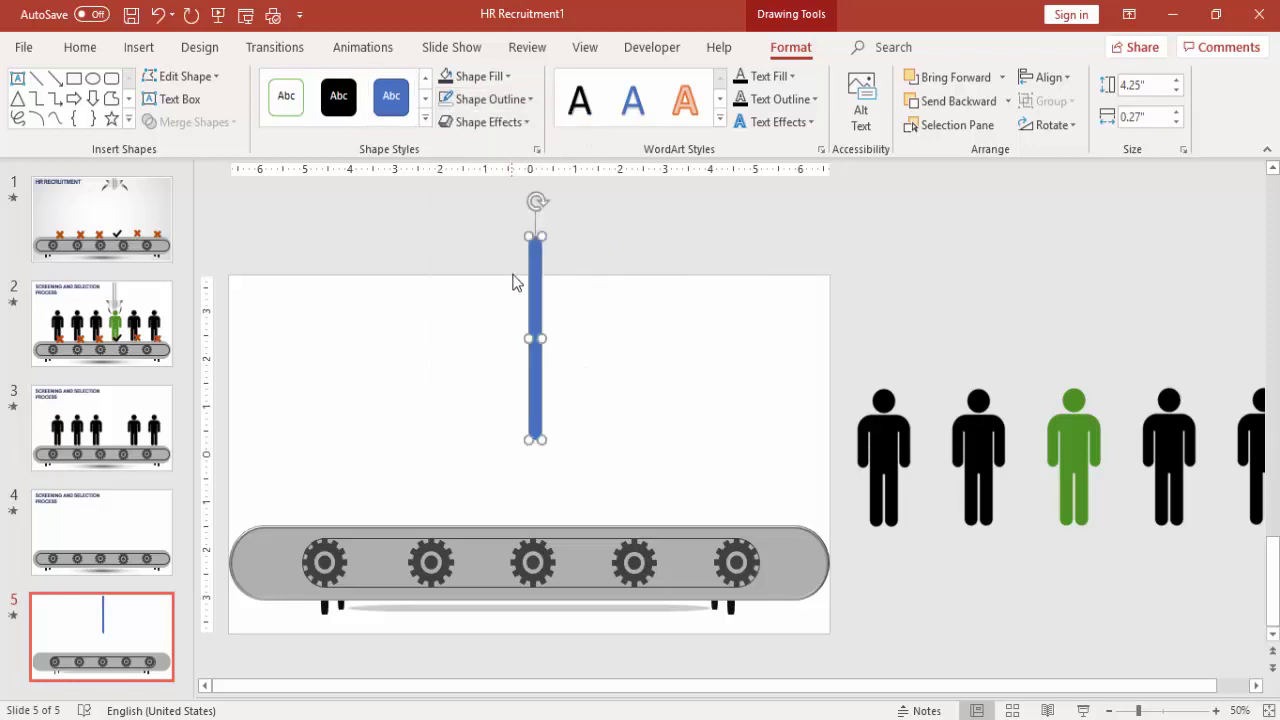
{"action": "right_click", "coordinate": [533, 283]}
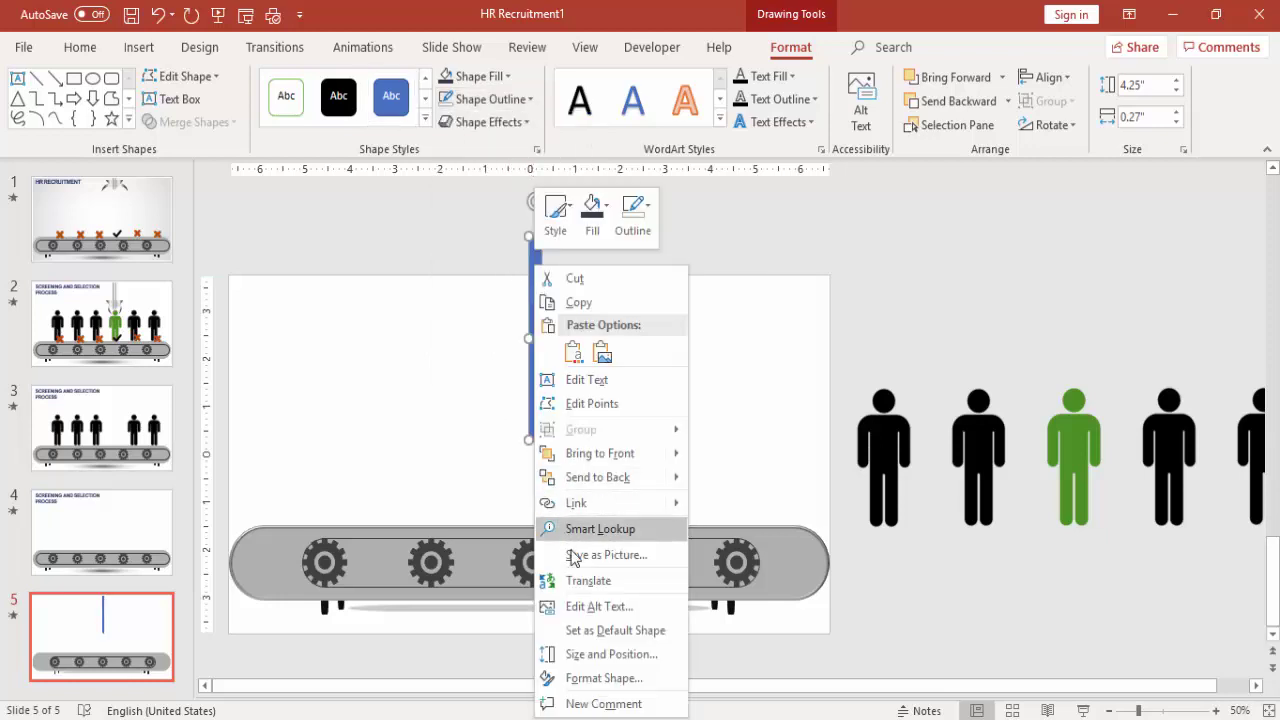
{"action": "left_click", "coordinate": [622, 679]}
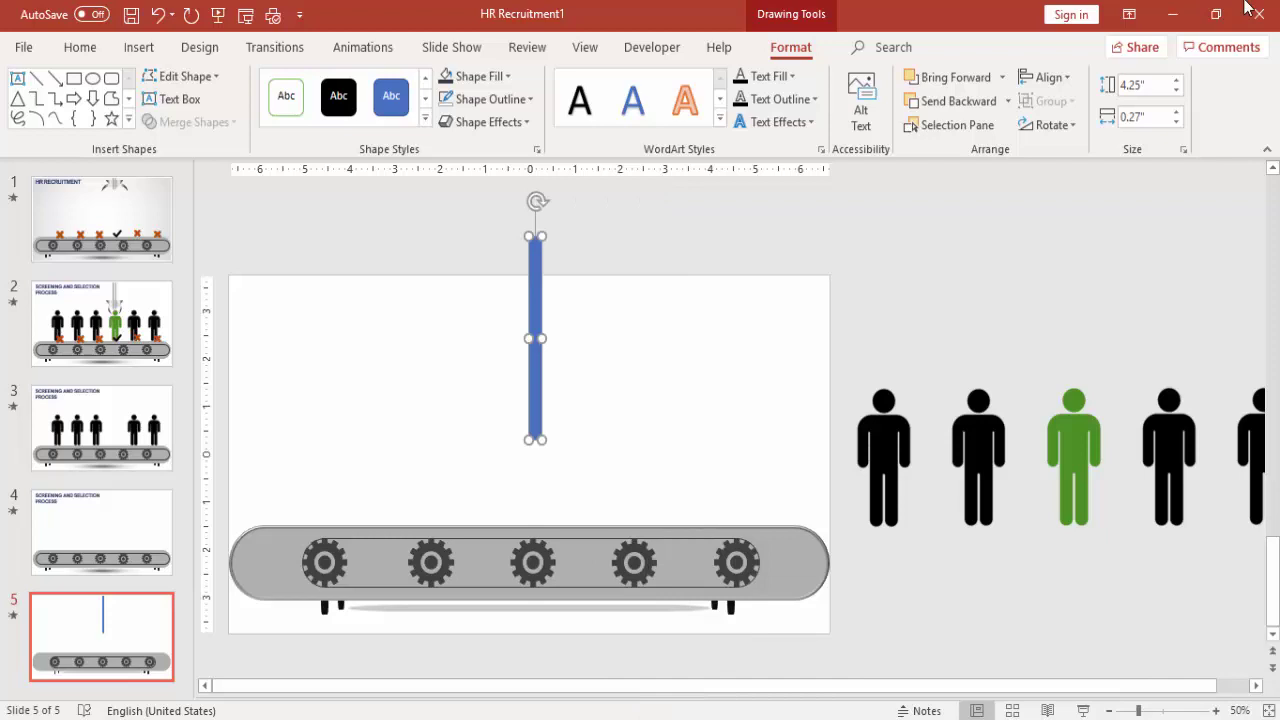
Give the bar a gradient fill with black first and last stops
{"action": "left_click", "coordinate": [1097, 298]}
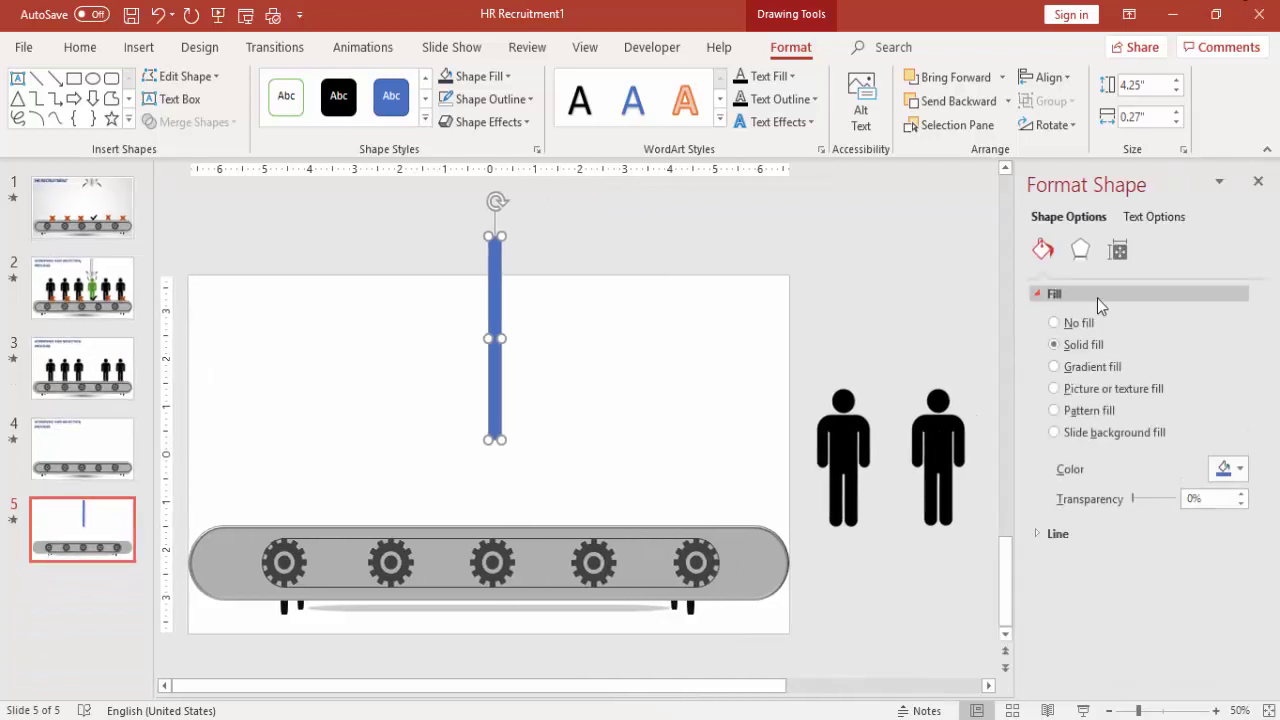
{"action": "left_click", "coordinate": [1100, 369]}
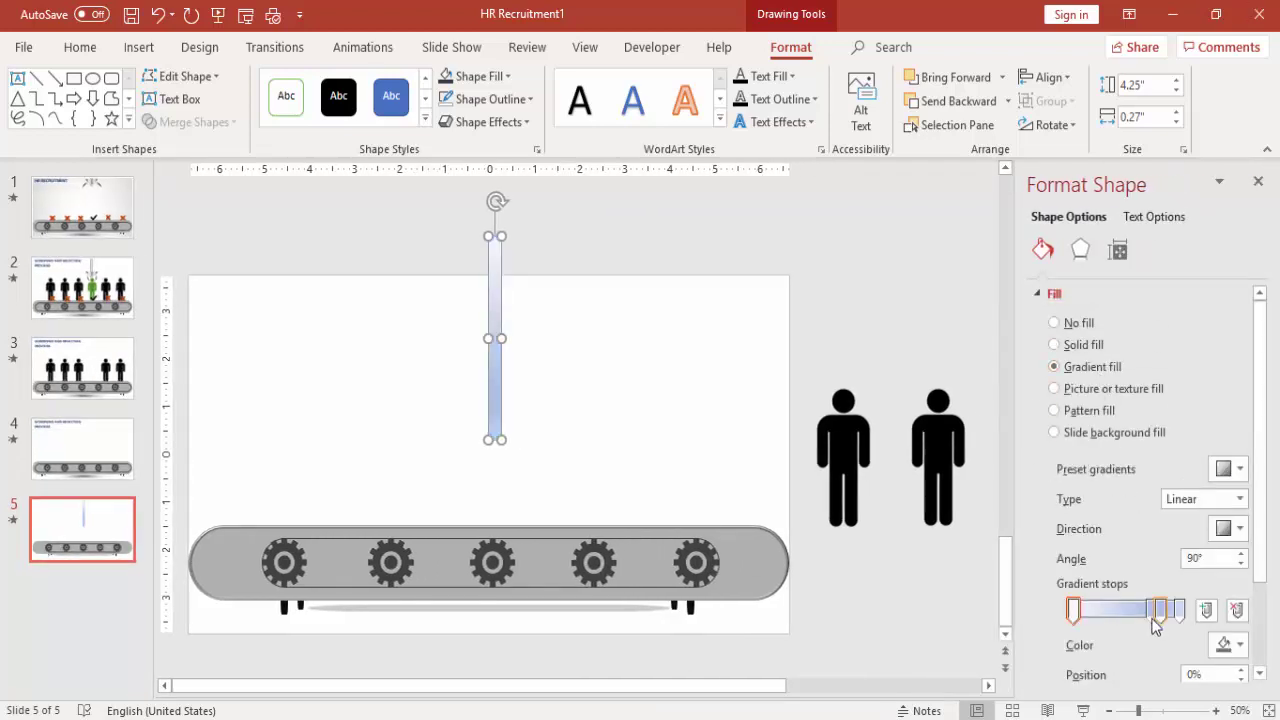
{"action": "left_click_drag", "start_coordinate": [1151, 610], "coordinate": [1121, 610]}
{"action": "left_click", "coordinate": [1074, 610]}
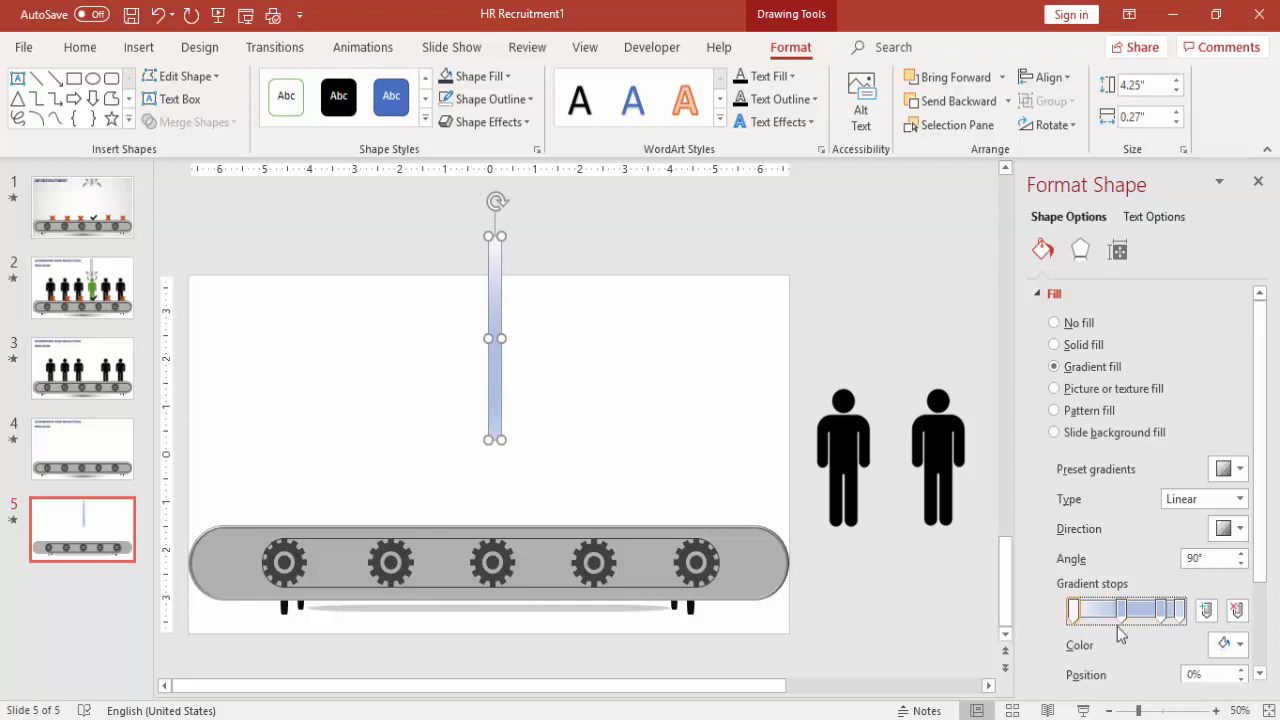
{"action": "left_click", "coordinate": [1236, 645]}
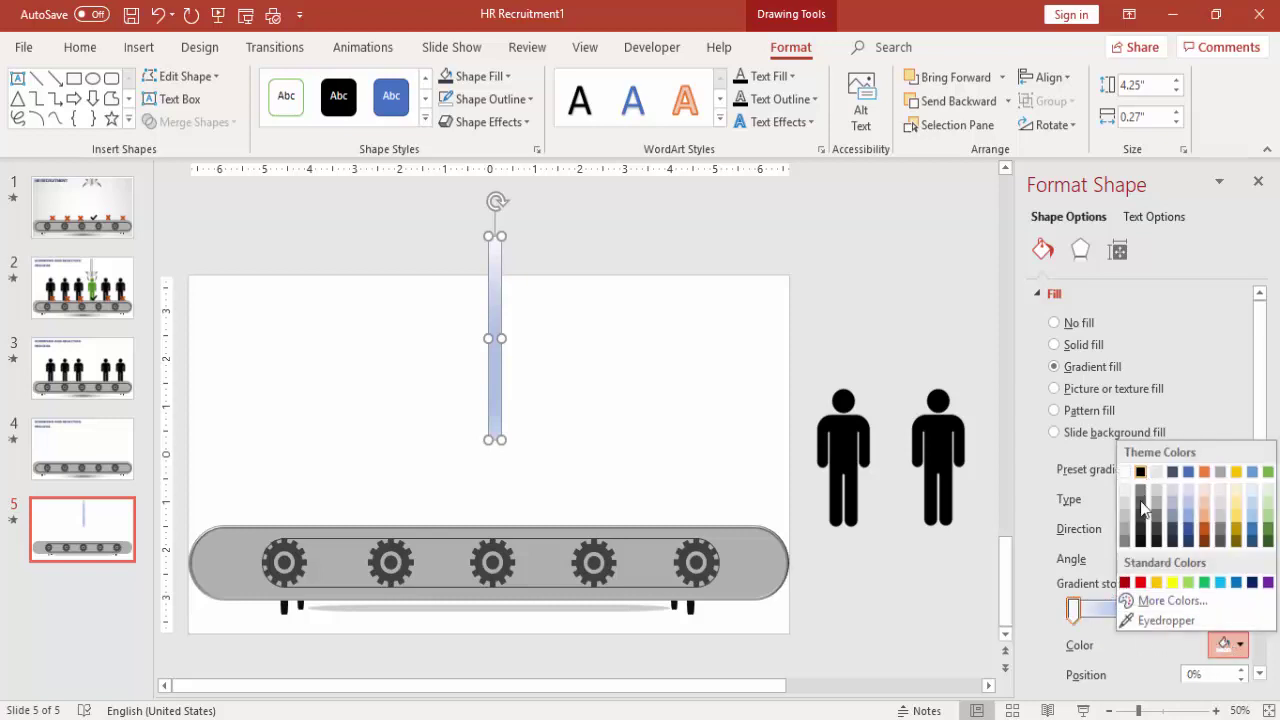
{"action": "left_click", "coordinate": [1140, 541]}
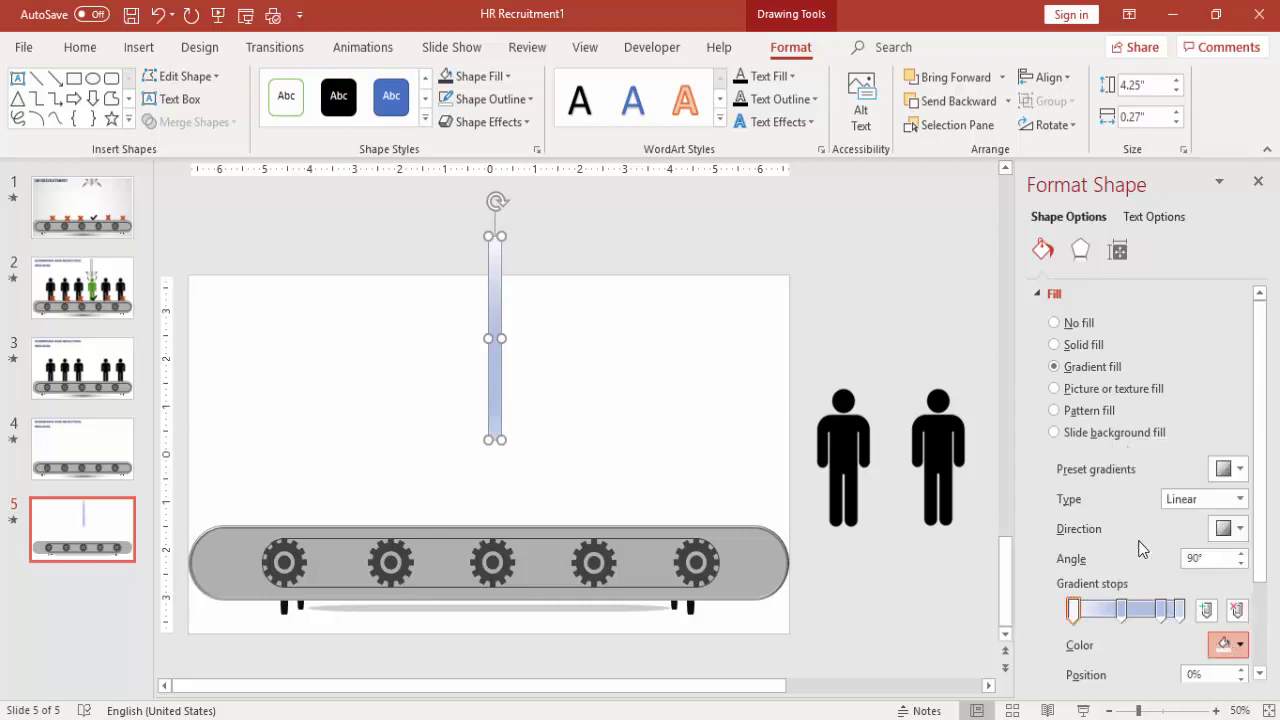
{"action": "left_click", "coordinate": [1180, 609]}
{"action": "left_click", "coordinate": [1236, 645]}
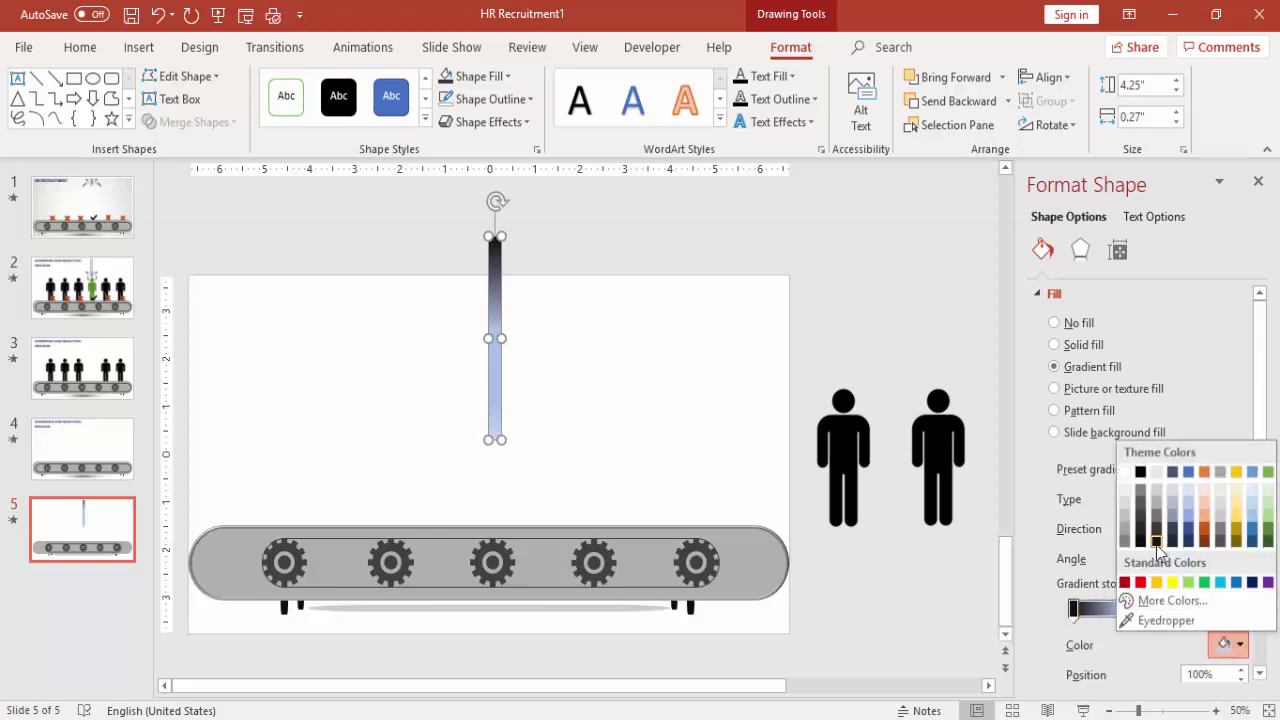
{"action": "left_click", "coordinate": [1156, 541]}
Make the 46% and 83% stops light grey and set a horizontal 0° gradient direction
{"action": "left_click", "coordinate": [1121, 609]}
{"action": "left_click", "coordinate": [1236, 645]}
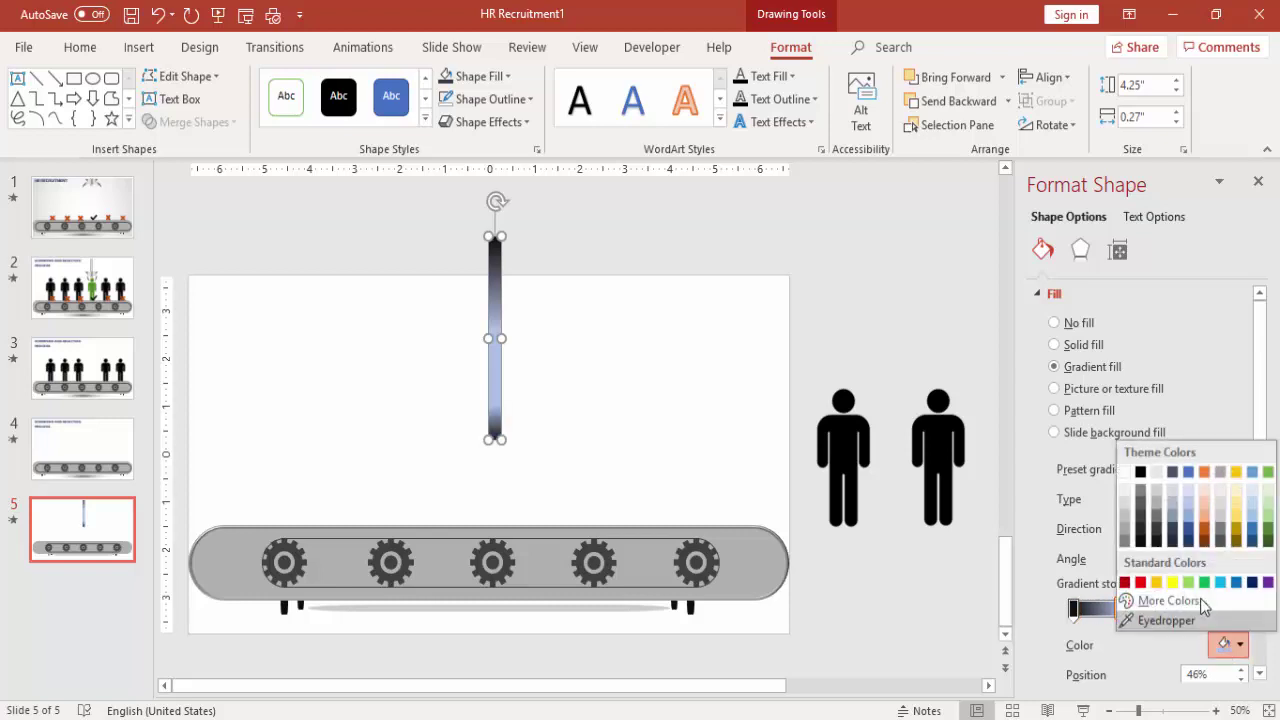
{"action": "left_click", "coordinate": [1140, 494]}
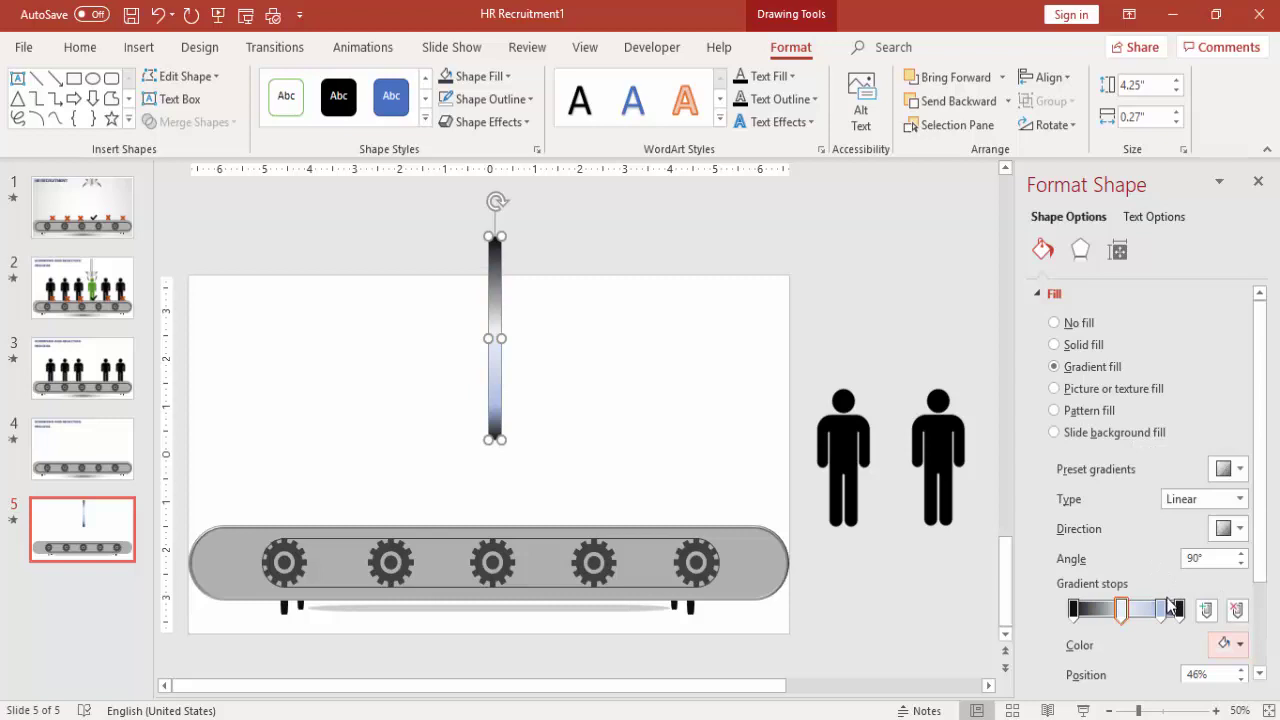
{"action": "left_click", "coordinate": [1163, 608]}
{"action": "left_click", "coordinate": [1228, 644]}
{"action": "left_click", "coordinate": [1124, 480]}
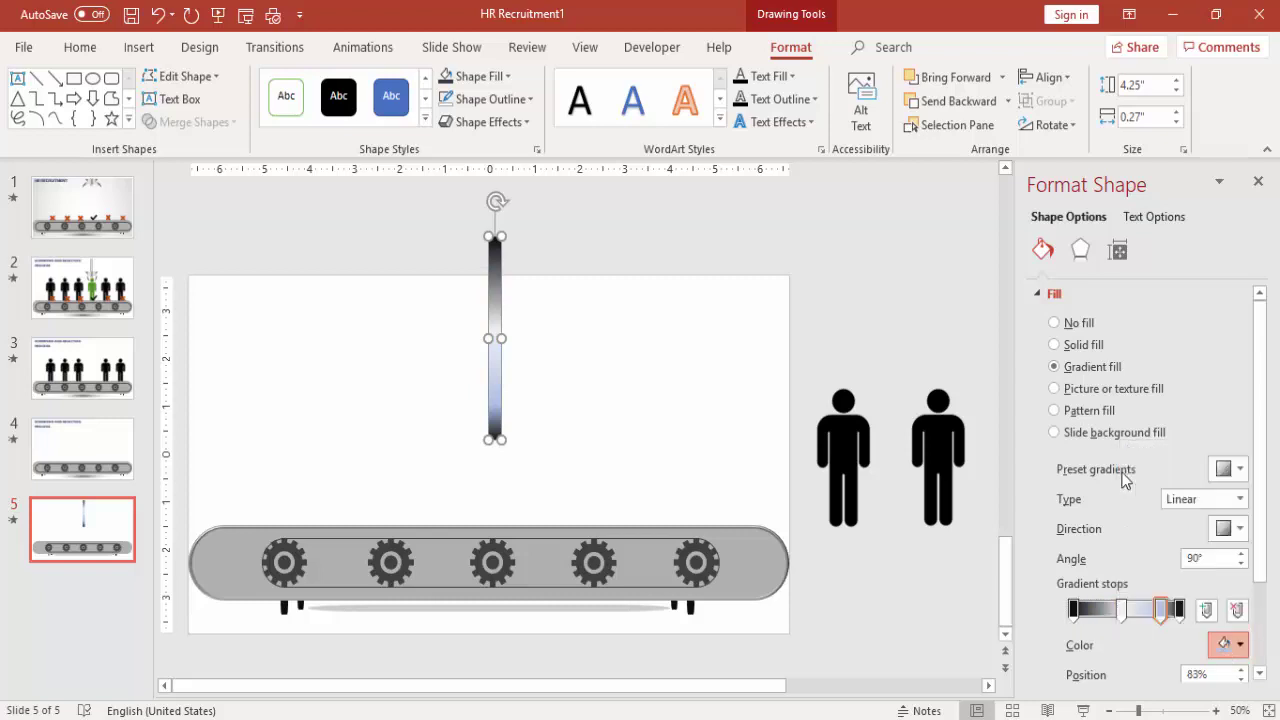
{"action": "left_click", "coordinate": [1226, 529]}
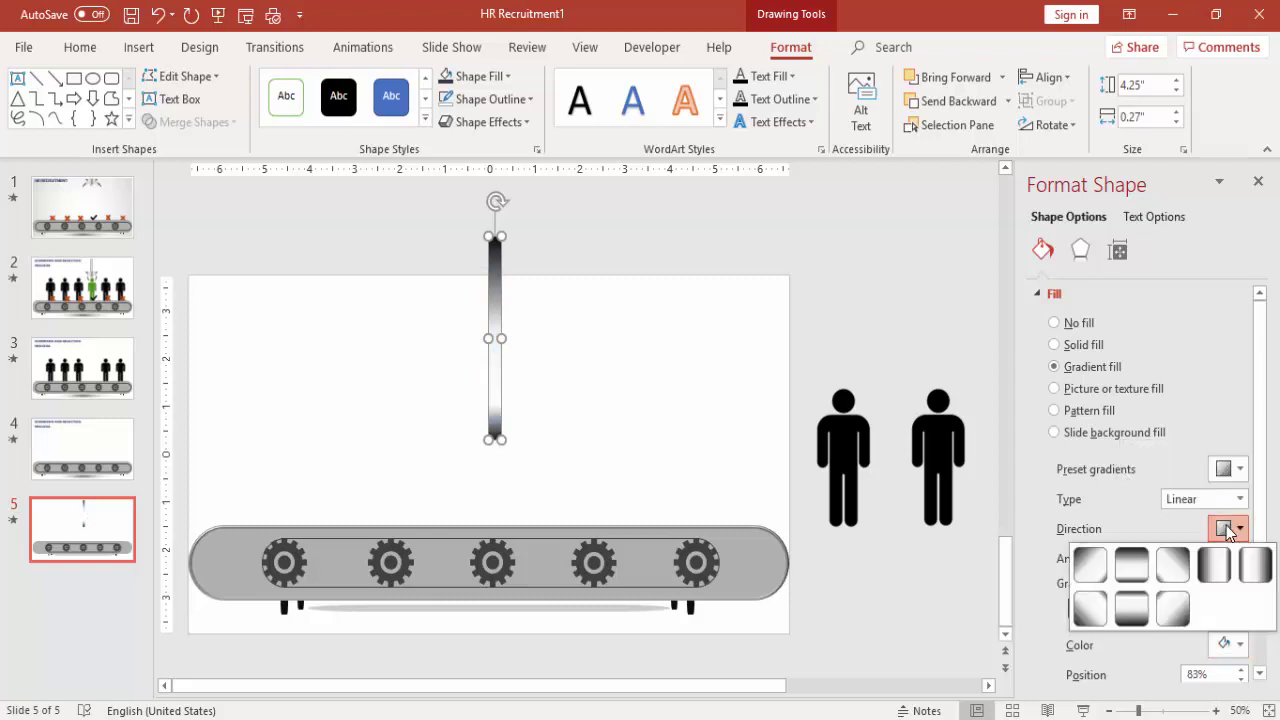
{"action": "left_click", "coordinate": [1214, 566]}
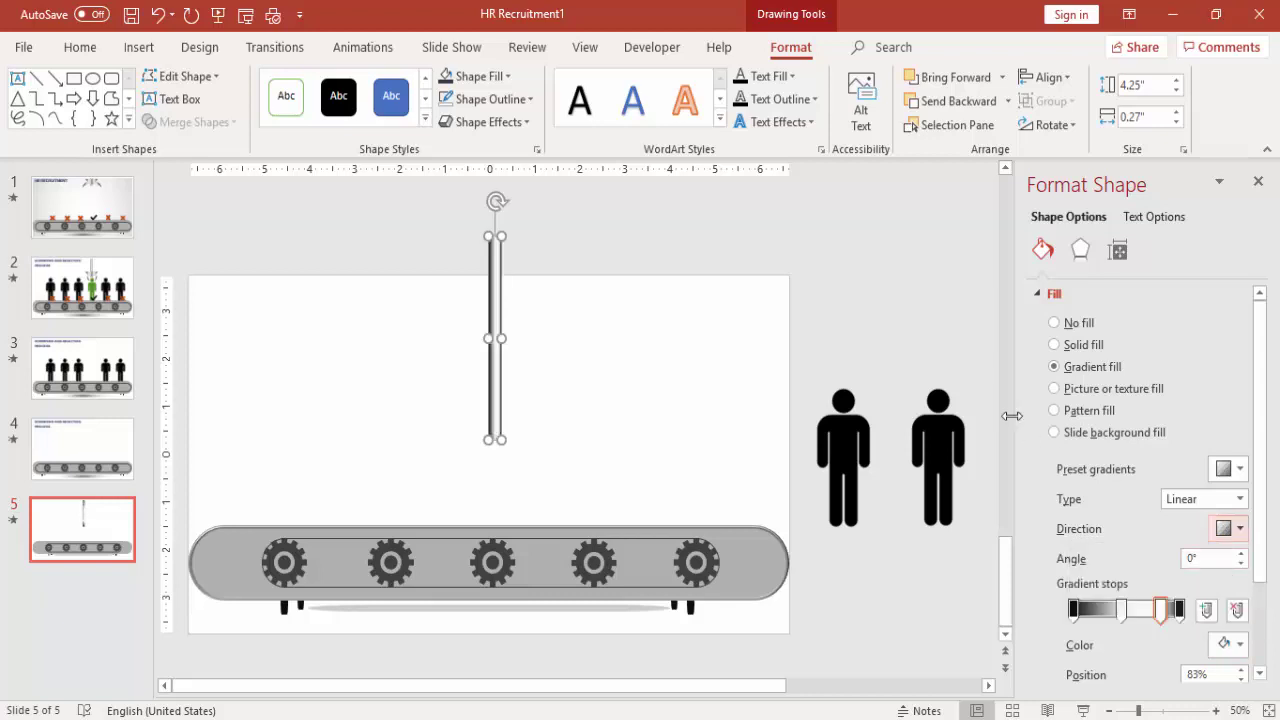
{"action": "left_click", "coordinate": [895, 339]}
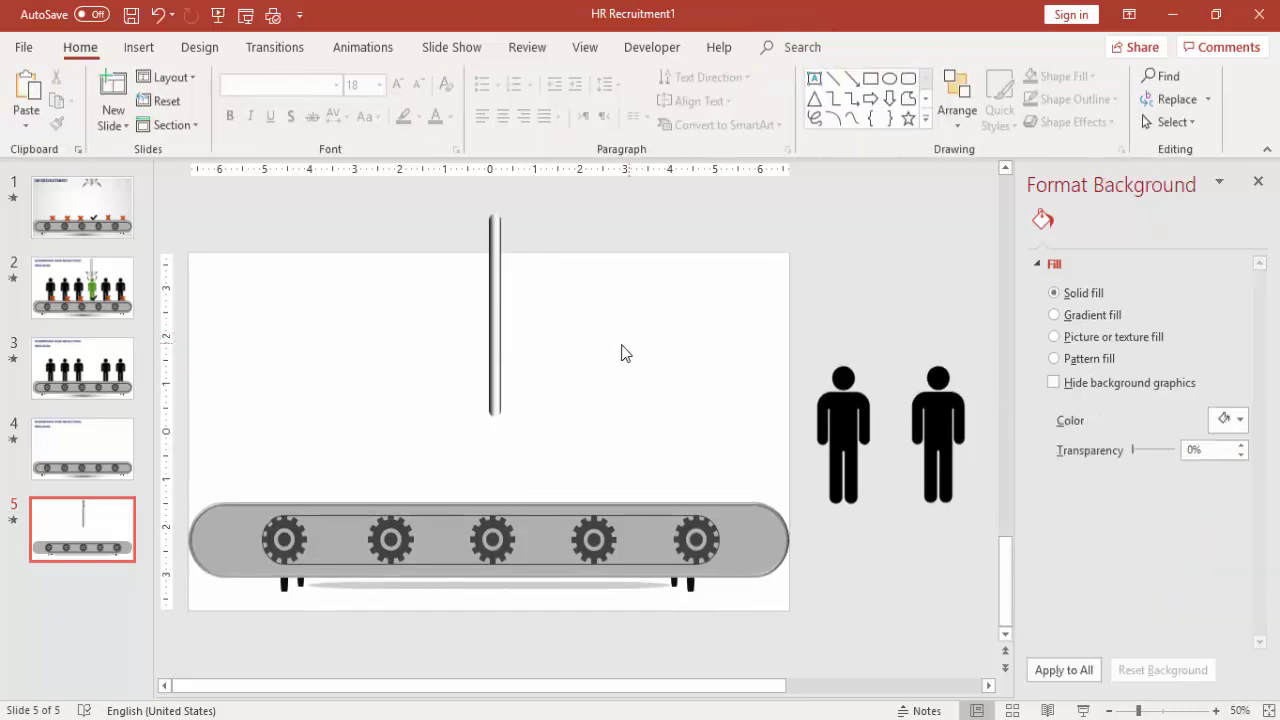
Draw an oval left of the bar's lower end and remove its outline
{"action": "left_click", "coordinate": [497, 314]}
{"action": "left_click", "coordinate": [552, 321]}
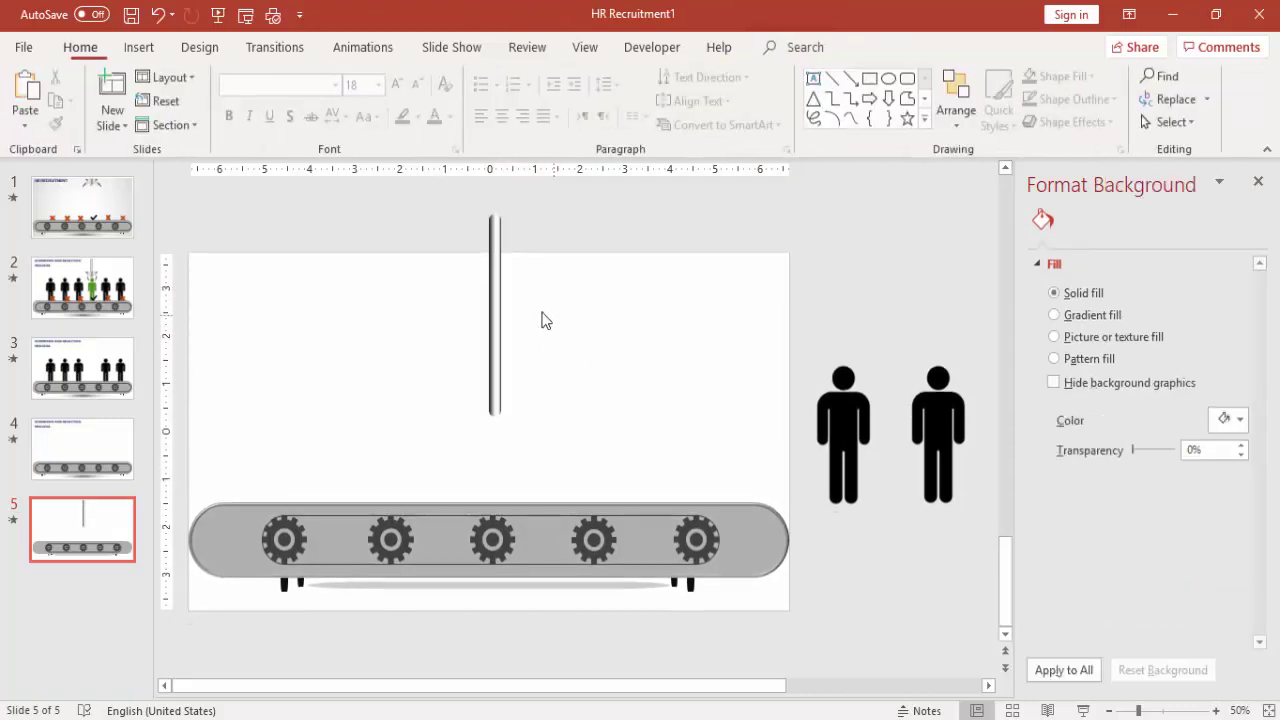
{"action": "left_click", "coordinate": [139, 47]}
{"action": "left_click", "coordinate": [297, 110]}
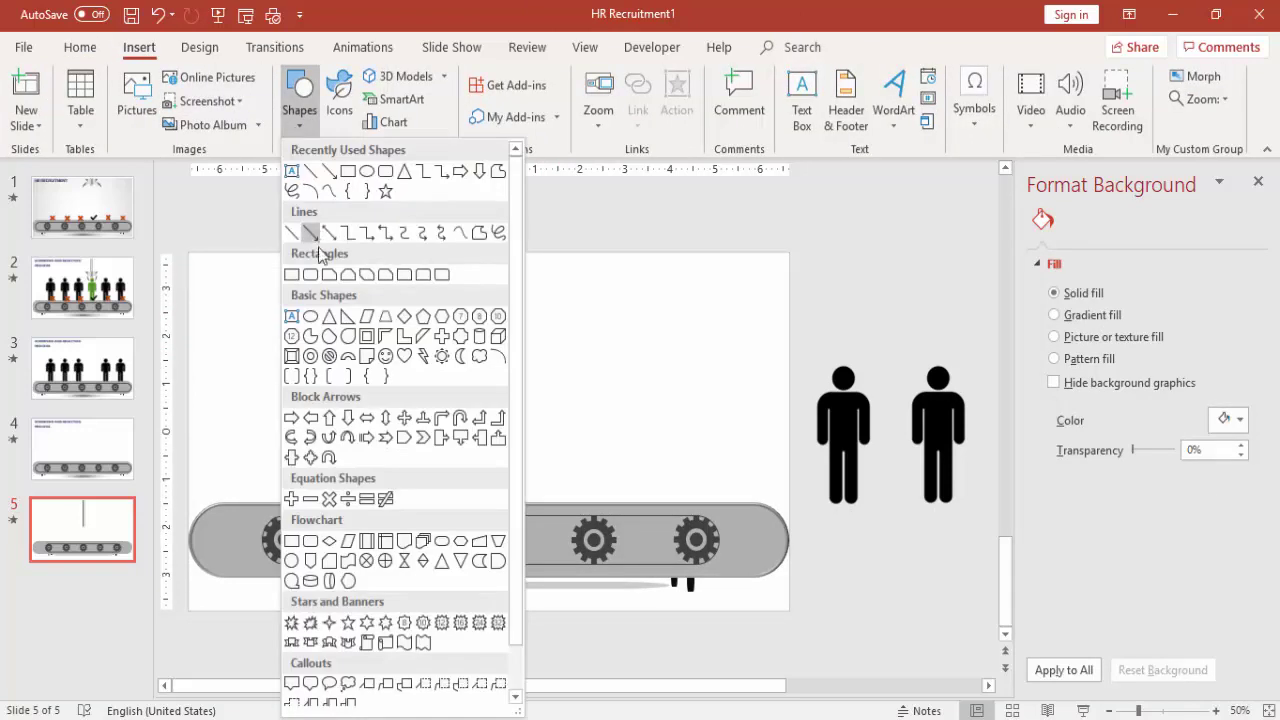
{"action": "left_click", "coordinate": [311, 318]}
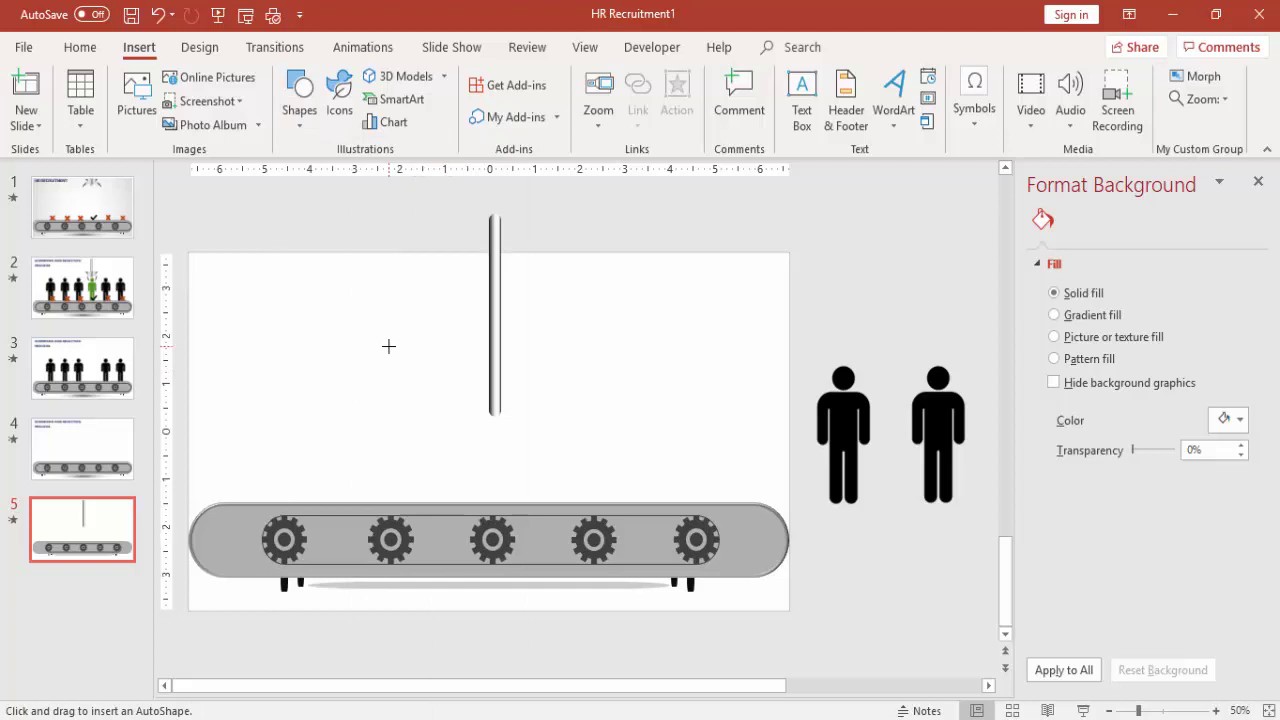
{"action": "left_click_drag", "start_coordinate": [389, 346], "coordinate": [471, 418]}
{"action": "left_click", "coordinate": [488, 99]}
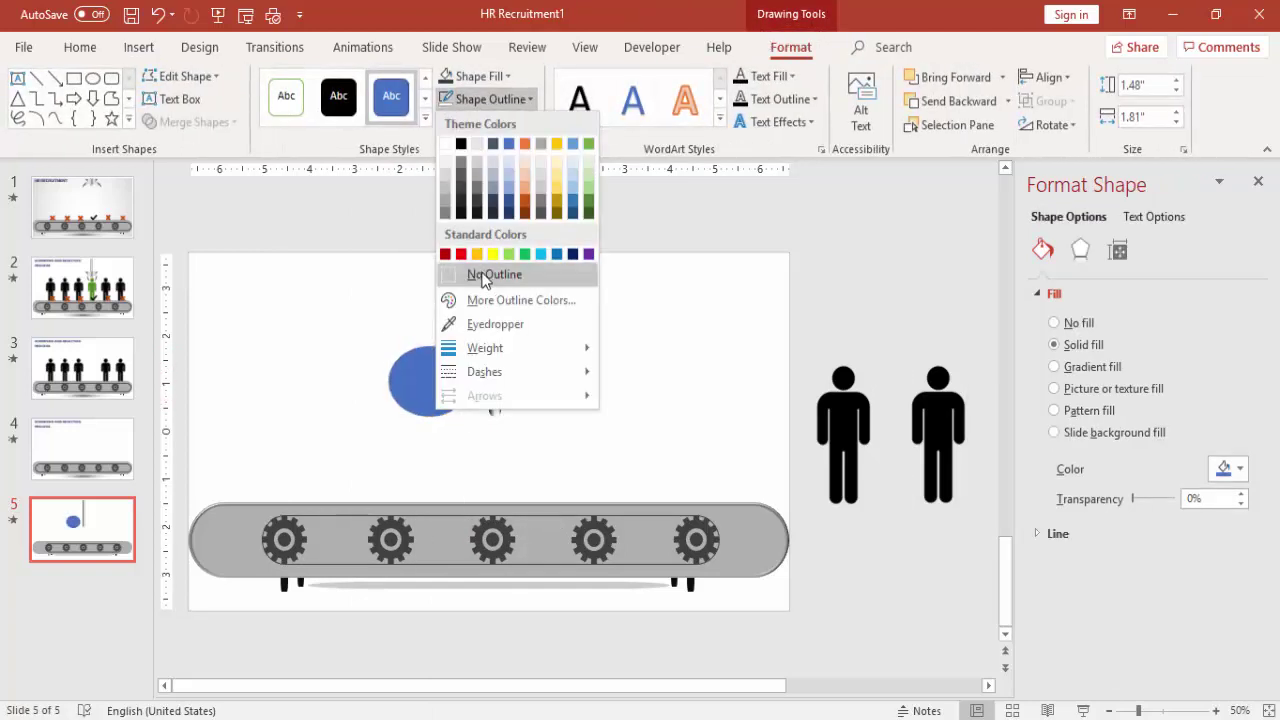
{"action": "left_click", "coordinate": [483, 276]}
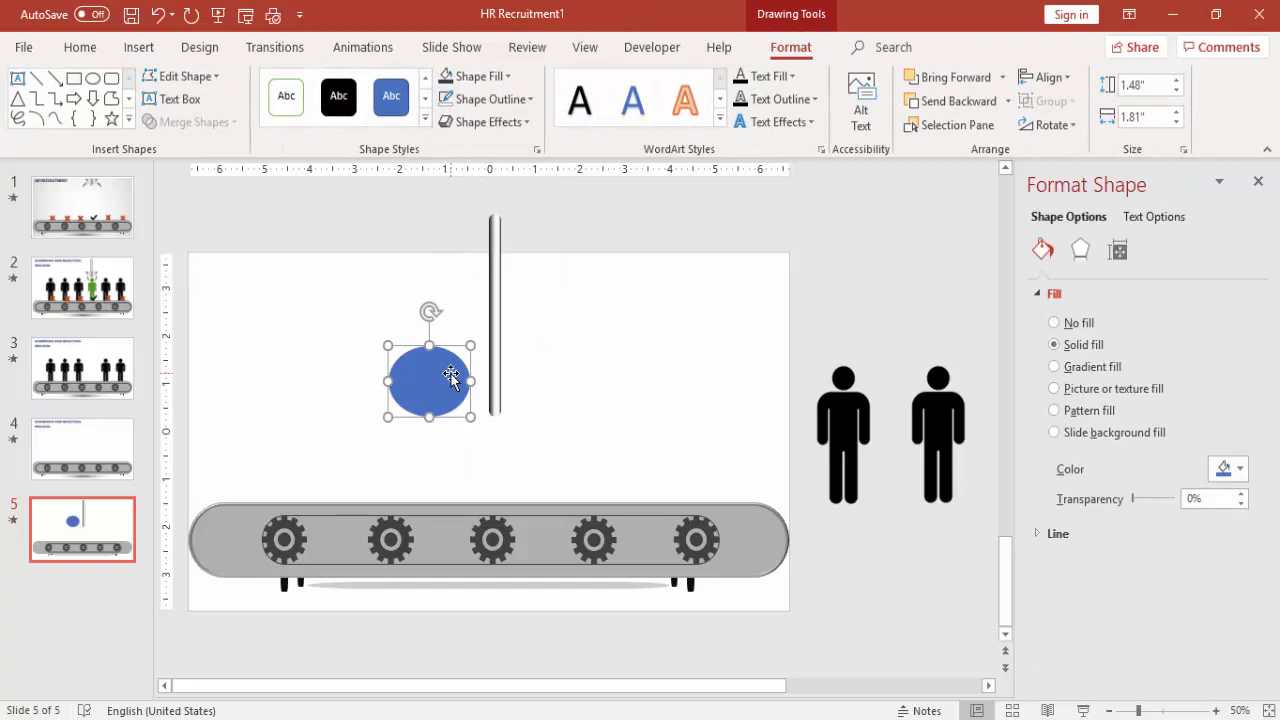
Duplicate the oval, fill the copy light grey, and tilt it over the blue oval
{"action": "left_click_drag", "start_coordinate": [454, 381], "coordinate": [558, 389]}
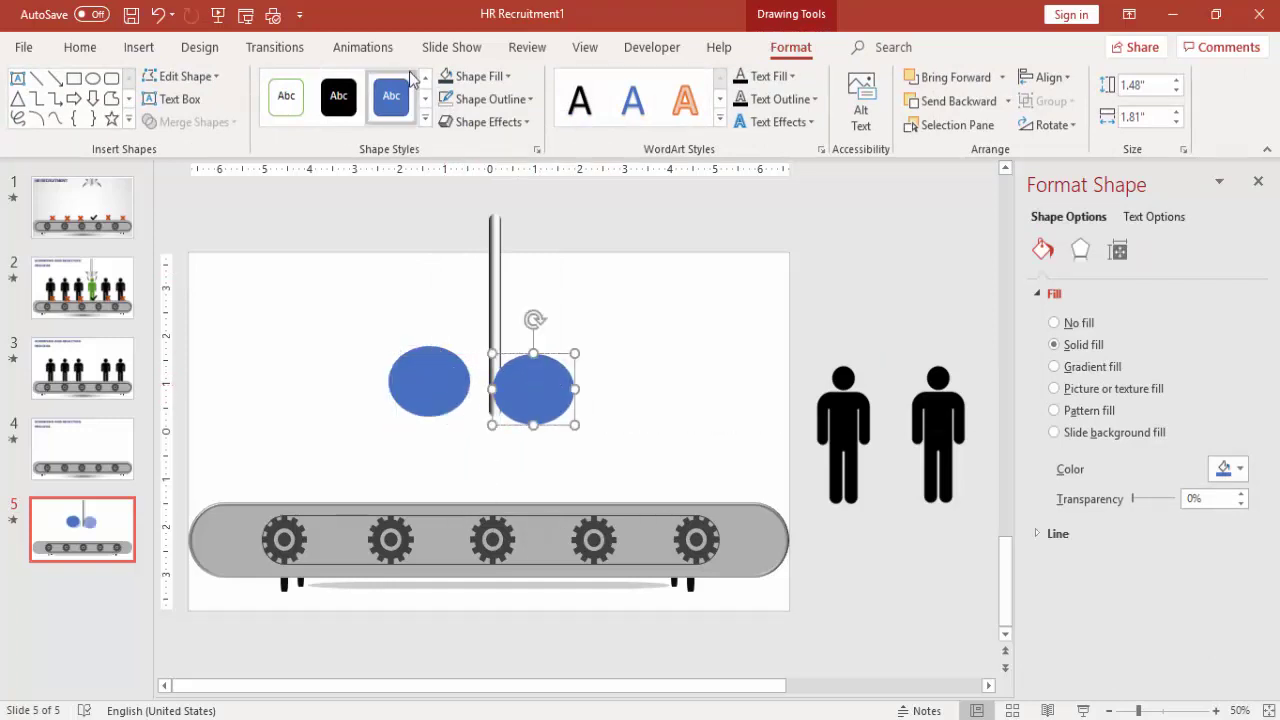
{"action": "left_click", "coordinate": [492, 77]}
{"action": "left_click", "coordinate": [450, 160]}
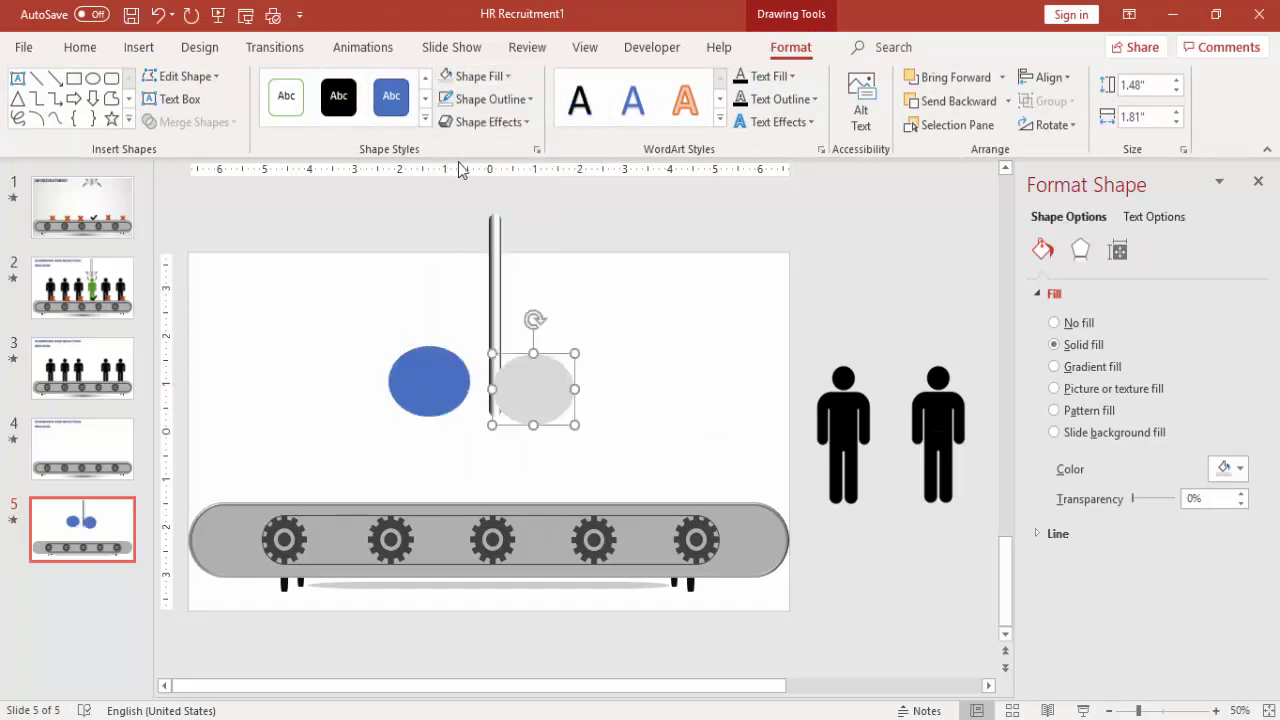
{"action": "left_click_drag", "start_coordinate": [540, 387], "coordinate": [434, 394]}
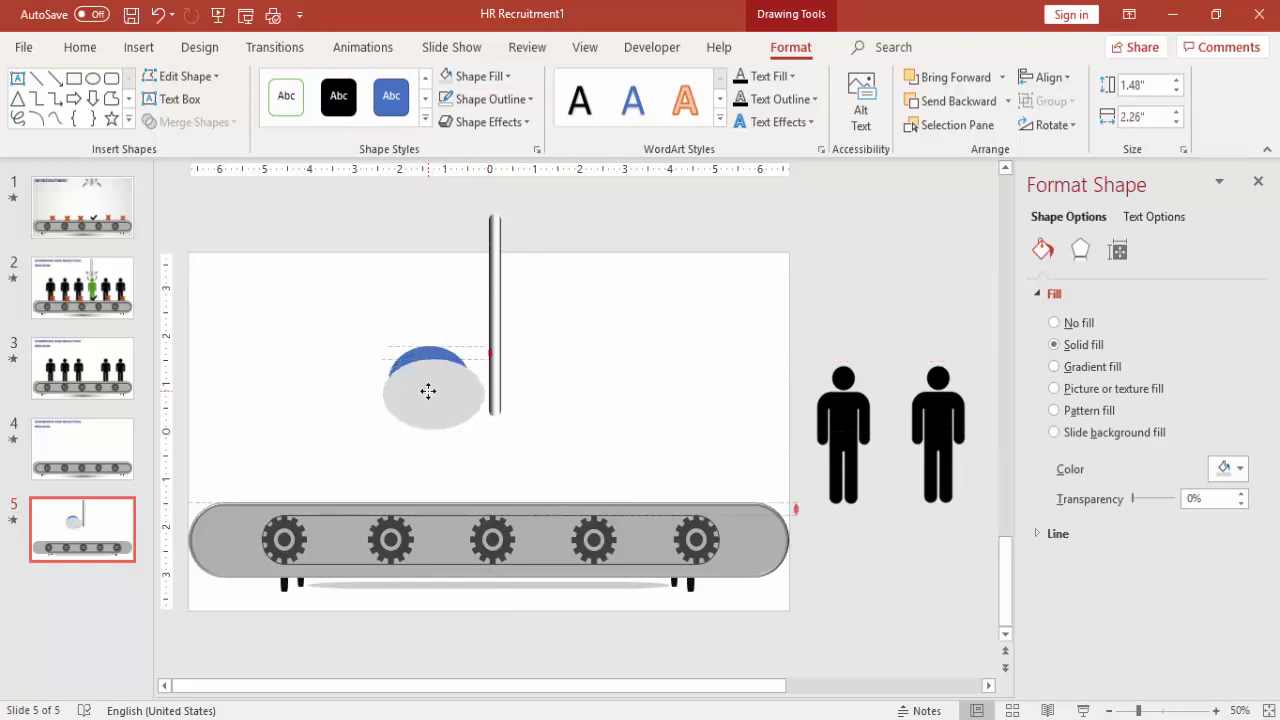
{"action": "left_click_drag", "start_coordinate": [427, 391], "coordinate": [424, 391]}
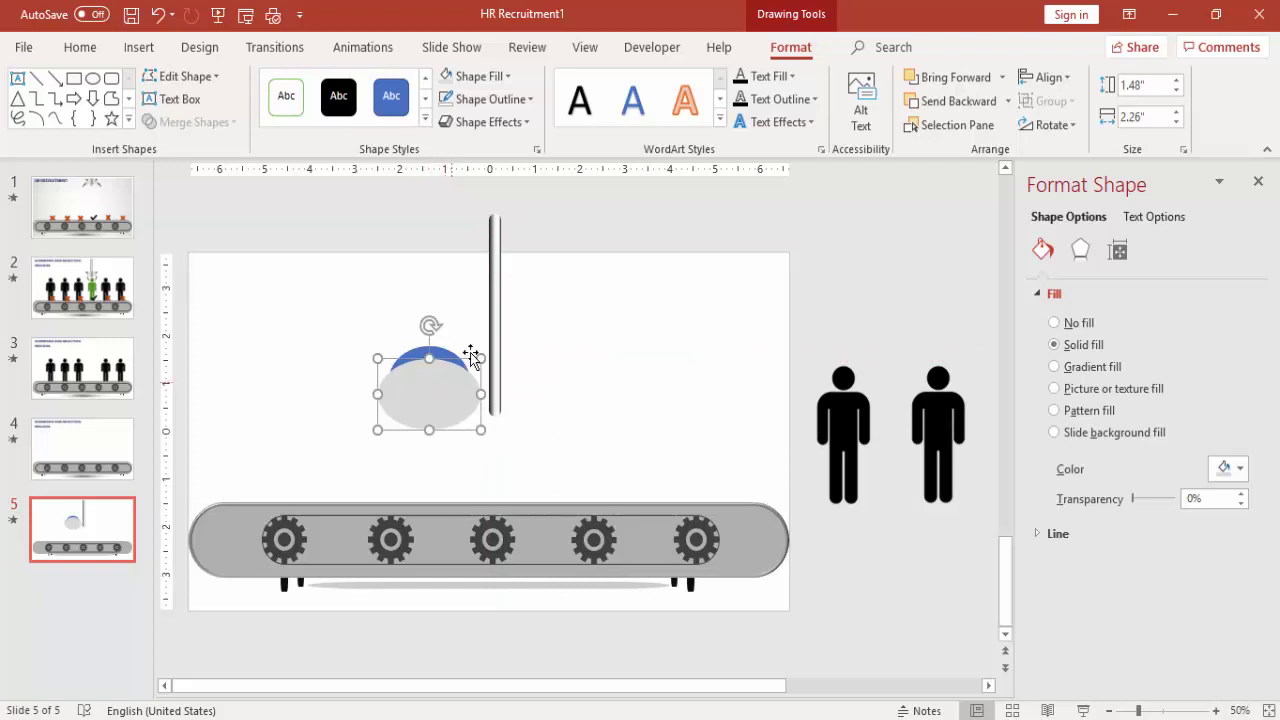
{"action": "left_click_drag", "start_coordinate": [432, 324], "coordinate": [420, 318]}
{"action": "left_click_drag", "start_coordinate": [437, 380], "coordinate": [444, 381]}
{"action": "key", "text": "Down"}
{"action": "key", "text": "Down"}
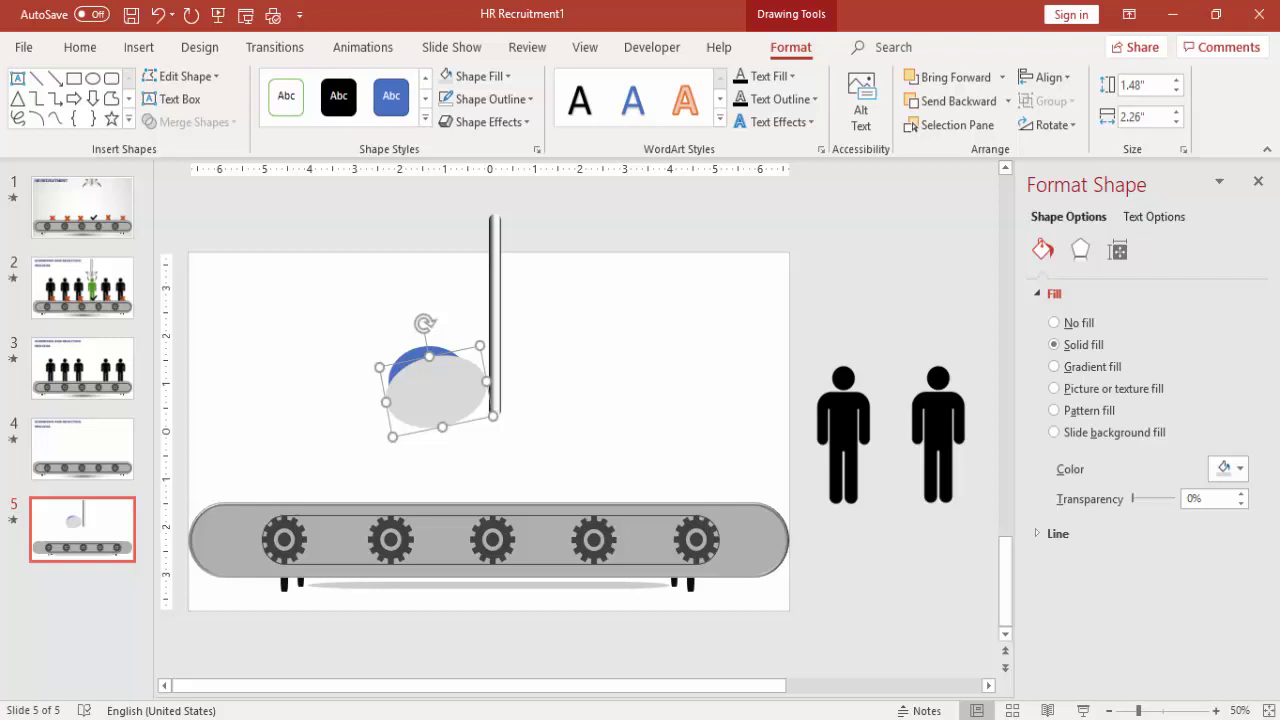
{"action": "left_click", "coordinate": [457, 204]}
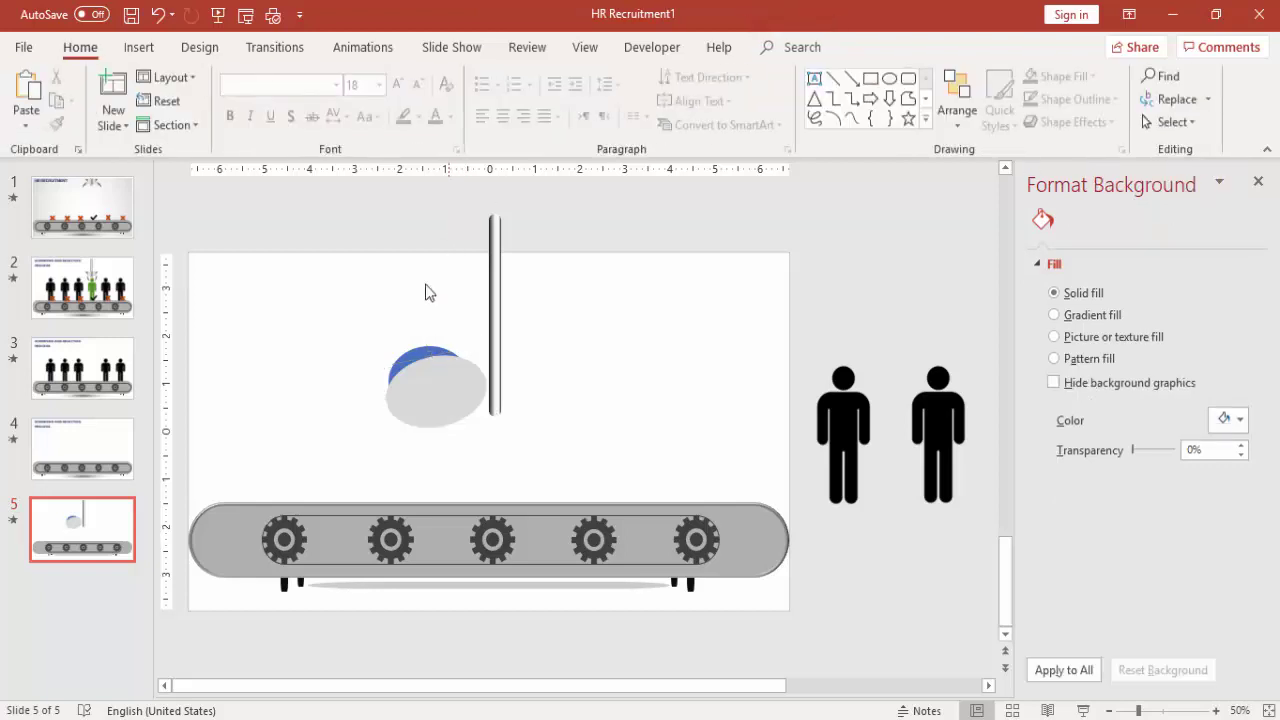
Subtract the grey oval from the blue one to make a crescent, and lighten its 83% gradient stop
{"action": "left_click", "coordinate": [414, 352]}
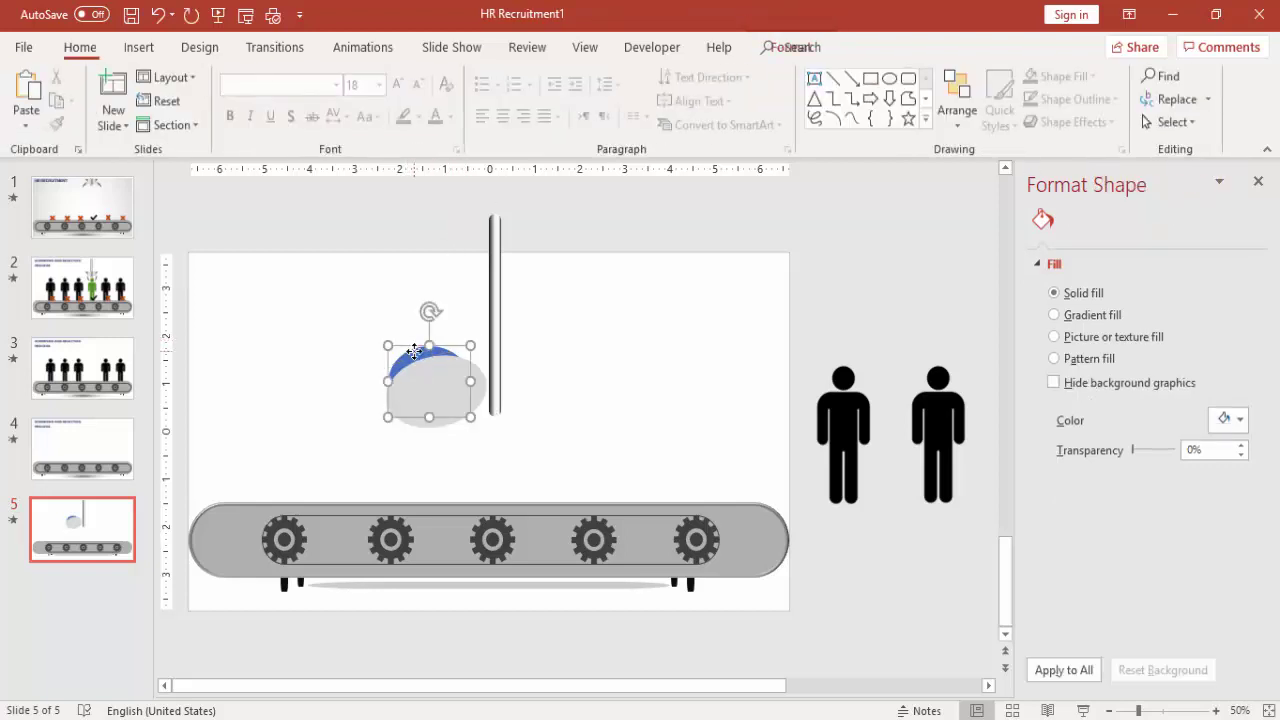
{"action": "left_click", "coordinate": [481, 398], "text": "shift"}
{"action": "left_click", "coordinate": [196, 123]}
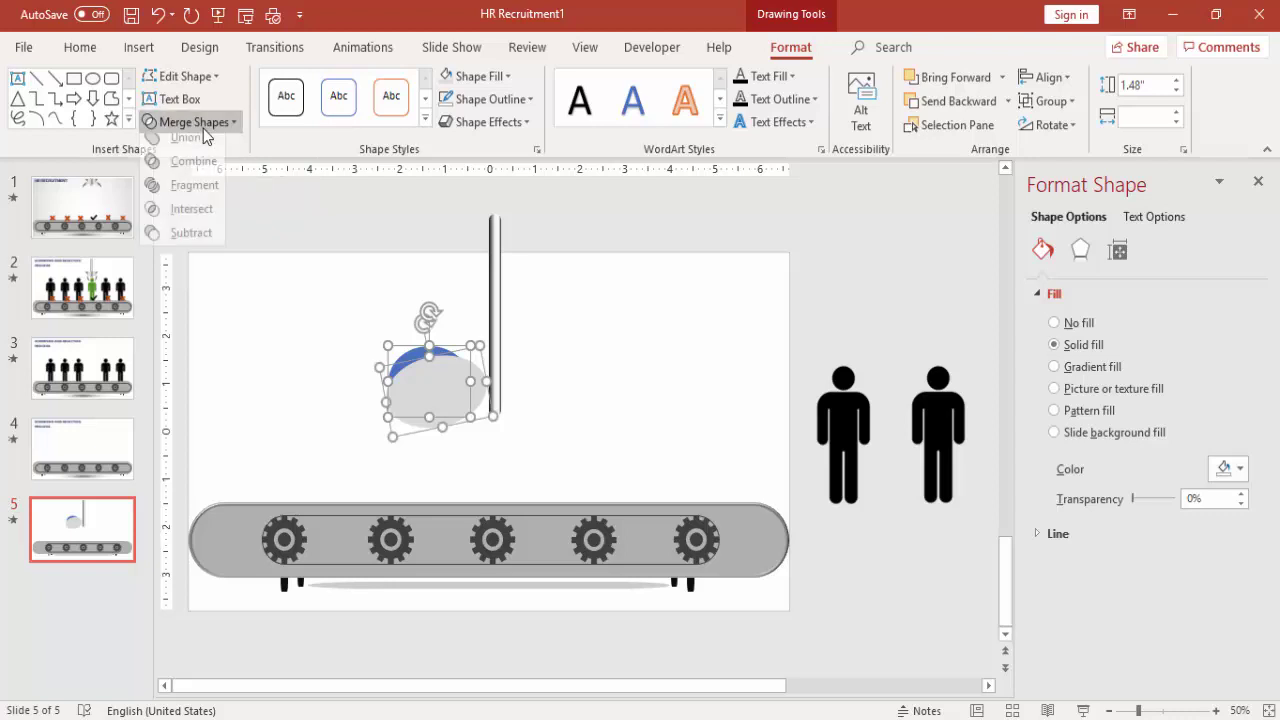
{"action": "left_click", "coordinate": [183, 243]}
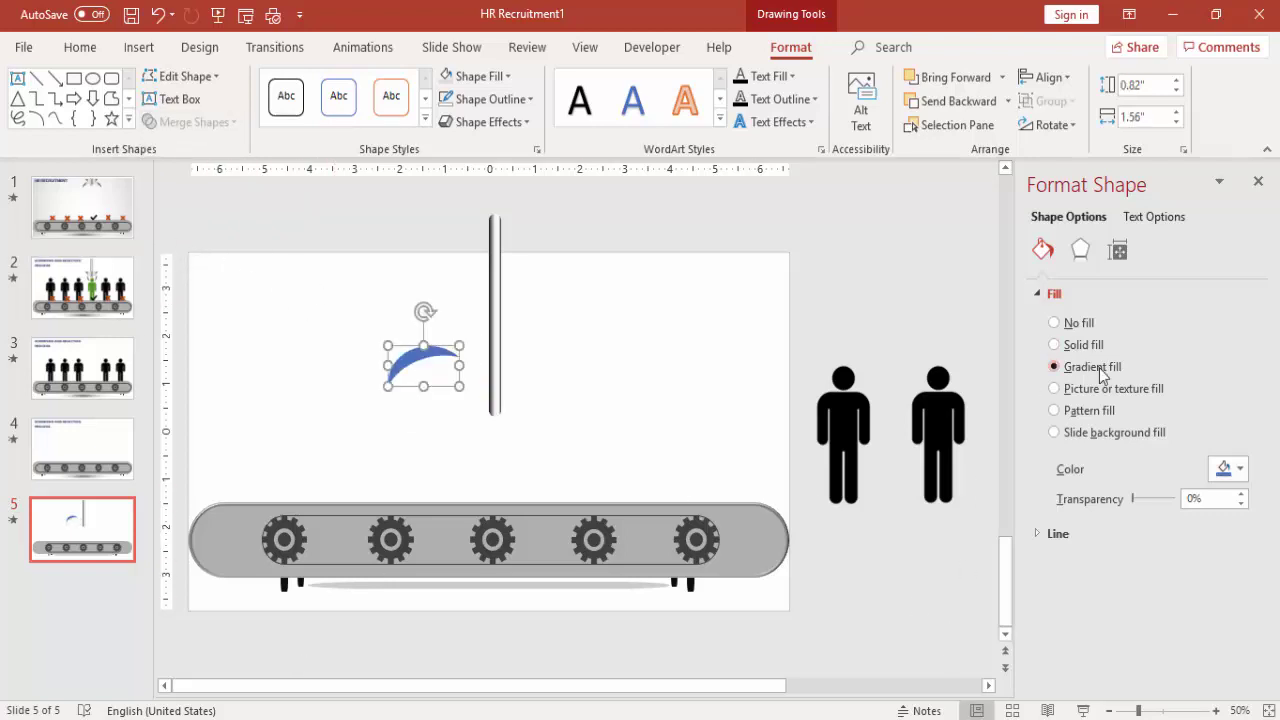
{"action": "left_click", "coordinate": [1160, 610]}
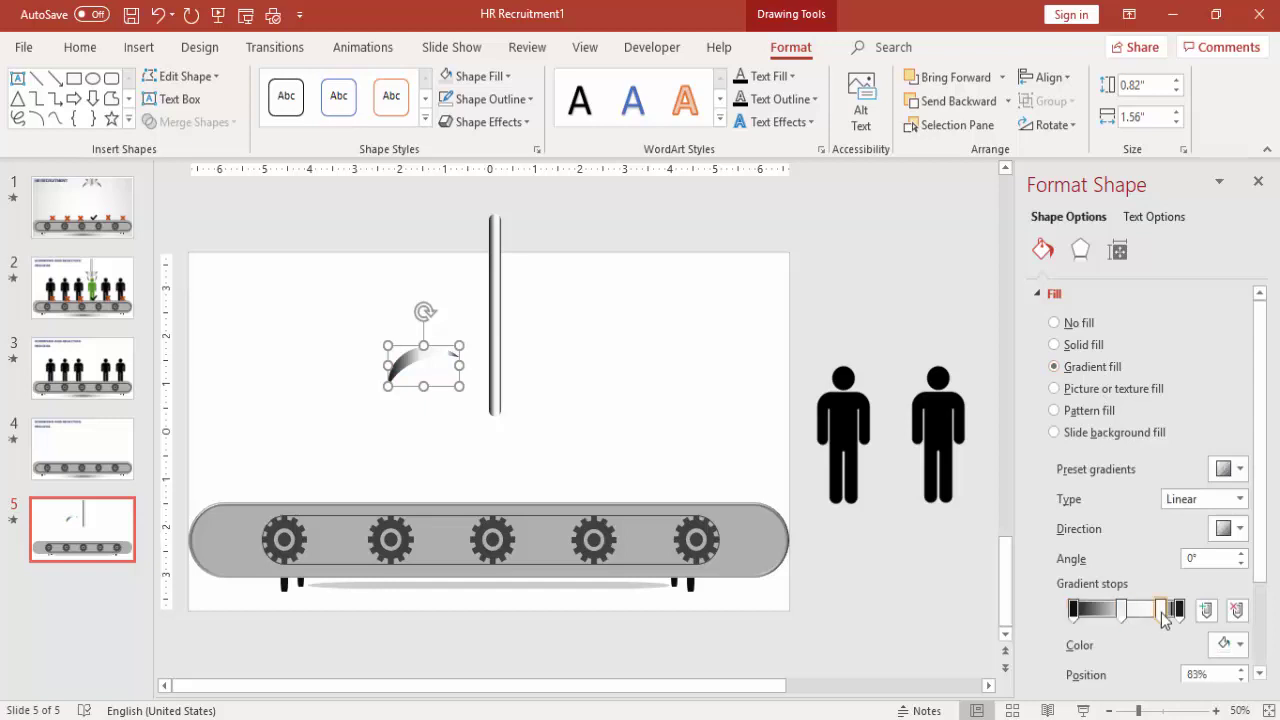
{"action": "left_click", "coordinate": [1230, 645]}
{"action": "left_click", "coordinate": [1126, 527]}
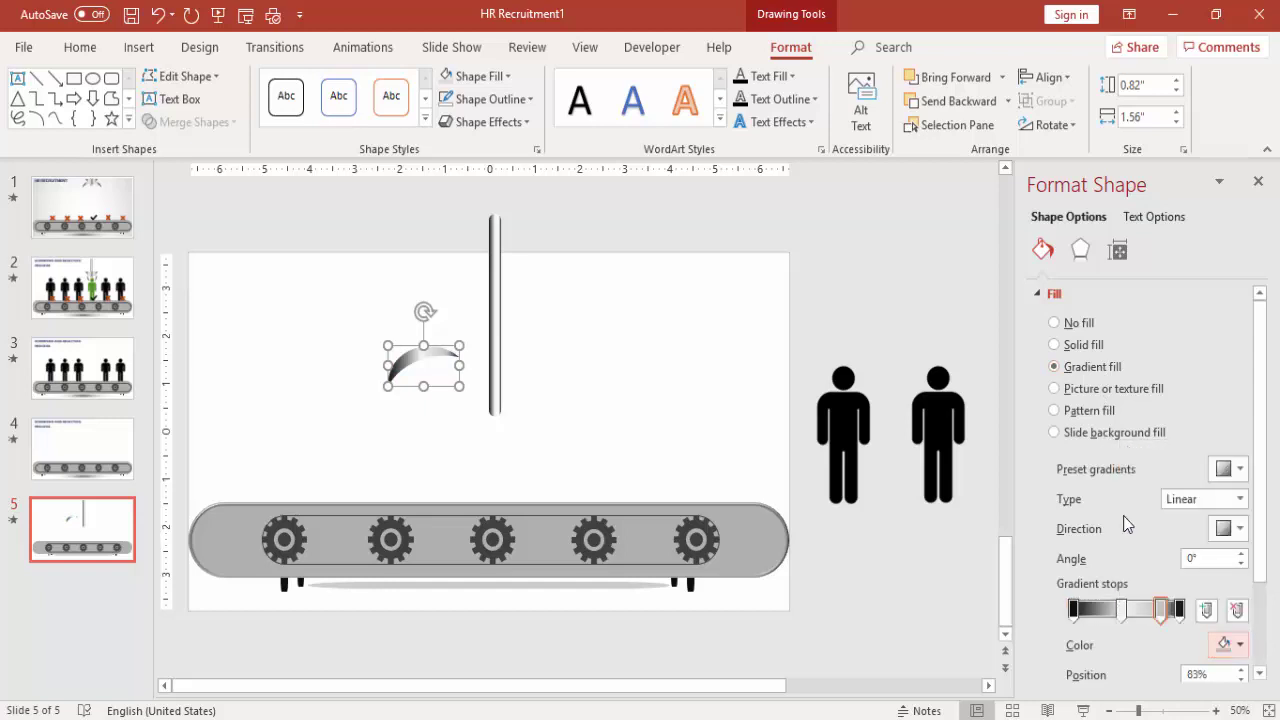
{"action": "left_click", "coordinate": [617, 223]}
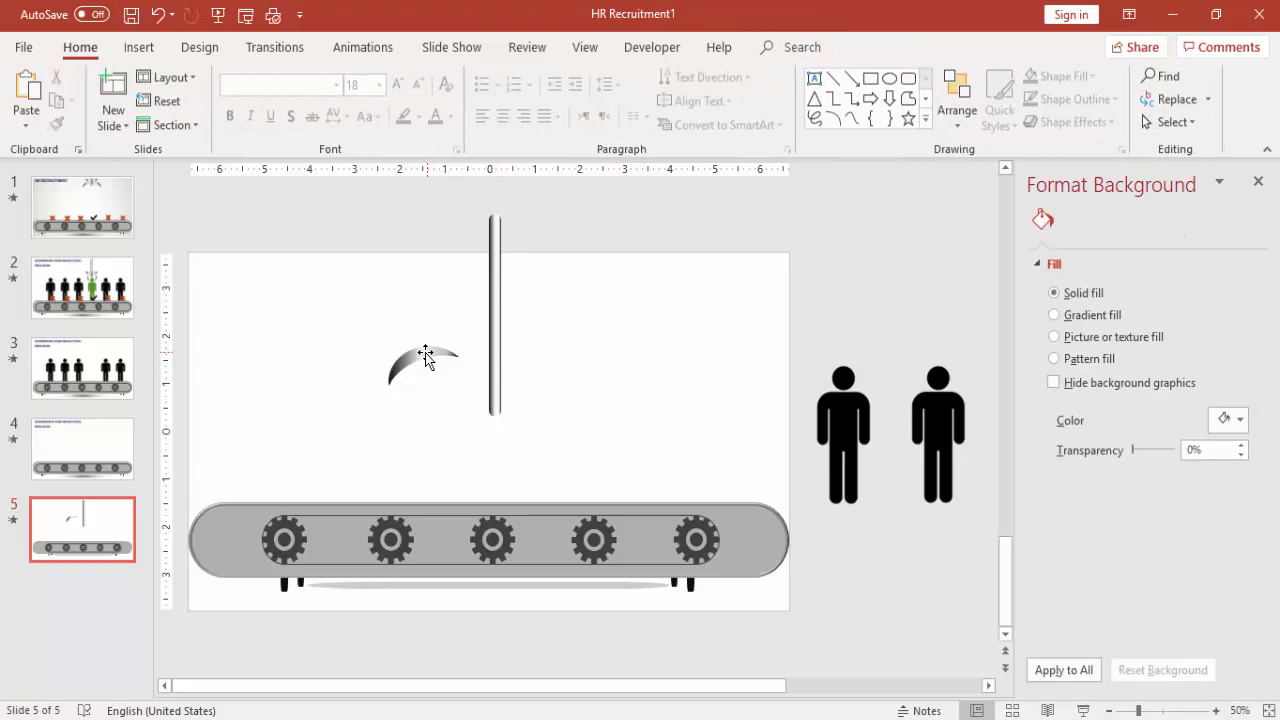
Place the crescent at the pole's base, with a horizontally flipped crescent on the right
{"action": "left_click", "coordinate": [420, 362]}
{"action": "left_click_drag", "start_coordinate": [420, 362], "coordinate": [544, 425]}
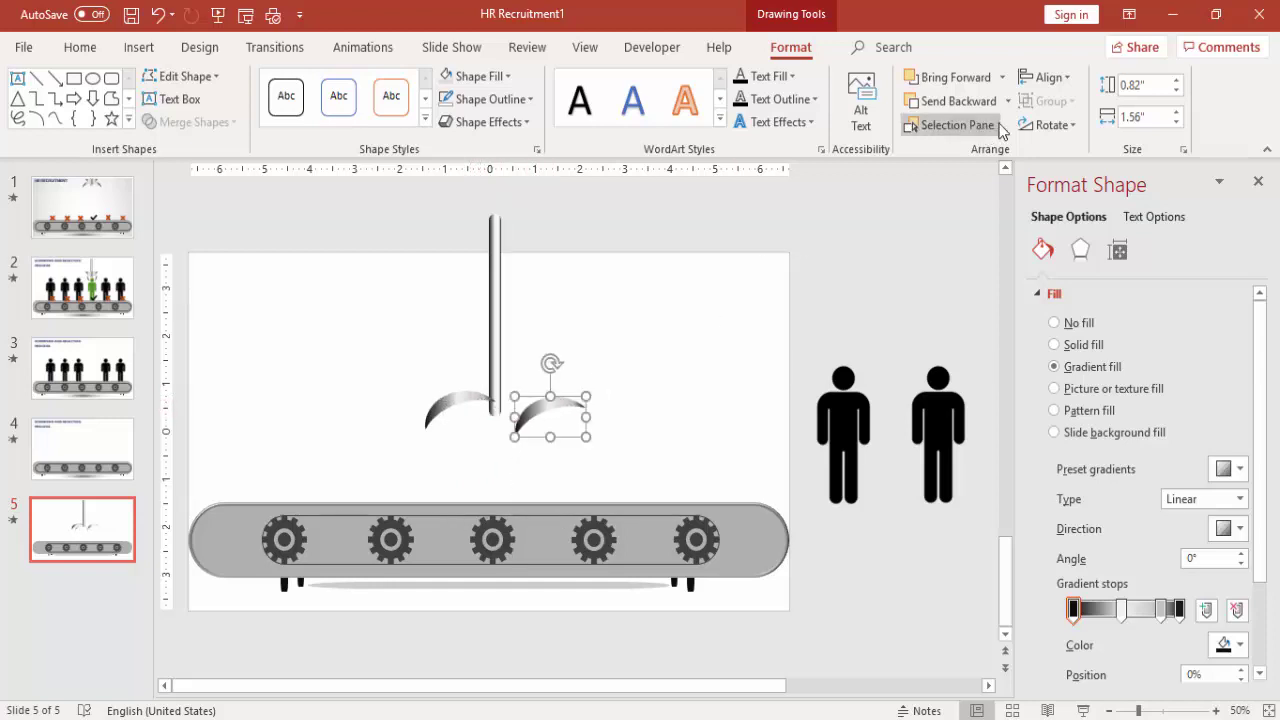
{"action": "left_click", "coordinate": [1050, 125]}
{"action": "left_click", "coordinate": [1075, 222]}
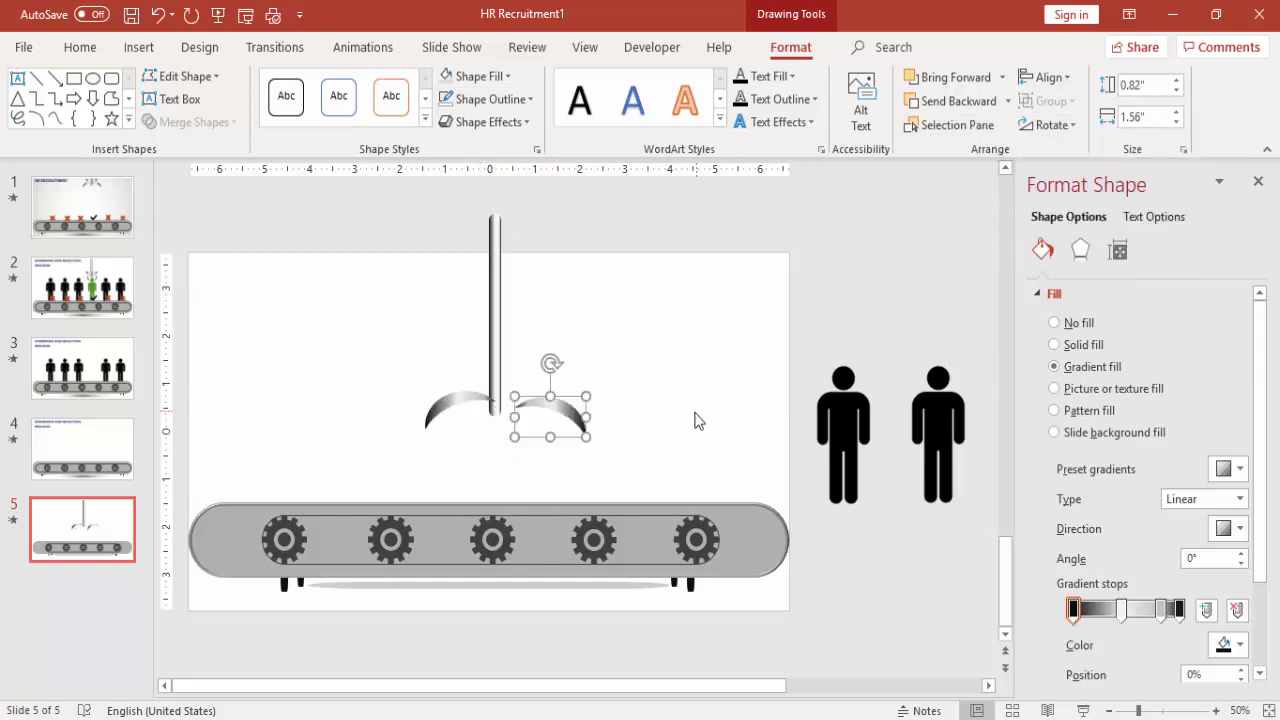
{"action": "left_click_drag", "start_coordinate": [557, 402], "coordinate": [536, 398]}
{"action": "left_click", "coordinate": [637, 350]}
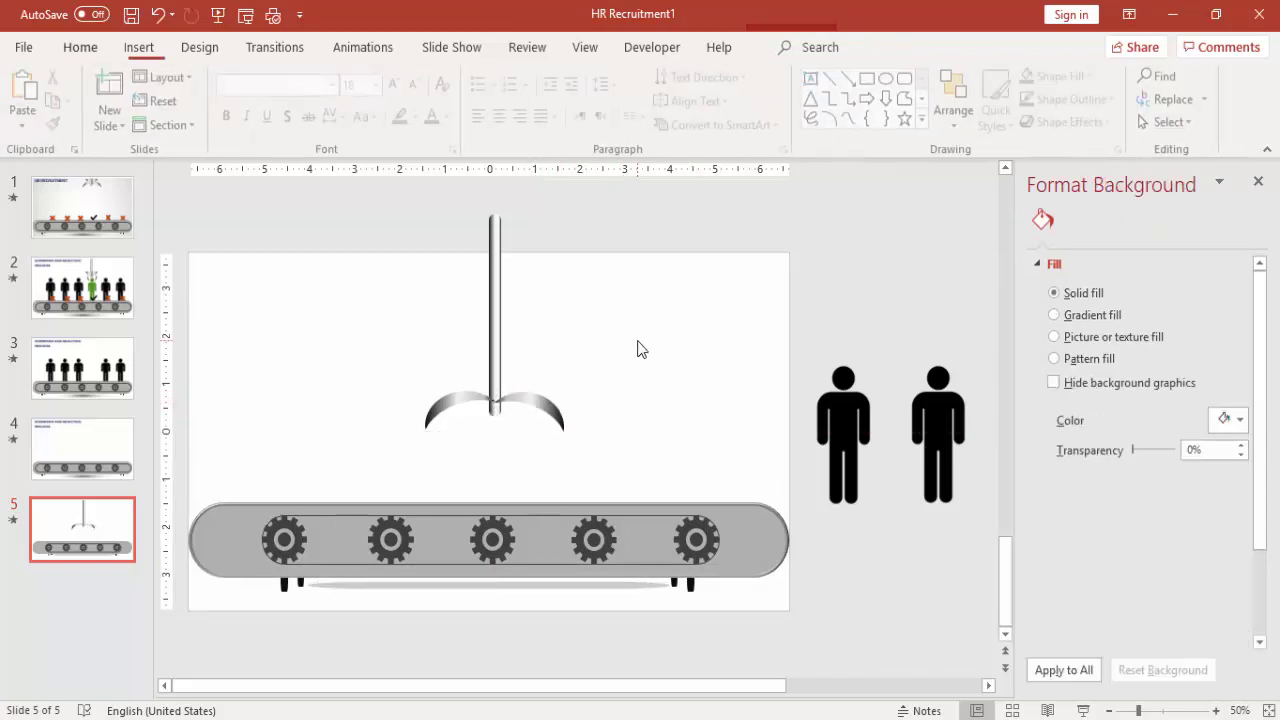
Draw a small outline-free rectangle beside the pole and reshape it into a trapezoid with Edit Points
{"action": "left_click", "coordinate": [139, 47]}
{"action": "left_click", "coordinate": [299, 100]}
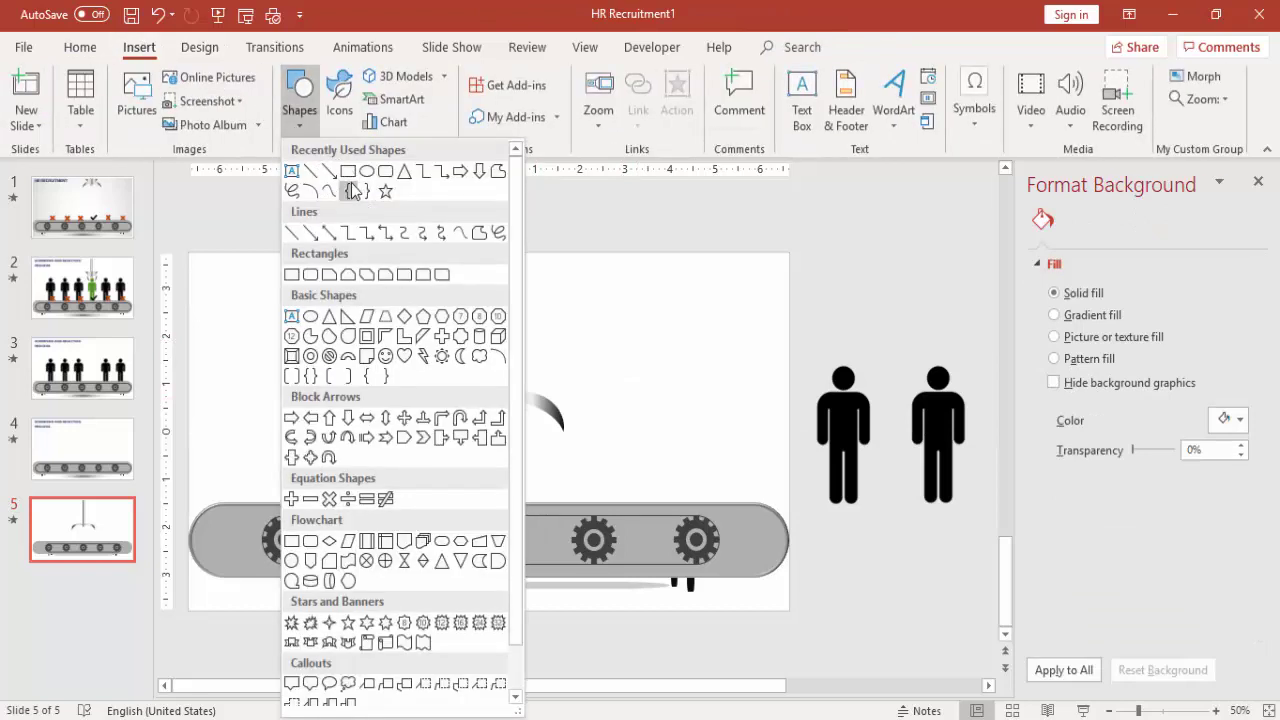
{"action": "left_click", "coordinate": [348, 172]}
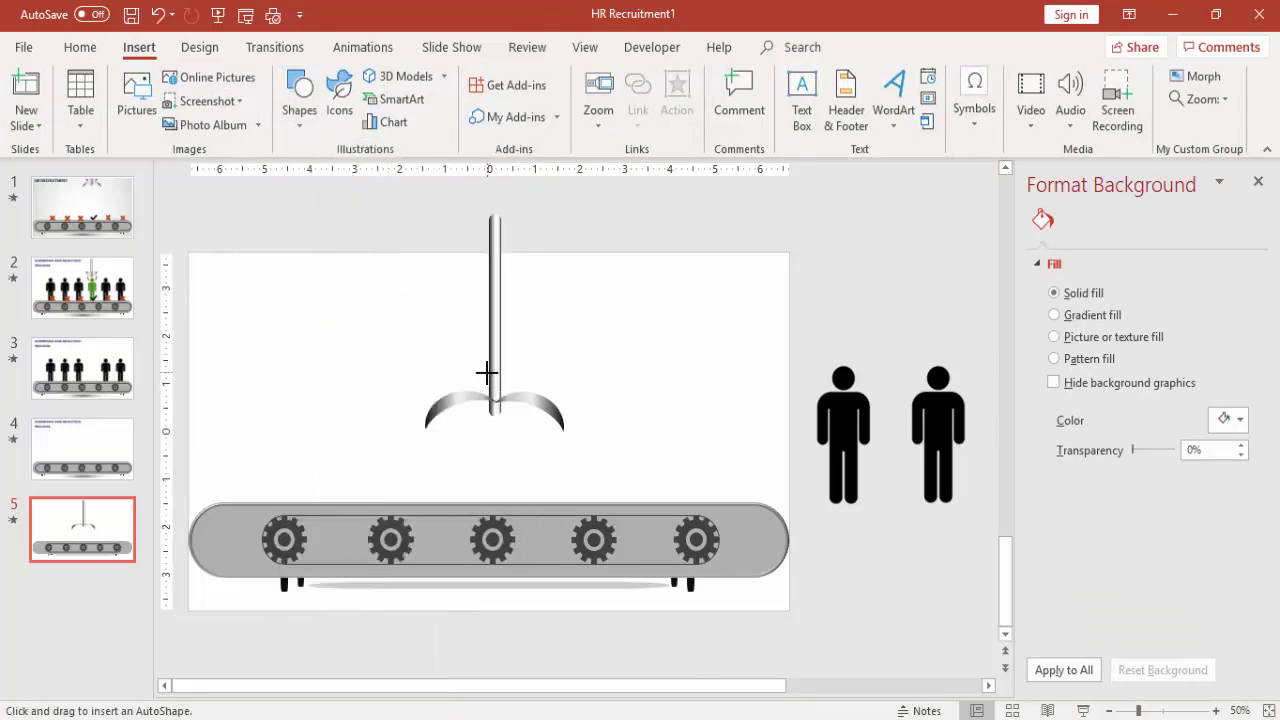
{"action": "mouse_move", "coordinate": [486, 372]}
{"action": "left_mouse_down"}
{"action": "mouse_move", "coordinate": [462, 418]}
{"action": "mouse_move", "coordinate": [477, 410]}
{"action": "left_mouse_up"}
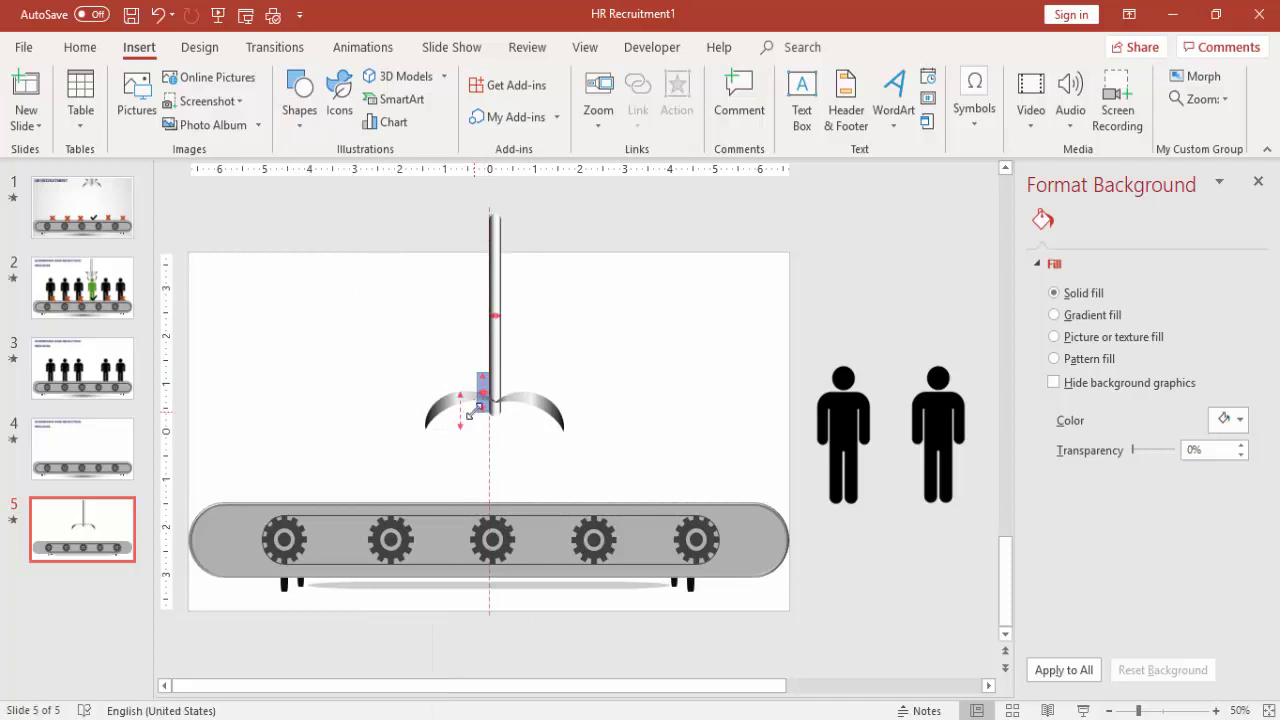
{"action": "left_click", "coordinate": [485, 99]}
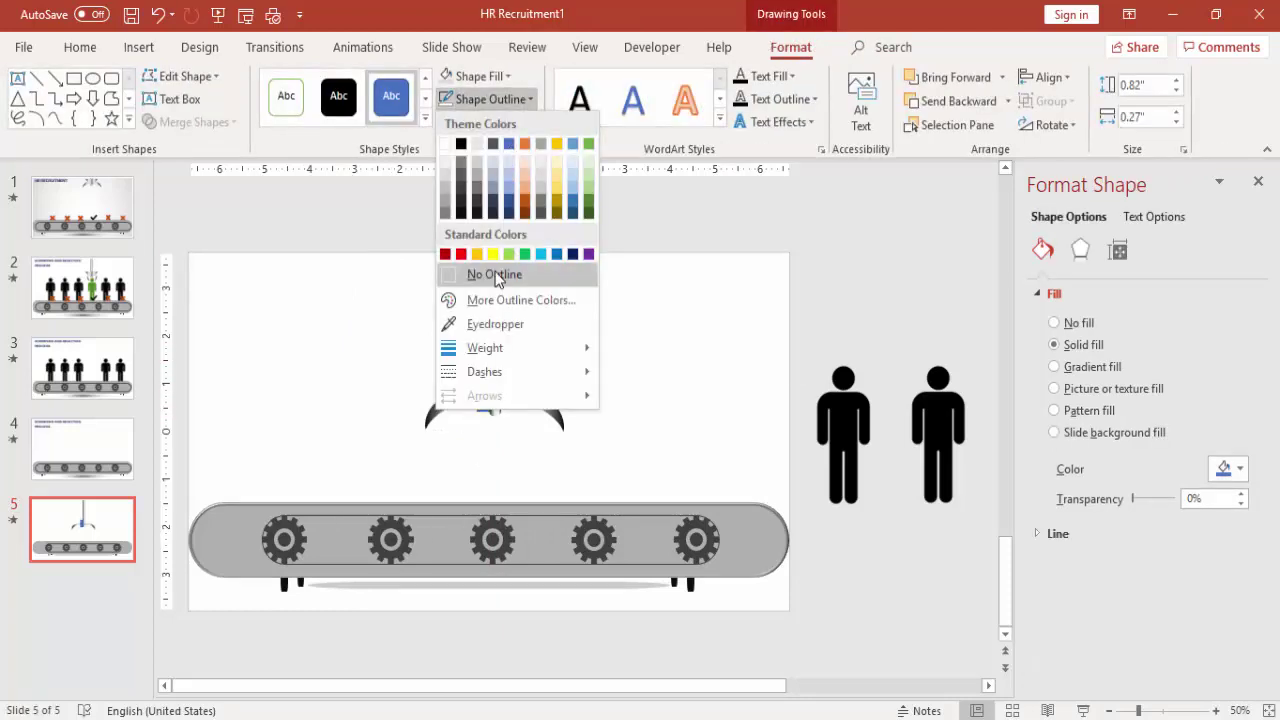
{"action": "left_click", "coordinate": [495, 274]}
{"action": "right_click", "coordinate": [484, 376]}
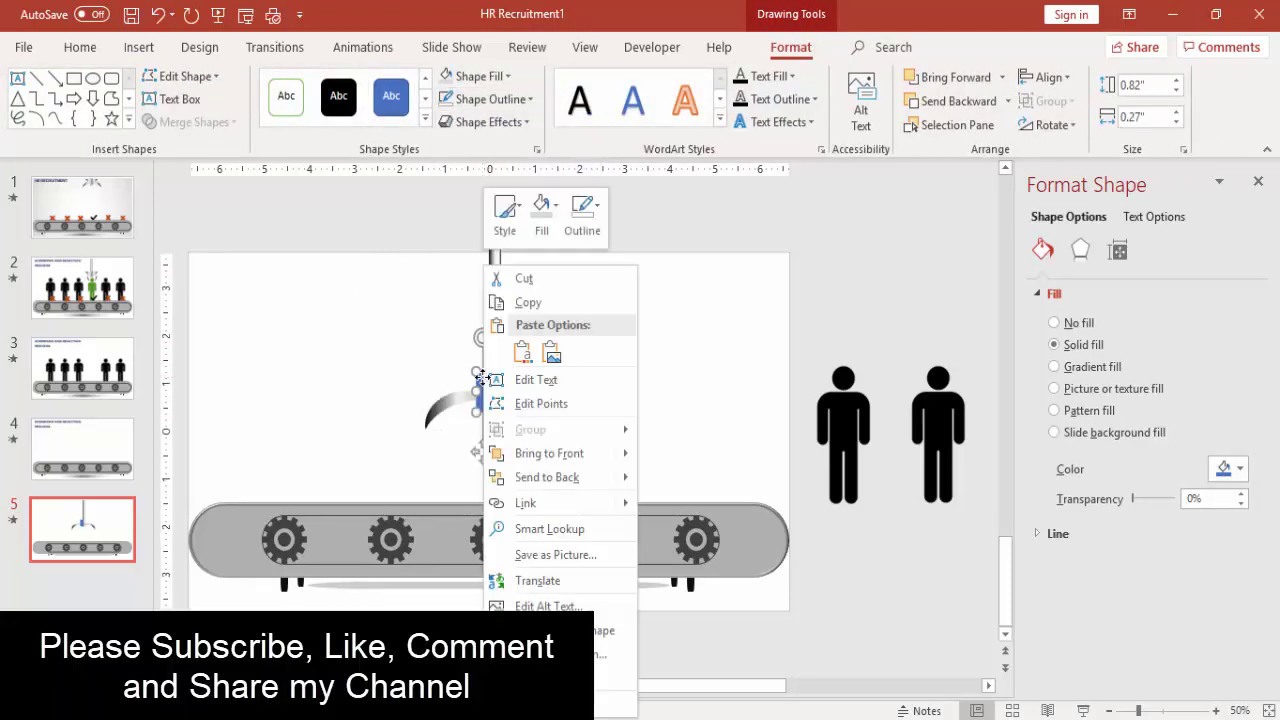
{"action": "left_click", "coordinate": [541, 403]}
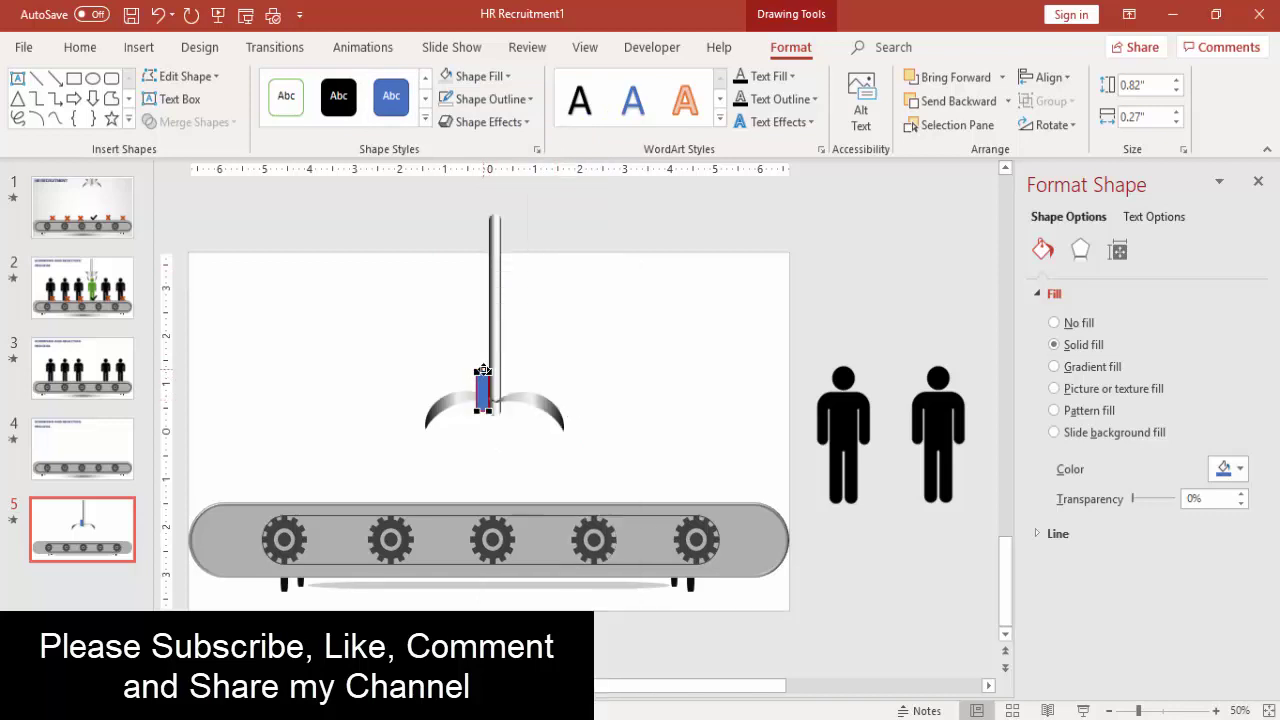
{"action": "left_click_drag", "start_coordinate": [483, 370], "coordinate": [467, 373]}
{"action": "left_click", "coordinate": [585, 270]}
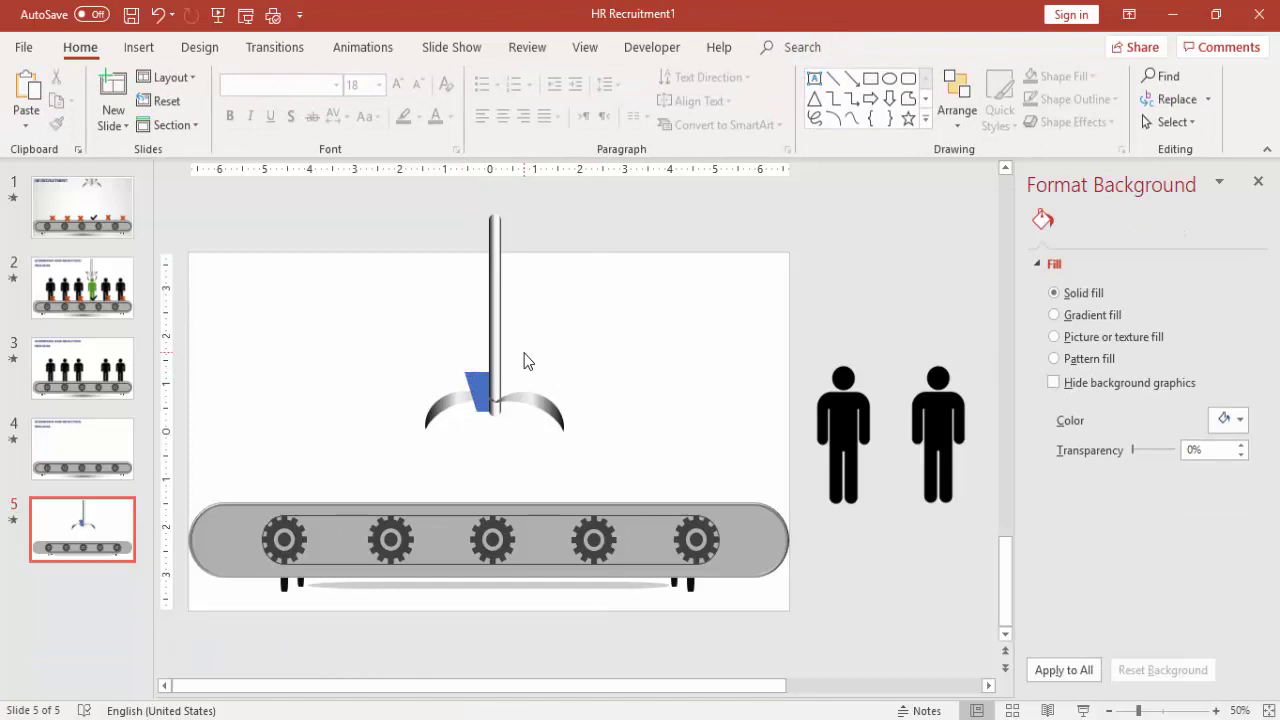
Give the trapezoid a gradient fill, removing the 46% stop and moving the light stop to 46%
{"action": "left_click", "coordinate": [478, 388]}
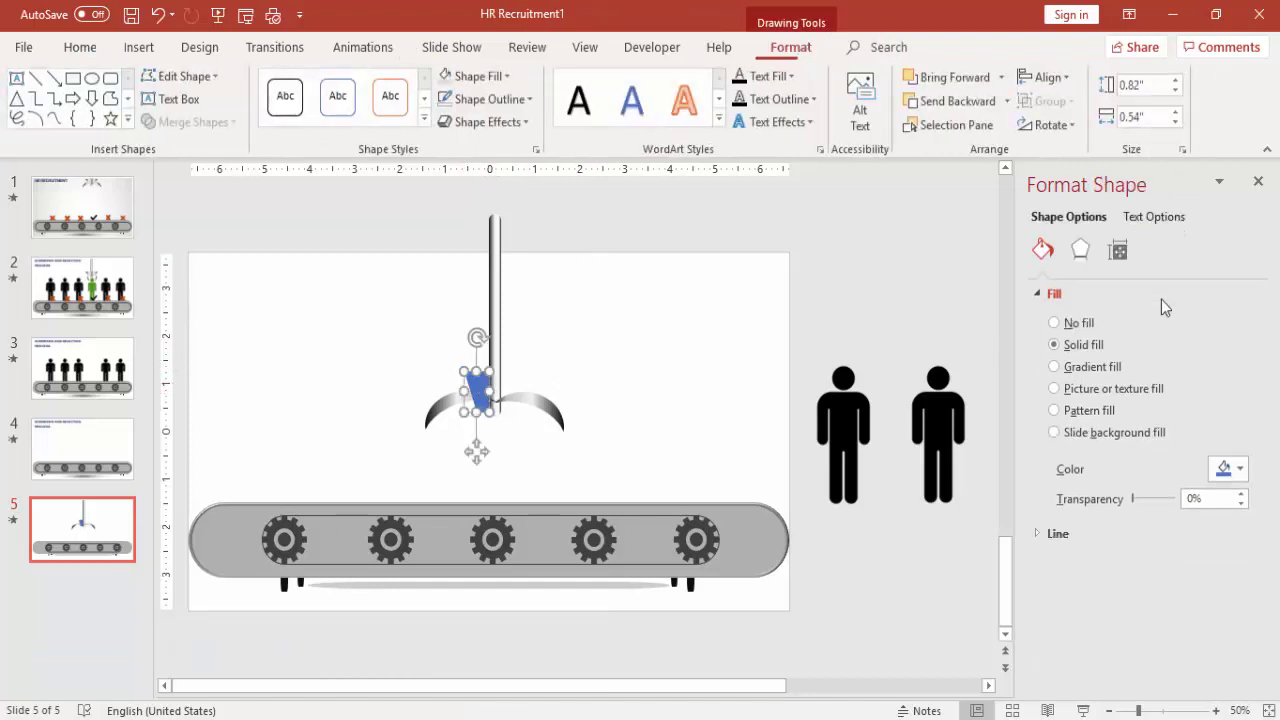
{"action": "left_click", "coordinate": [1090, 367]}
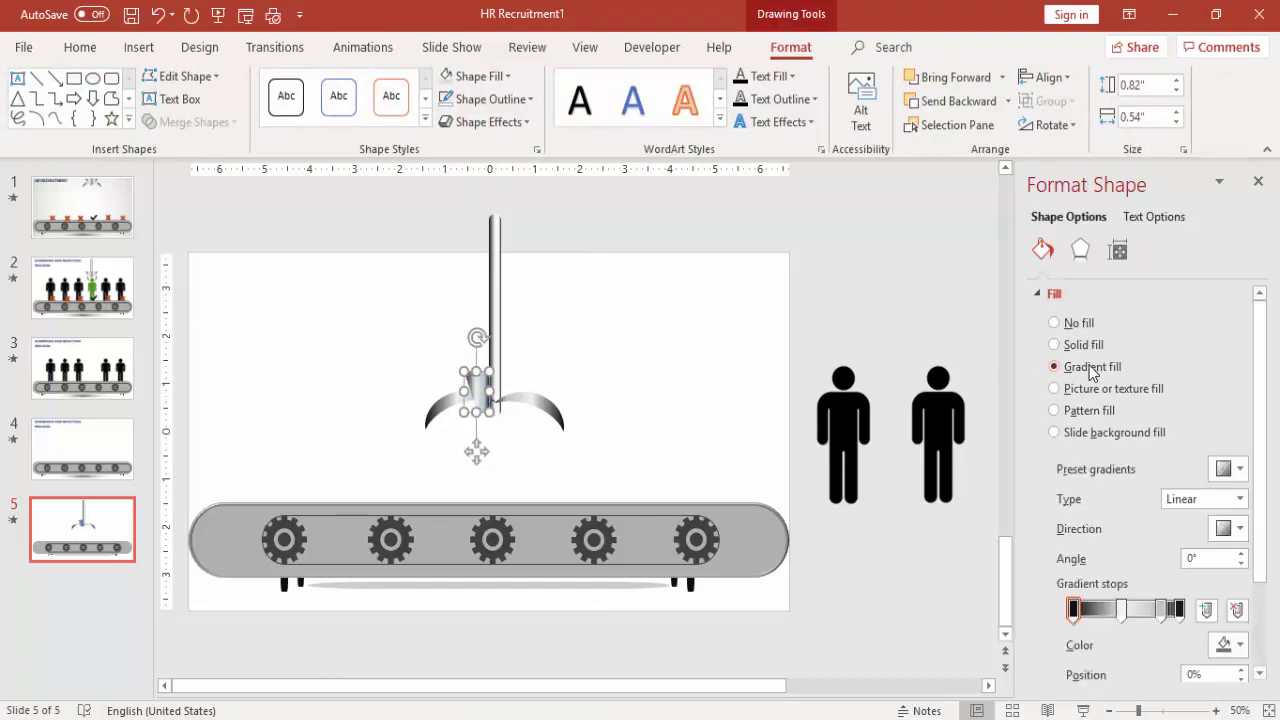
{"action": "left_click", "coordinate": [1121, 610]}
{"action": "left_click", "coordinate": [1228, 645]}
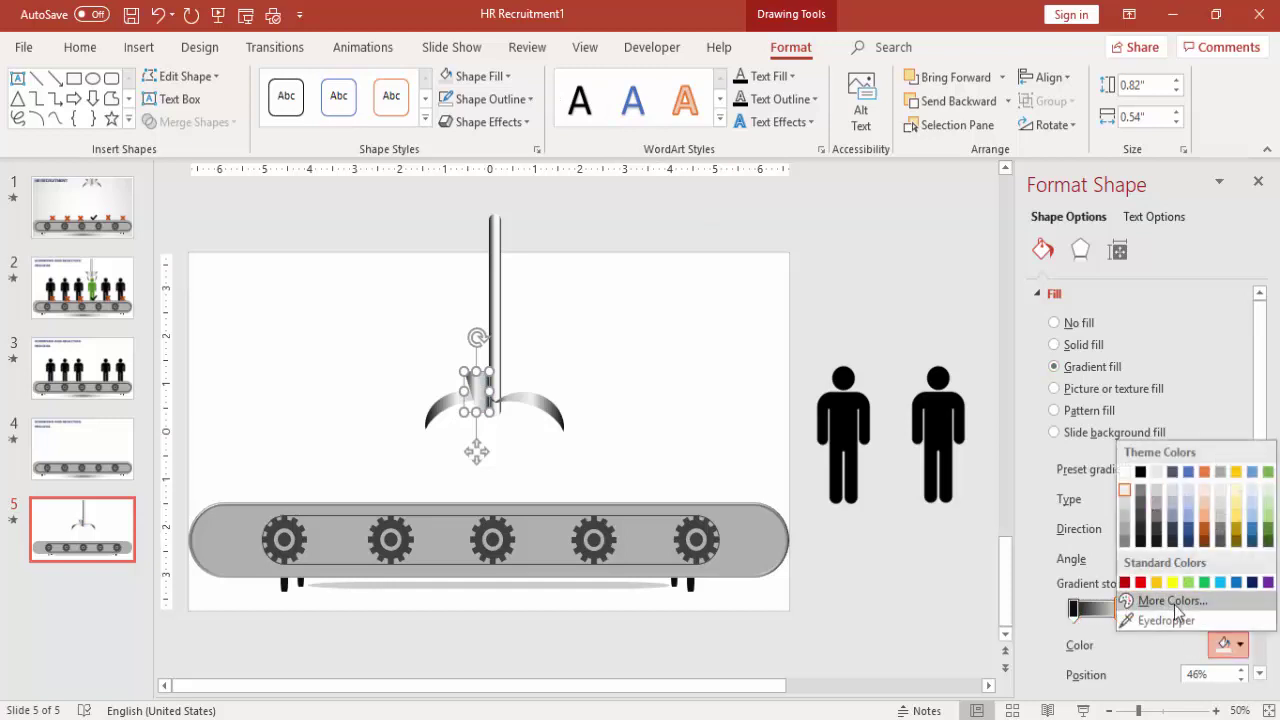
{"action": "left_click", "coordinate": [1160, 658]}
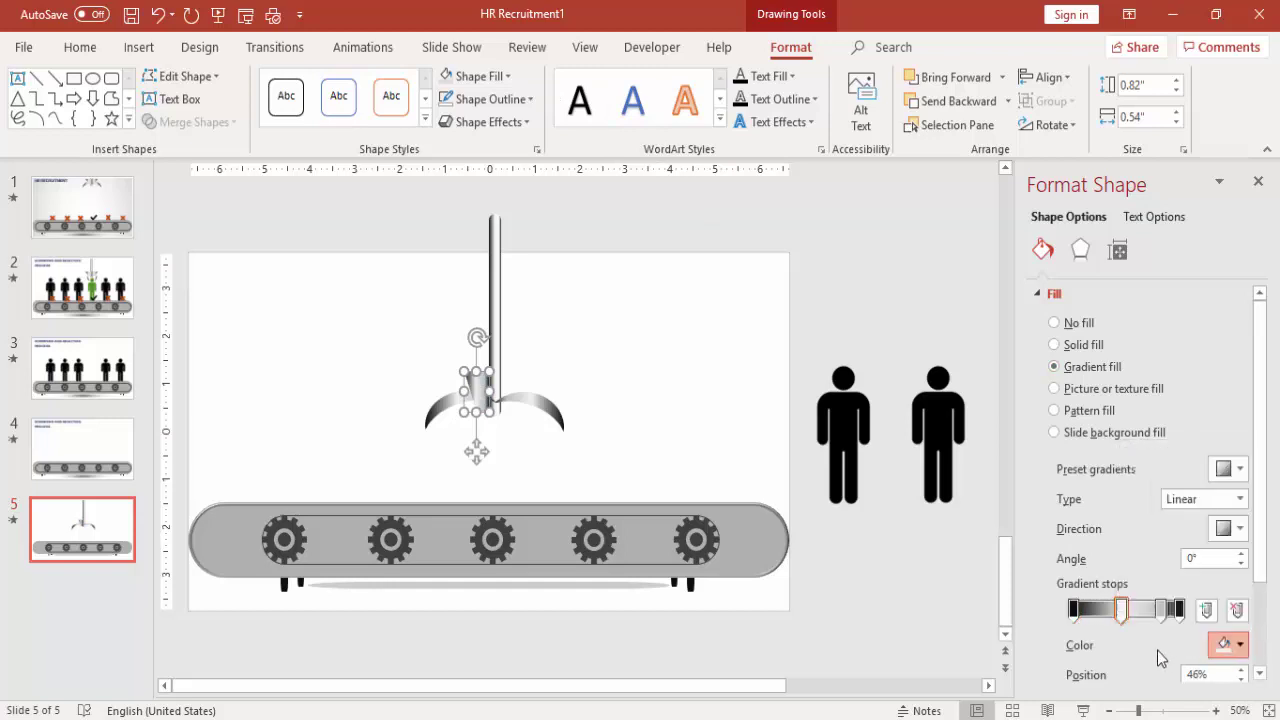
{"action": "left_click", "coordinate": [1237, 616]}
{"action": "left_click_drag", "start_coordinate": [1158, 610], "coordinate": [1121, 611]}
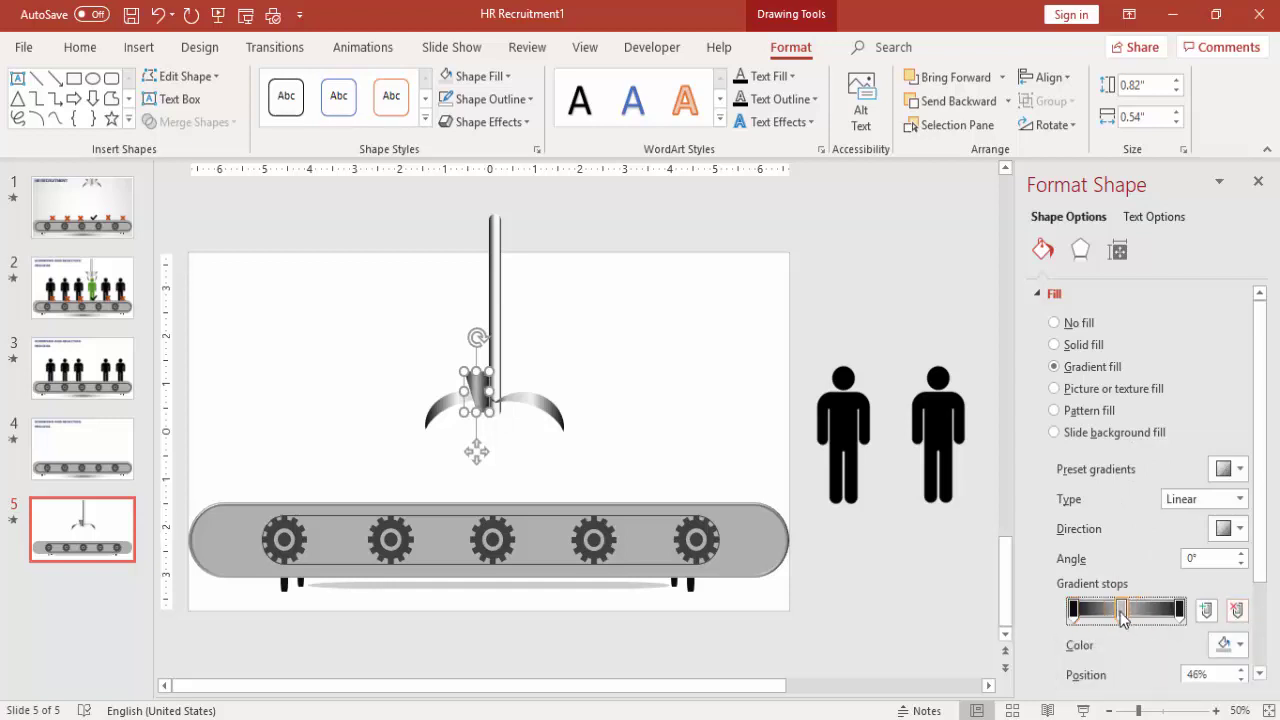
{"action": "left_click", "coordinate": [887, 302]}
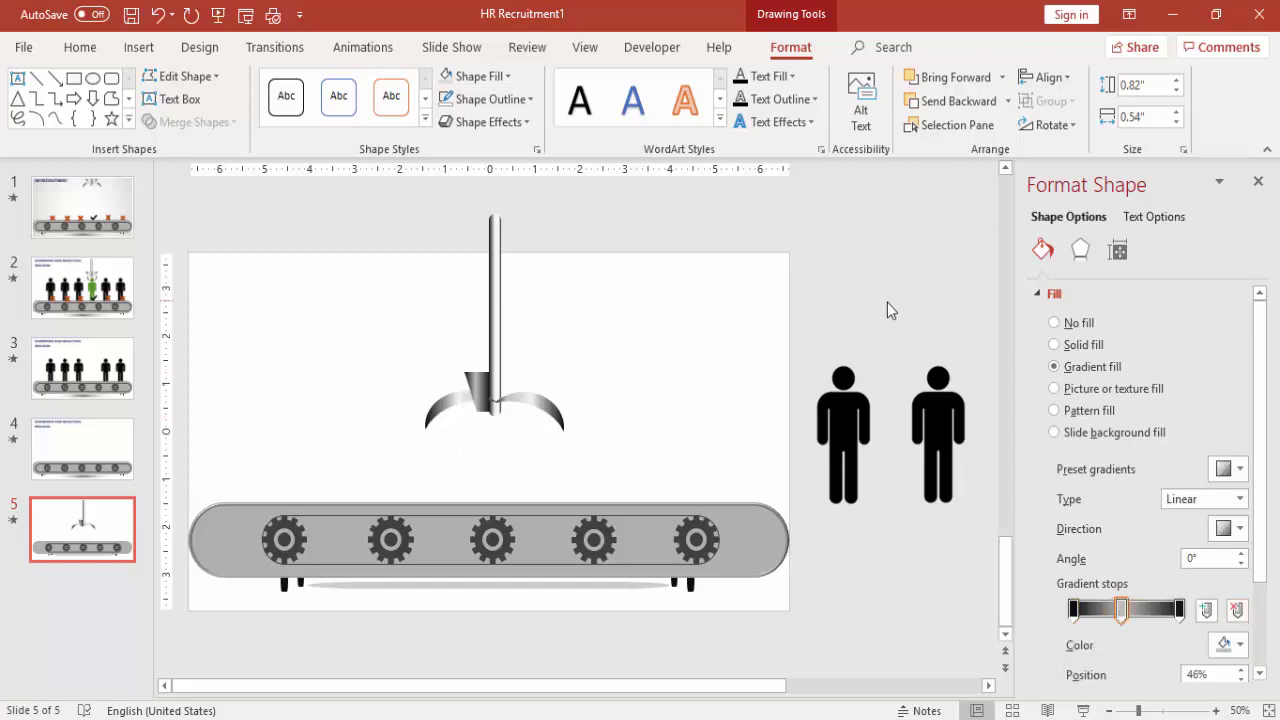
Copy the trapezoid to the right of the pole and flip the copy horizontally against it
{"action": "left_click", "coordinate": [483, 386]}
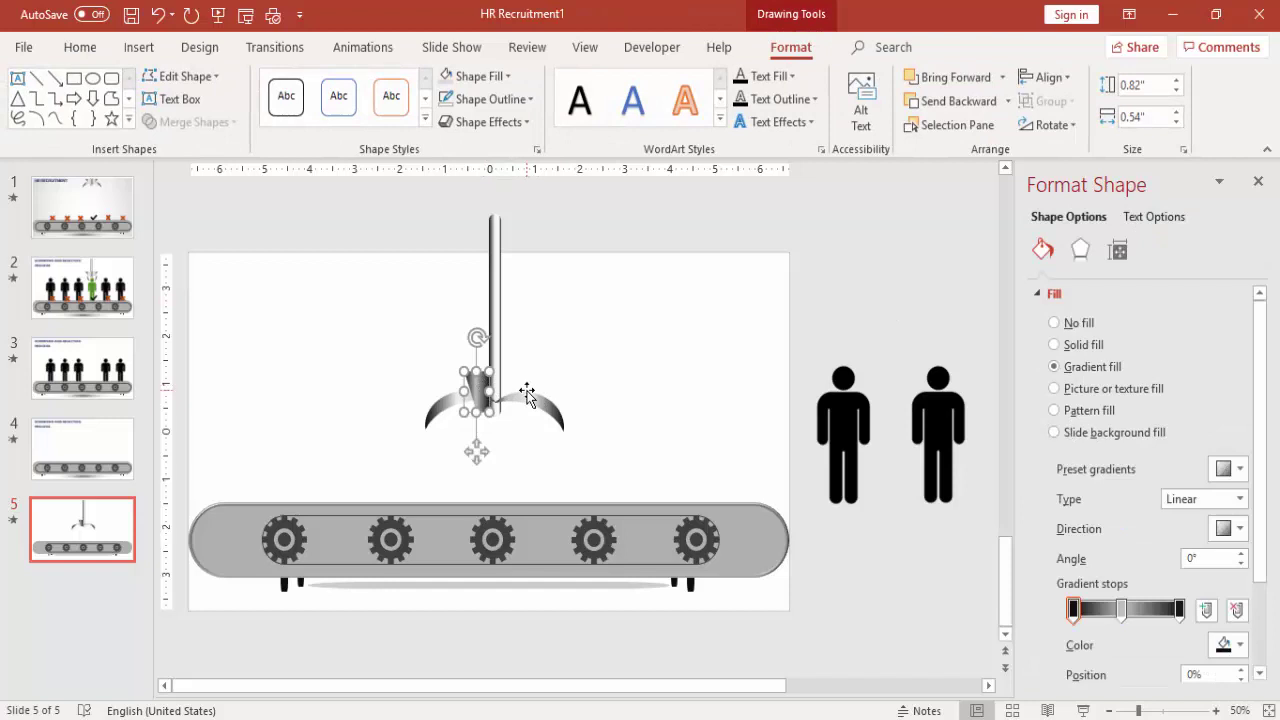
{"action": "left_click_drag", "start_coordinate": [477, 390], "coordinate": [522, 390]}
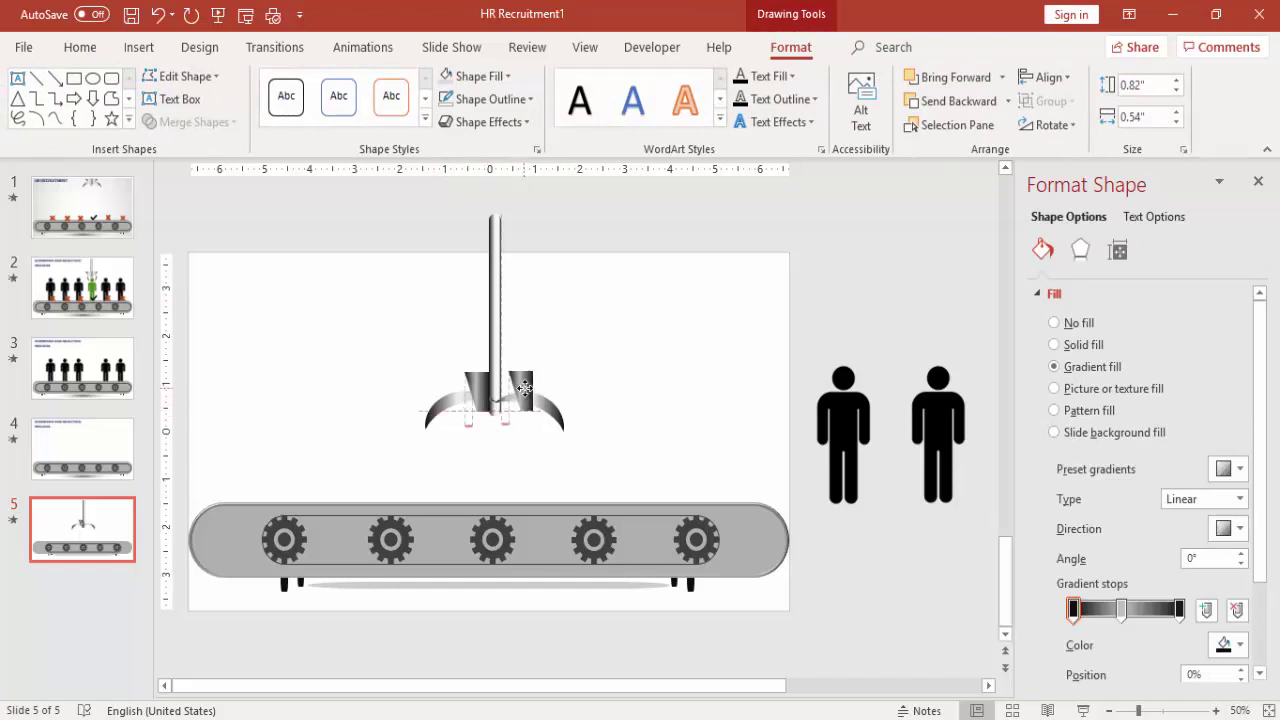
{"action": "left_click", "coordinate": [1050, 125]}
{"action": "left_click", "coordinate": [1083, 220]}
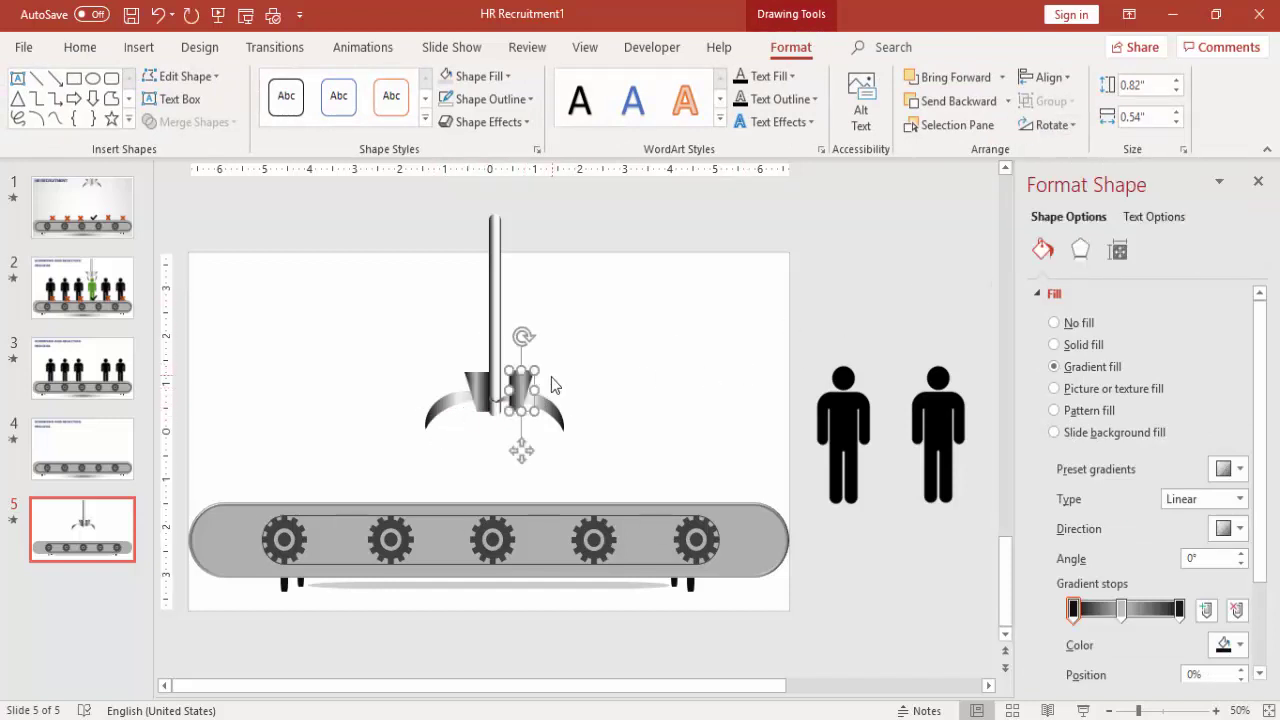
{"action": "left_click_drag", "start_coordinate": [523, 384], "coordinate": [511, 389]}
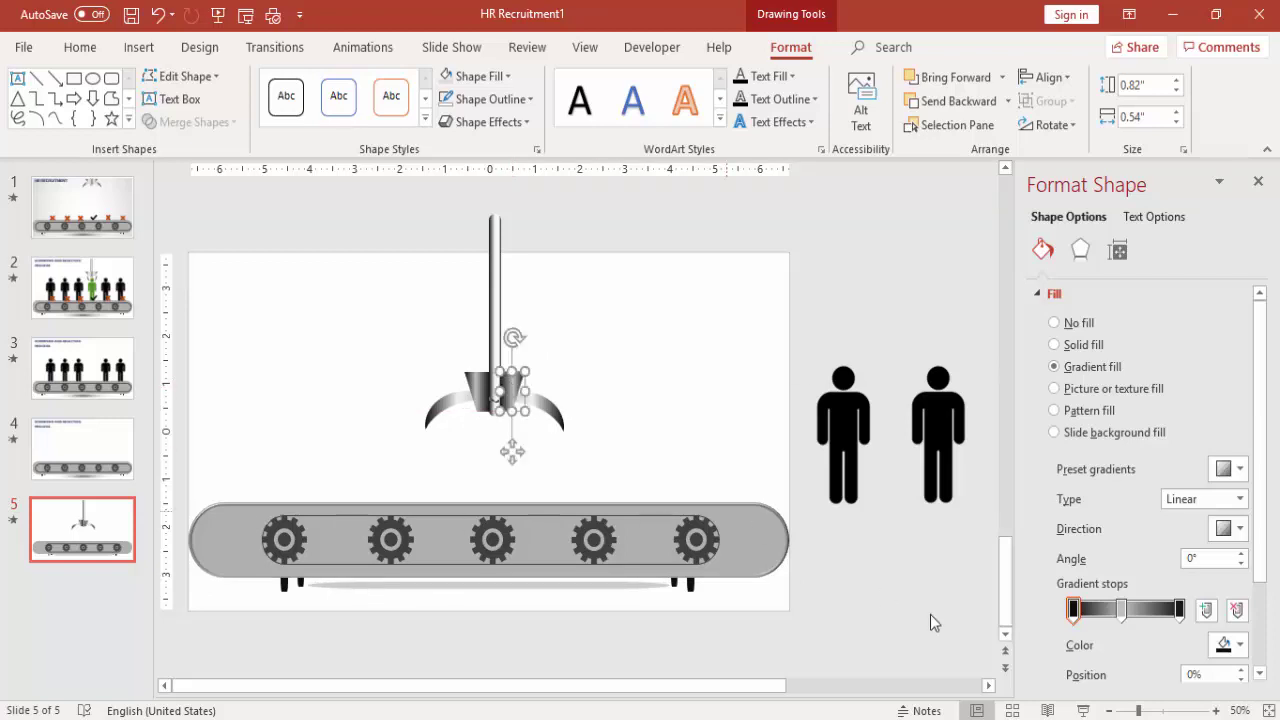
Align the left trapezoid against the pole and send both crescent arms to the back
{"action": "left_click", "coordinate": [1165, 709]}
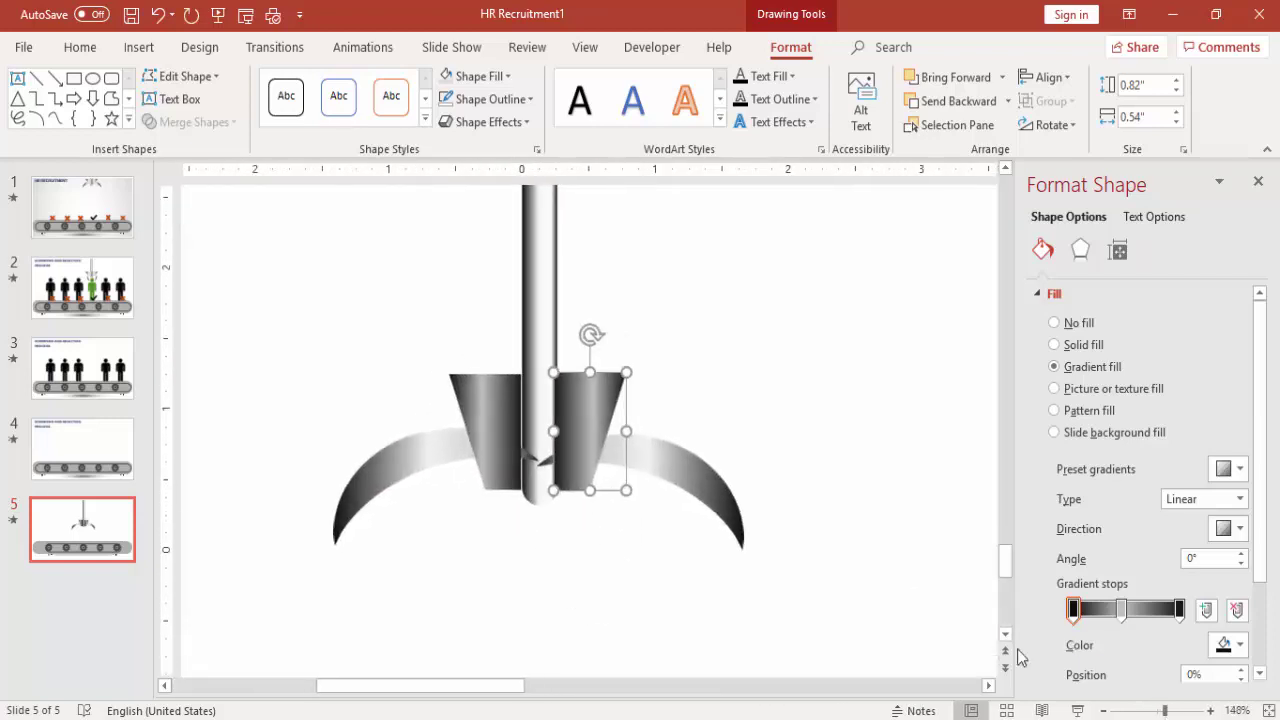
{"action": "left_click_drag", "start_coordinate": [488, 424], "coordinate": [493, 424]}
{"action": "left_click", "coordinate": [504, 454]}
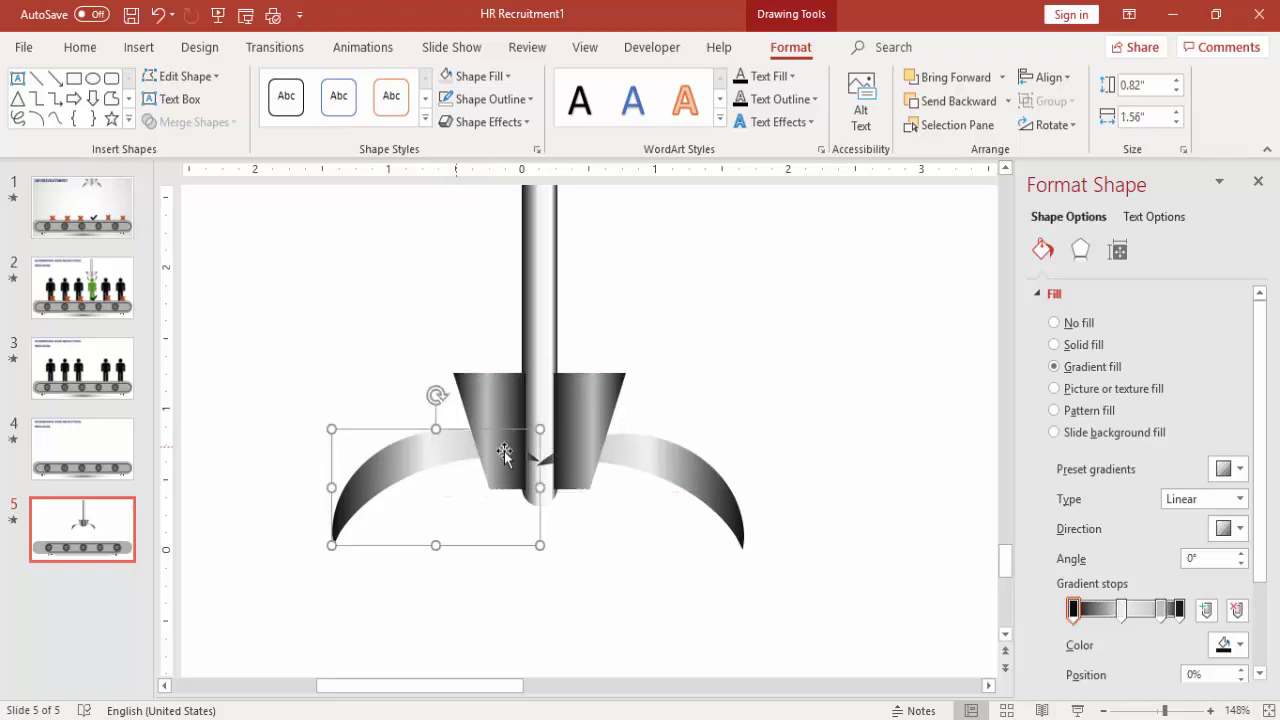
{"action": "left_click", "coordinate": [651, 470], "text": "shift"}
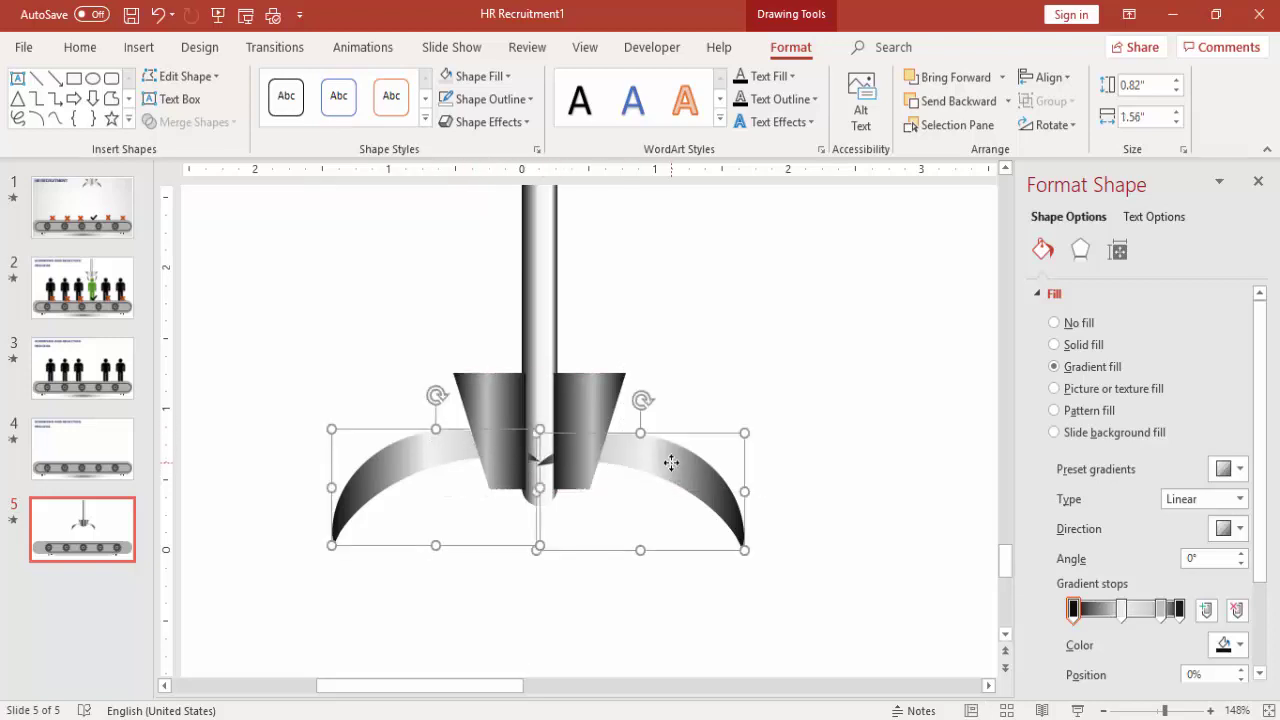
{"action": "left_click", "coordinate": [1008, 101]}
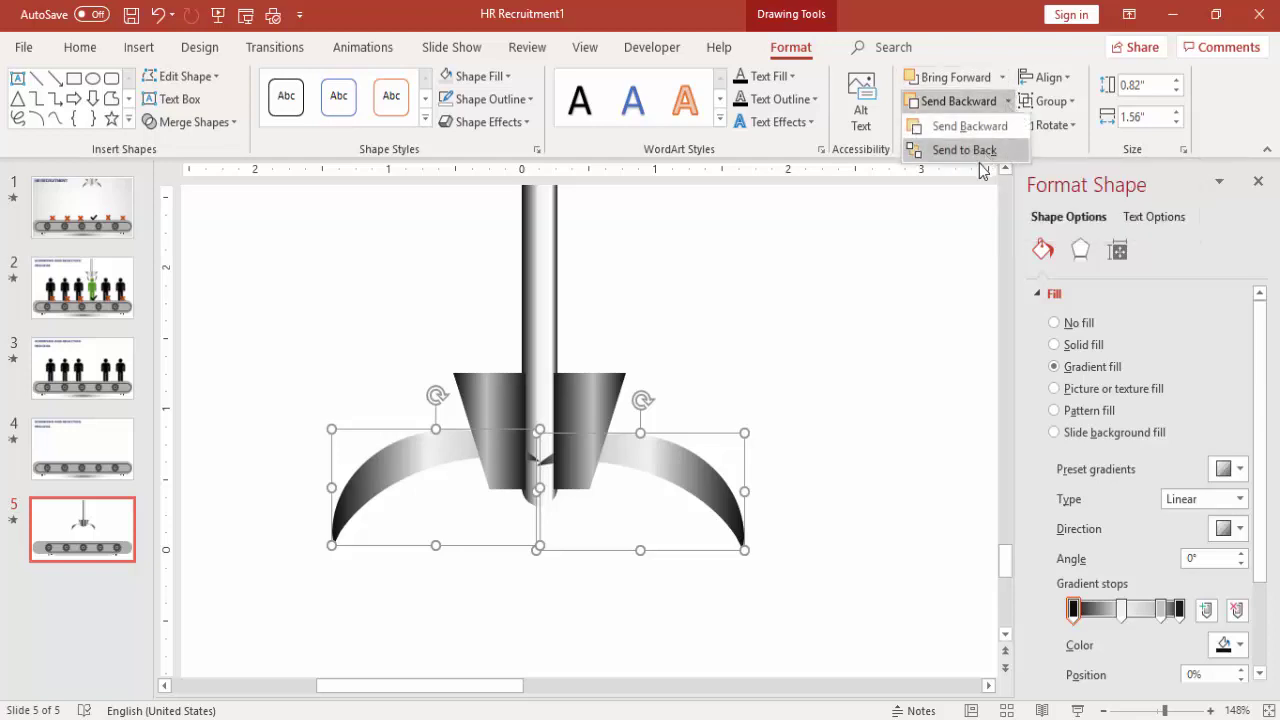
{"action": "left_click", "coordinate": [966, 150]}
{"action": "left_click", "coordinate": [834, 343]}
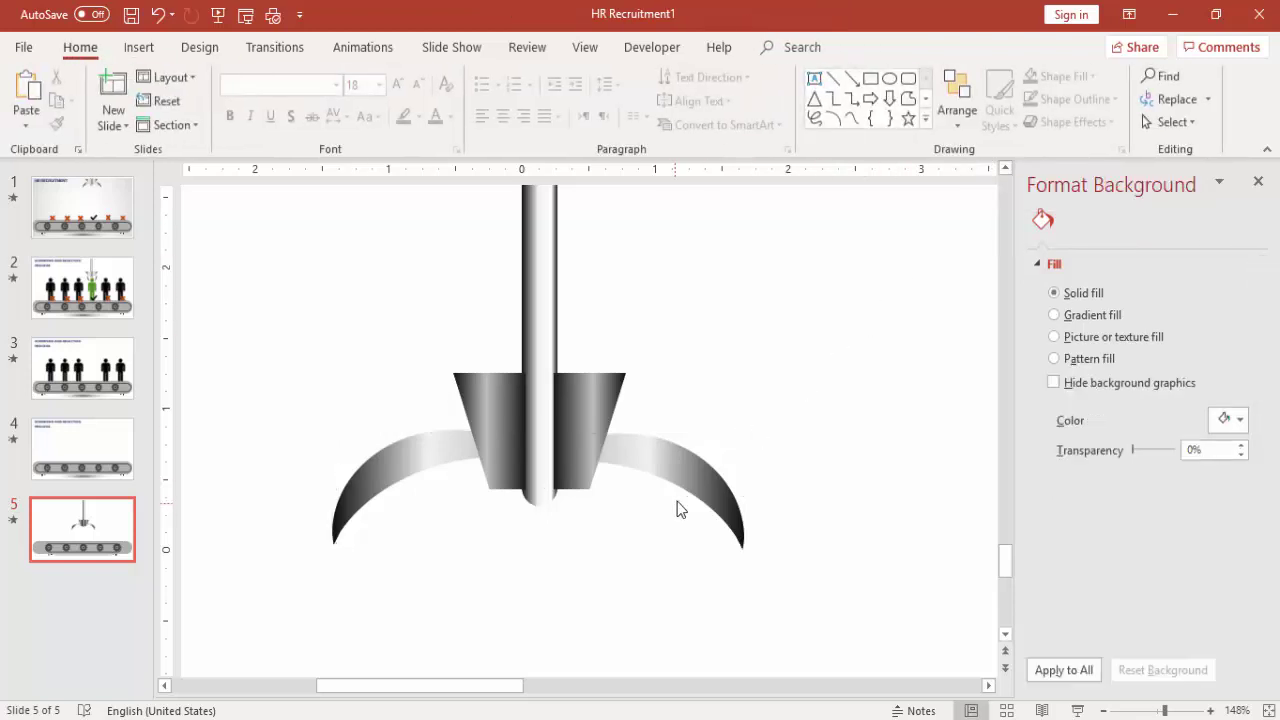
Shrink the right and left crescent arms toward the pole by their corner handles
{"action": "left_click", "coordinate": [677, 472]}
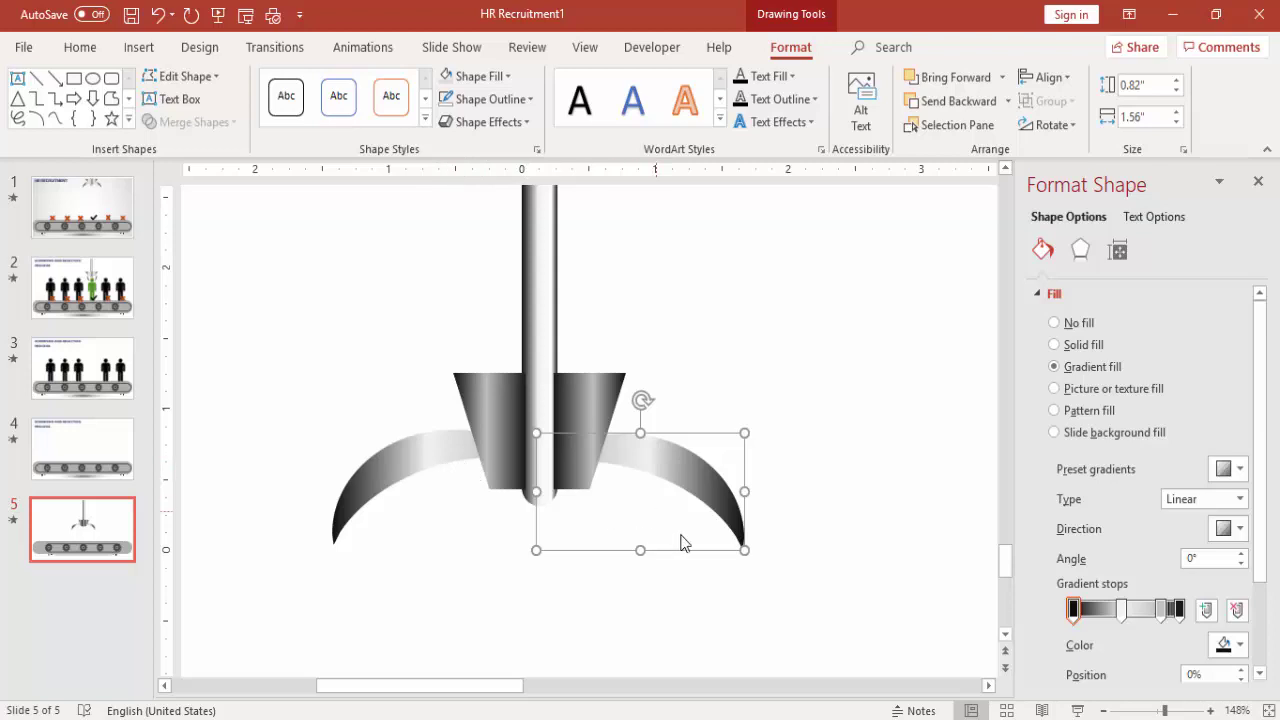
{"action": "left_click_drag", "start_coordinate": [743, 550], "coordinate": [653, 522]}
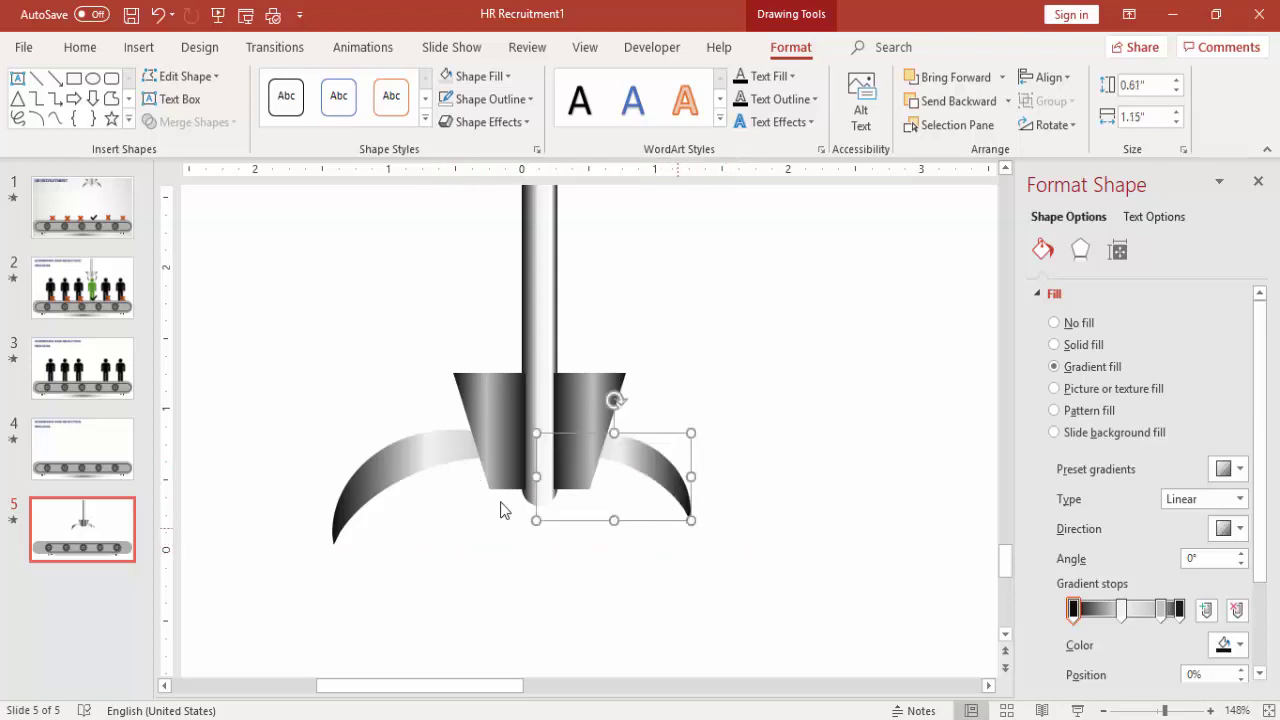
{"action": "left_click", "coordinate": [415, 462]}
{"action": "left_click_drag", "start_coordinate": [331, 545], "coordinate": [392, 520]}
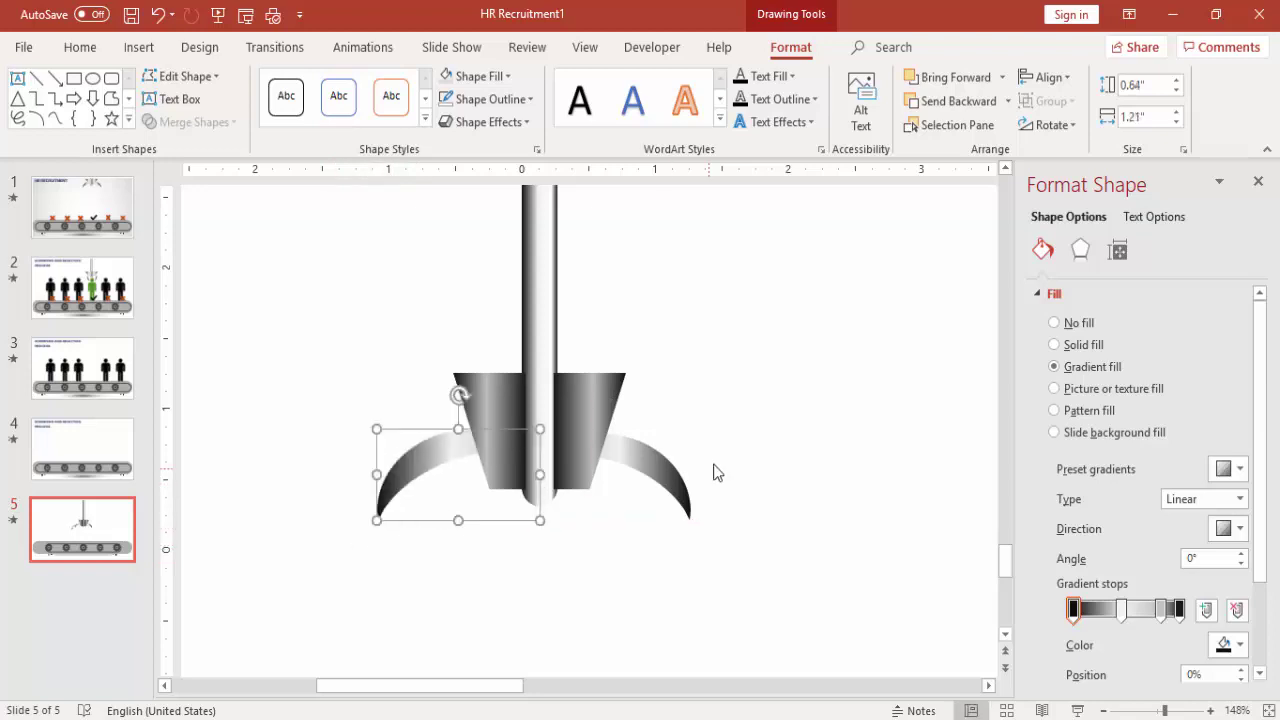
{"action": "left_click", "coordinate": [735, 430]}
Select the whole robotic arm and nudge it up, then down, to hang above the belt
{"action": "left_click", "coordinate": [1104, 710]}
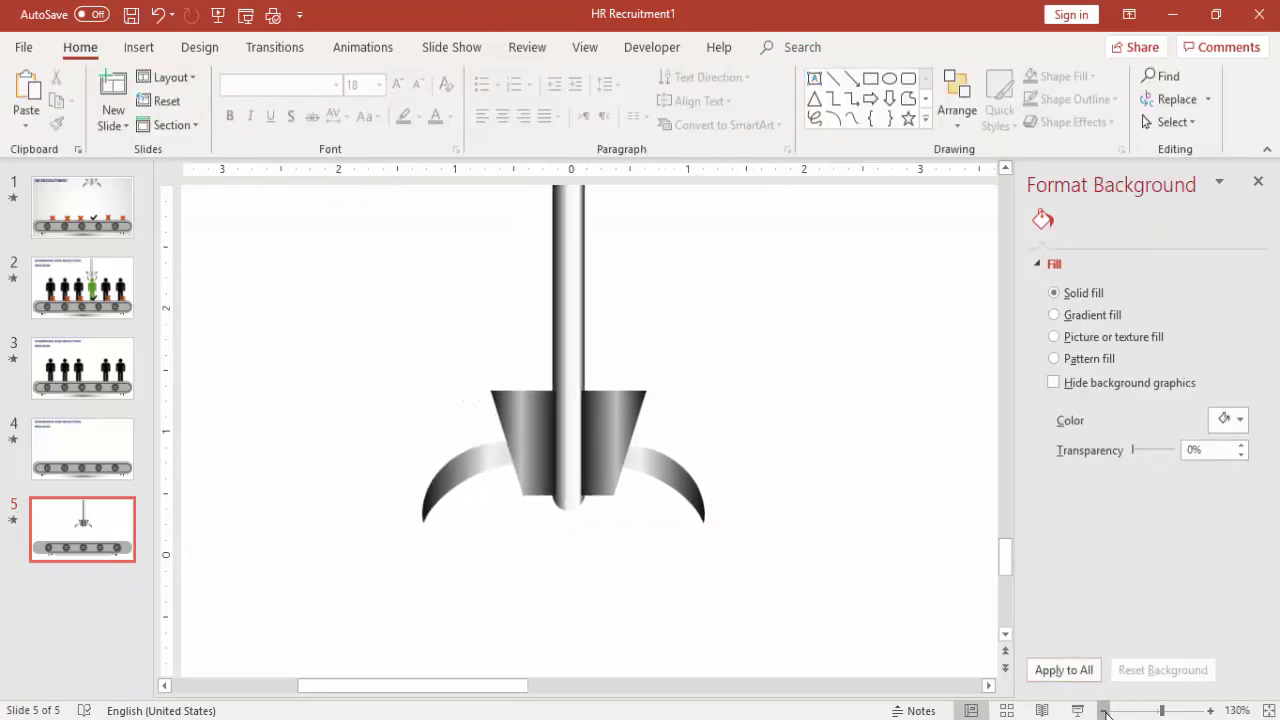
{"action": "left_click", "coordinate": [1104, 710]}
{"action": "left_click", "coordinate": [1104, 710]}
{"action": "left_click", "coordinate": [1104, 710]}
{"action": "left_click", "coordinate": [1104, 710]}
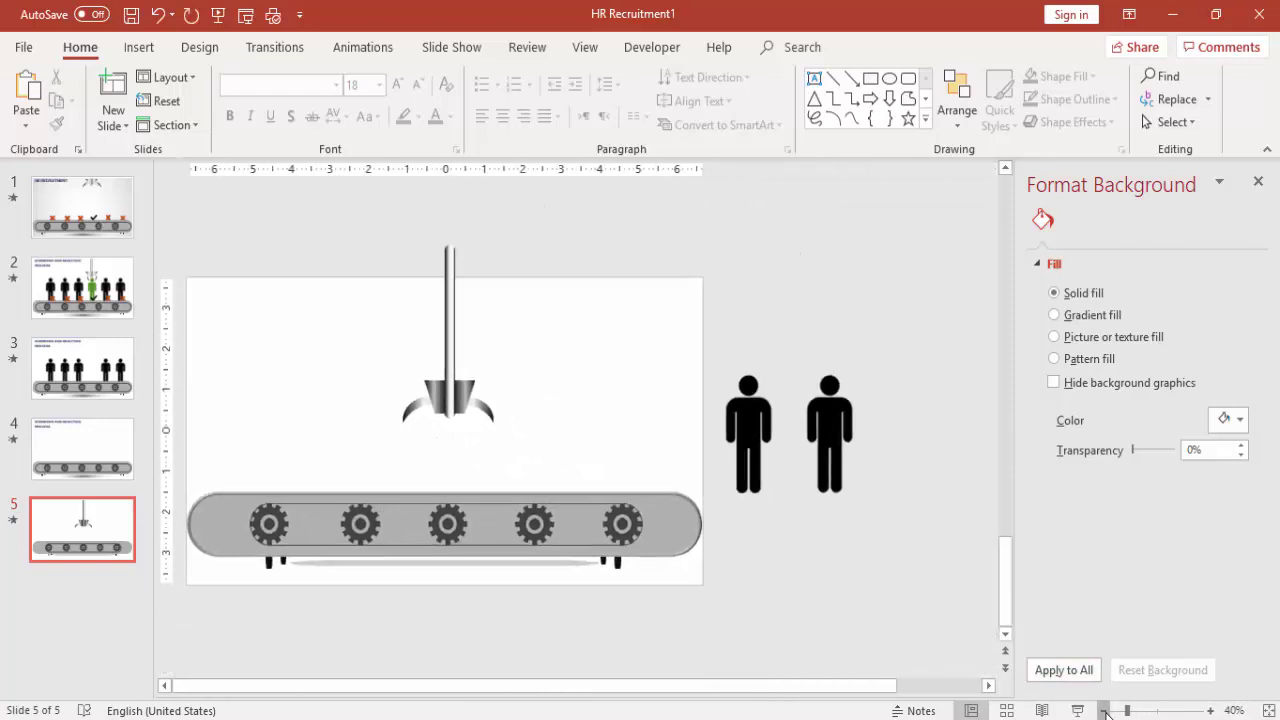
{"action": "left_click", "coordinate": [1104, 710]}
{"action": "left_click", "coordinate": [1104, 710]}
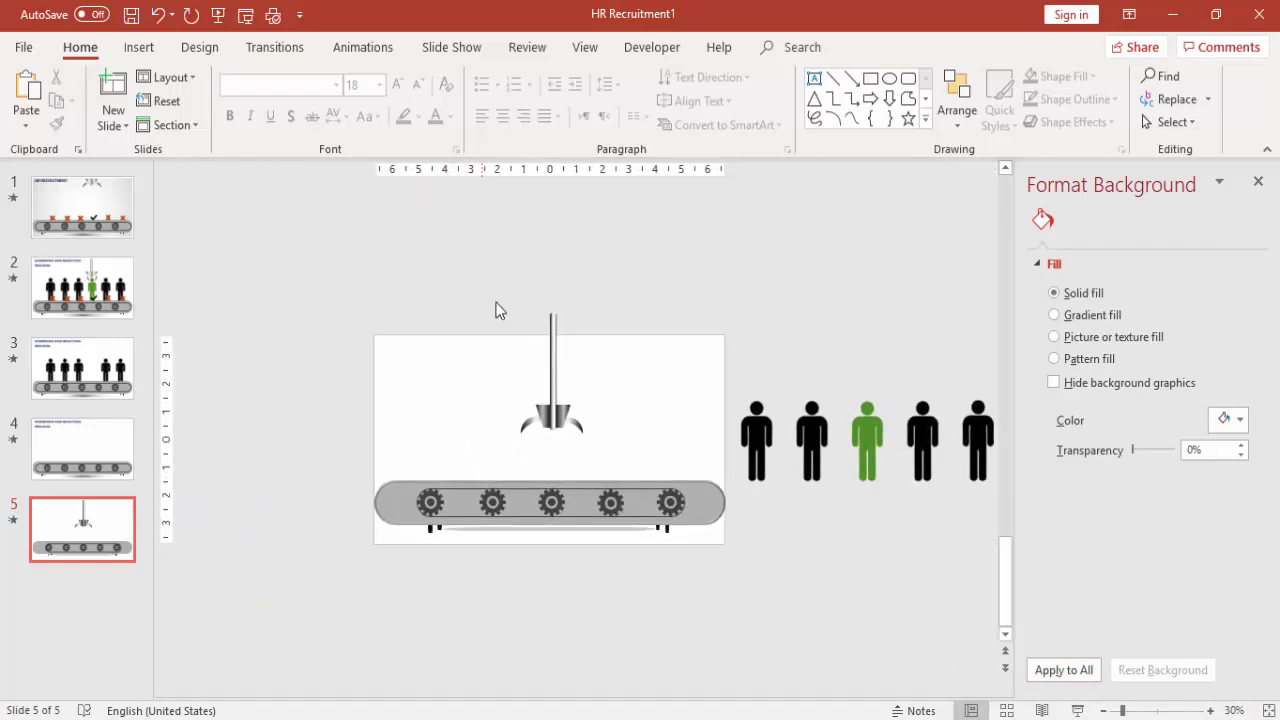
{"action": "left_click_drag", "start_coordinate": [480, 272], "coordinate": [646, 477]}
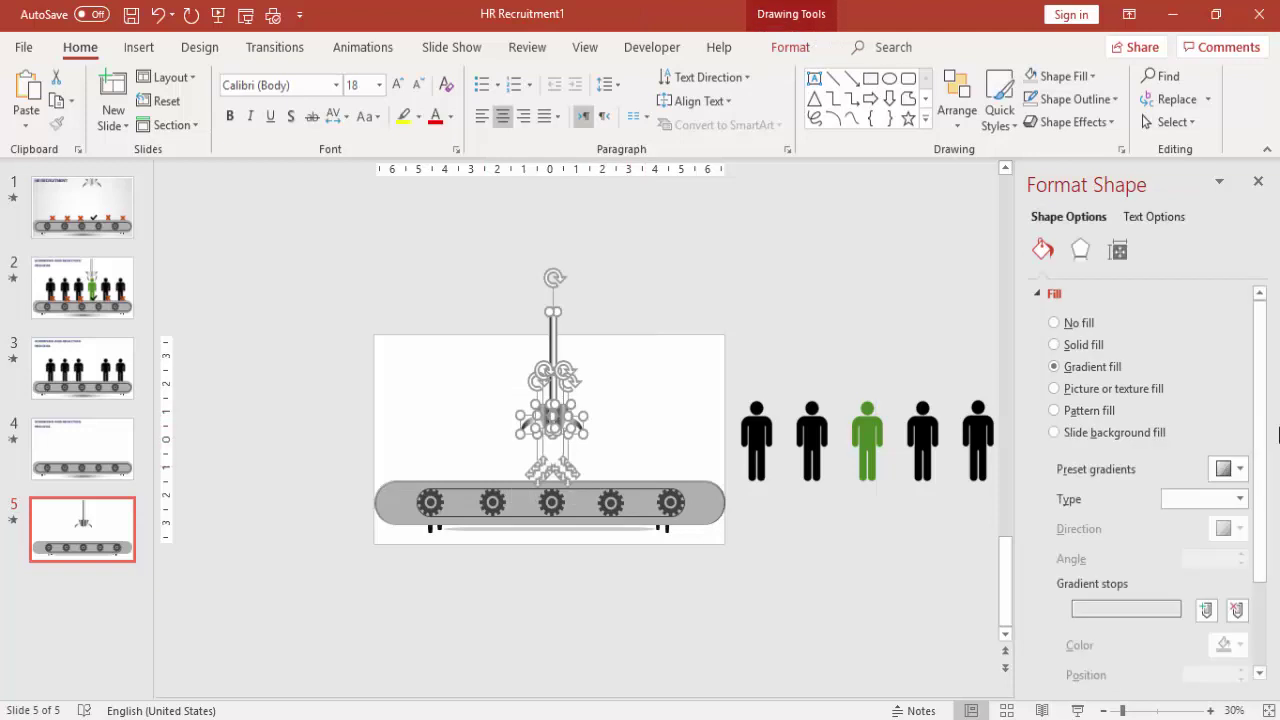
{"action": "key", "text": "Up"}
{"action": "key", "text": "Up"}
{"action": "key", "text": "Up"}
{"action": "key", "text": "Up"}
{"action": "key", "text": "Up"}
{"action": "key", "text": "Up"}
{"action": "key", "text": "Up"}
{"action": "key", "text": "Up"}
{"action": "key", "text": "Up"}
{"action": "key", "text": "Up"}
{"action": "key", "text": "Up"}
{"action": "key", "text": "Up"}
{"action": "key", "text": "Up"}
{"action": "key", "text": "Up"}
{"action": "key", "text": "Up"}
{"action": "key", "text": "Up"}
{"action": "key", "text": "Up"}
{"action": "key", "text": "Up"}
{"action": "key", "text": "Up"}
{"action": "key", "text": "Up"}
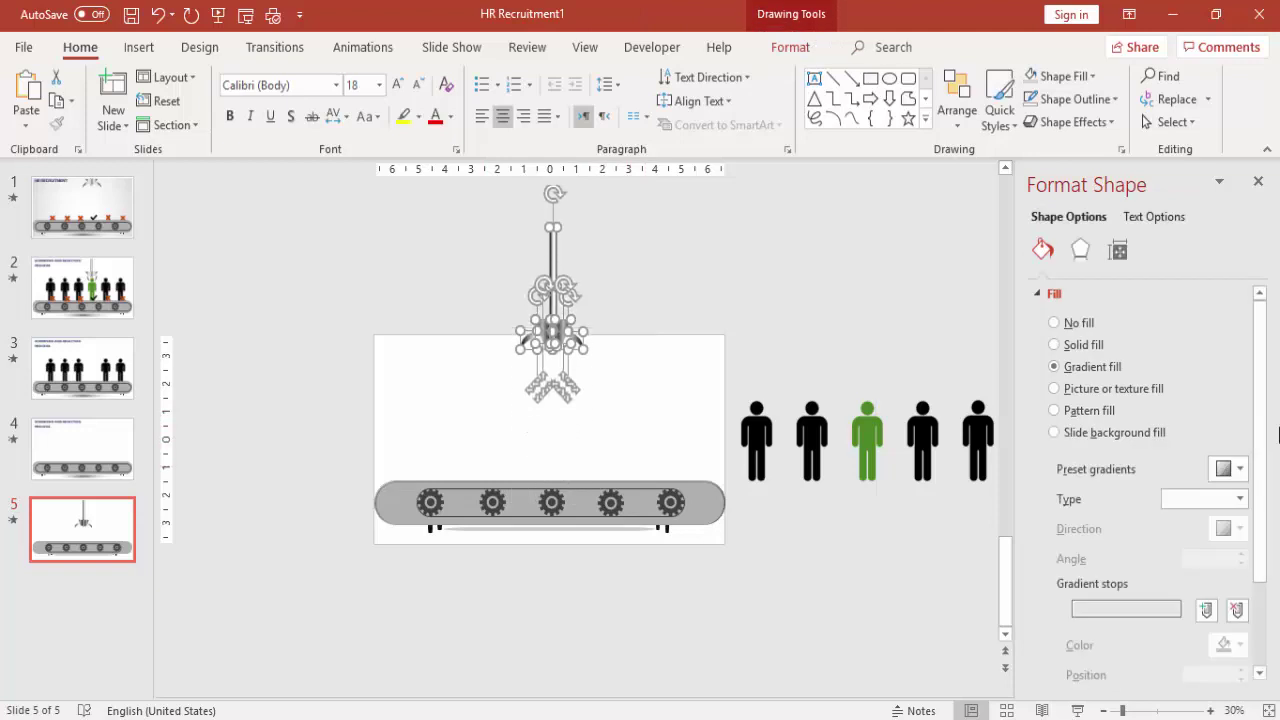
{"action": "key", "text": "Down"}
{"action": "key", "text": "Down"}
{"action": "key", "text": "Down"}
{"action": "key", "text": "Down"}
{"action": "key", "text": "Down"}
{"action": "key", "text": "Down"}
{"action": "key", "text": "Down"}
{"action": "key", "text": "Down"}
{"action": "key", "text": "Down"}
{"action": "key", "text": "Down"}
{"action": "key", "text": "Down"}
{"action": "key", "text": "Down"}
{"action": "key", "text": "Down"}
{"action": "key", "text": "Down"}
{"action": "key", "text": "Down"}
{"action": "key", "text": "Down"}
{"action": "key", "text": "Down"}
{"action": "key", "text": "Down"}
{"action": "key", "text": "Down"}
{"action": "key", "text": "Down"}
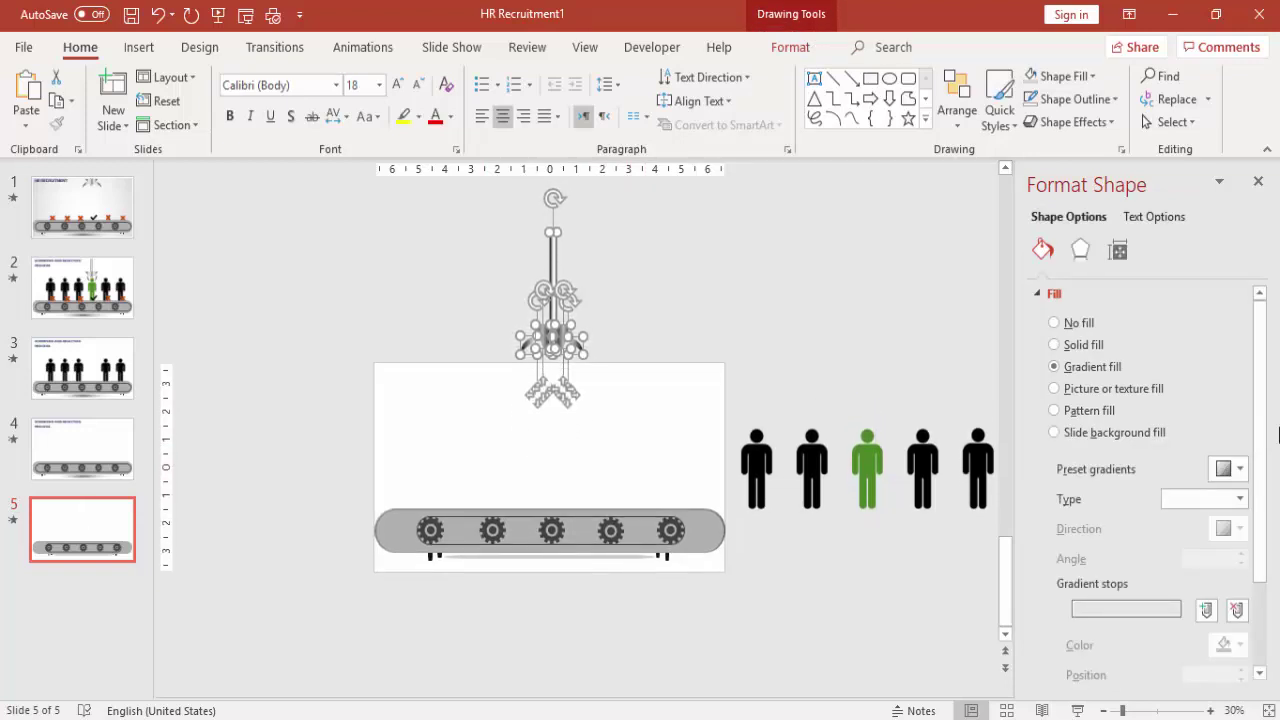
{"action": "key", "text": "Down"}
{"action": "key", "text": "Down"}
{"action": "key", "text": "Down"}
{"action": "key", "text": "Down"}
{"action": "key", "text": "Down"}
{"action": "key", "text": "Down"}
{"action": "key", "text": "Down"}
{"action": "key", "text": "Down"}
{"action": "key", "text": "Down"}
{"action": "key", "text": "Down"}
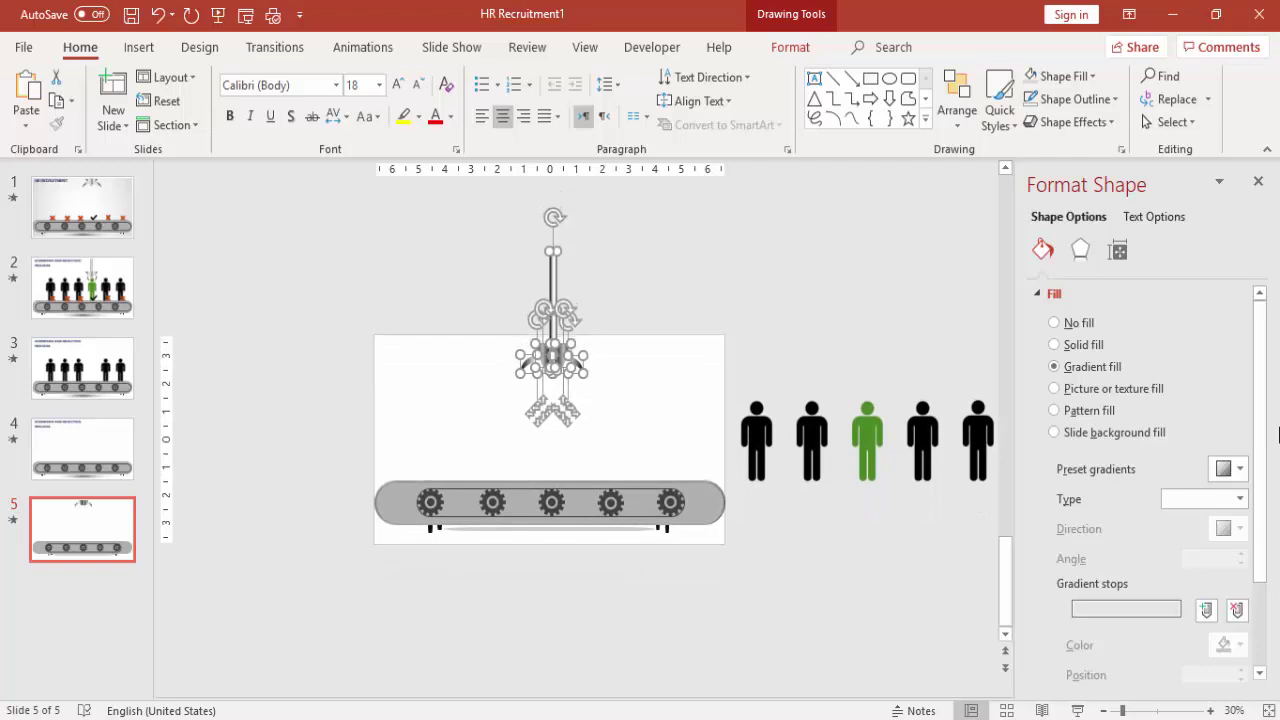
{"action": "key", "text": "Down"}
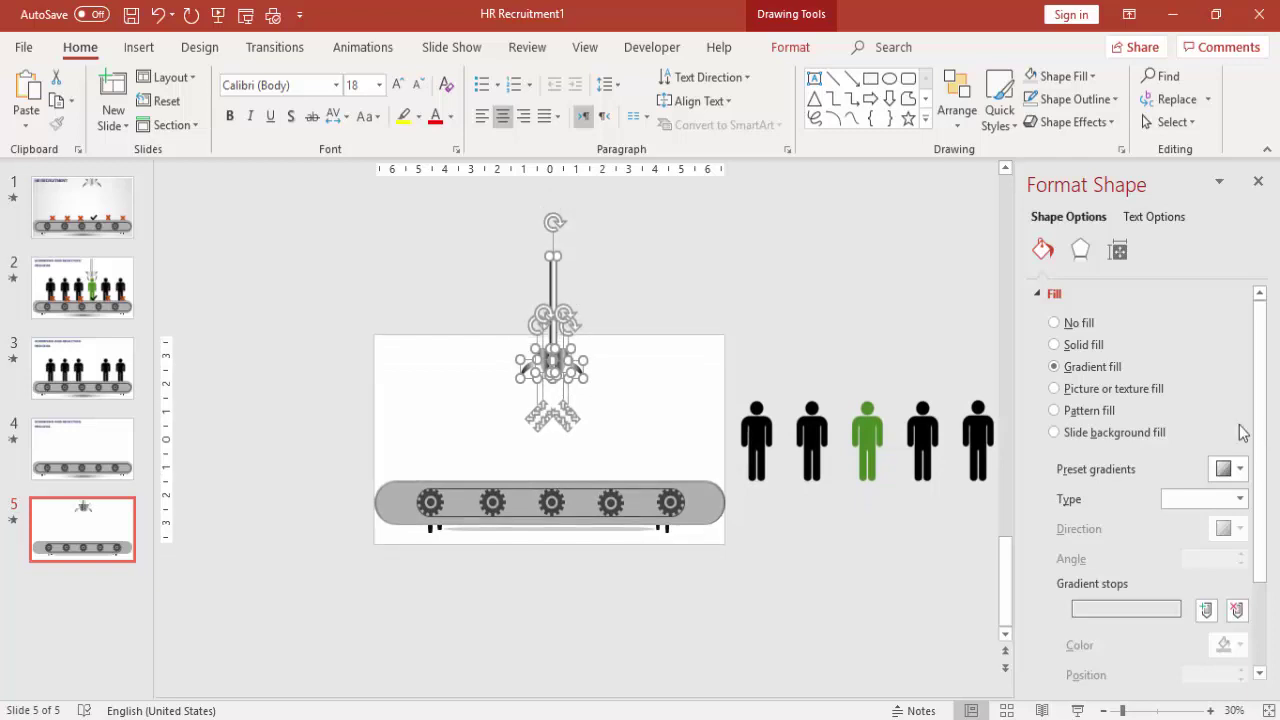
Shift the claw parts one nudge to the left
{"action": "left_click", "coordinate": [748, 320]}
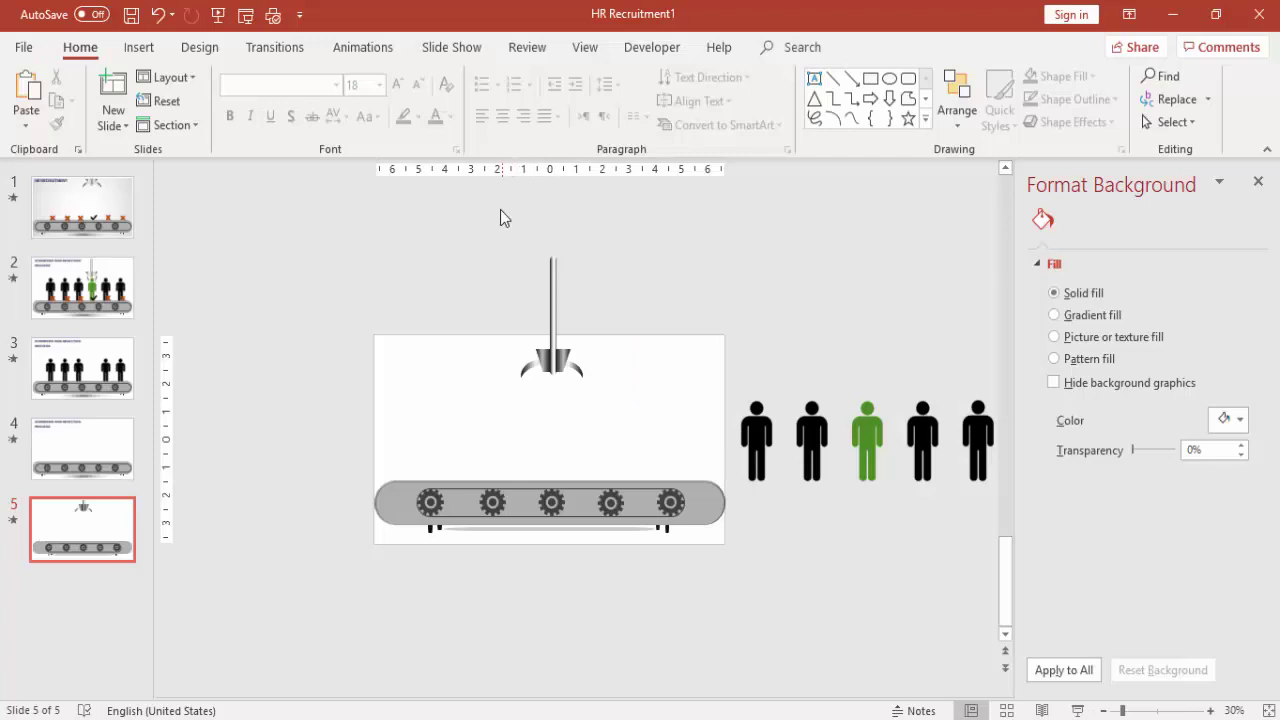
{"action": "left_click_drag", "start_coordinate": [500, 209], "coordinate": [660, 446]}
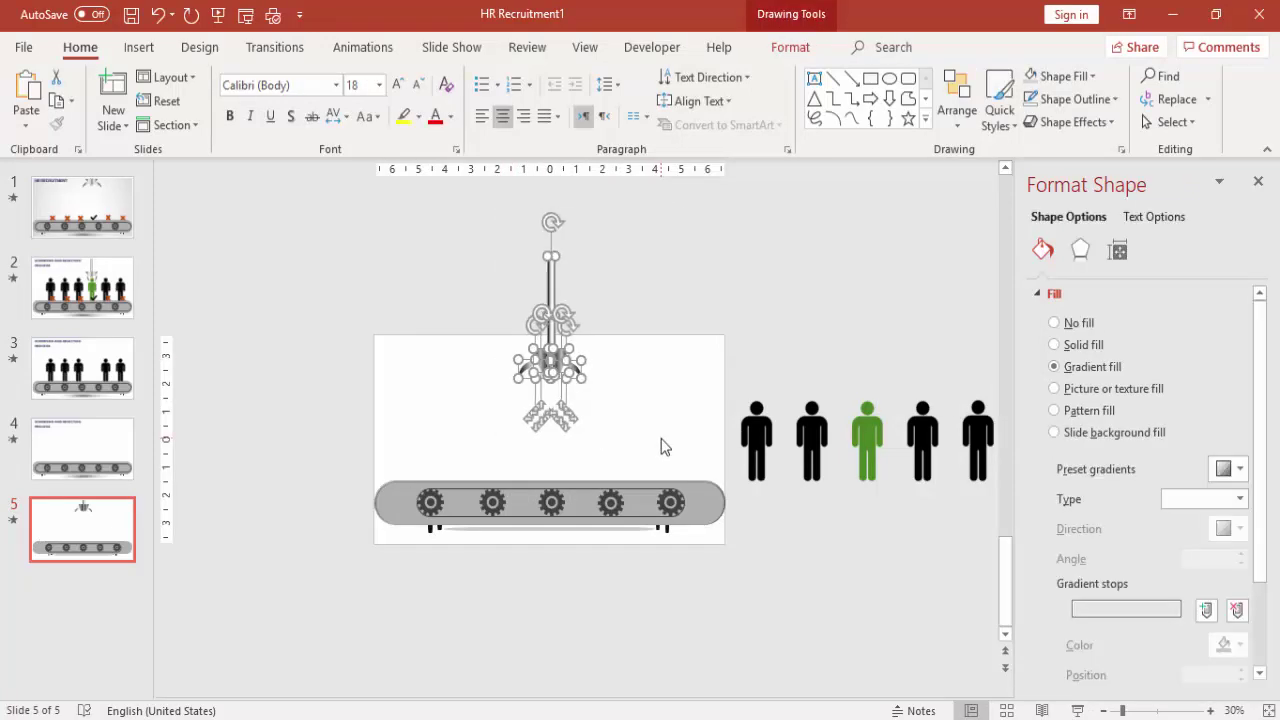
{"action": "key", "text": "Left"}
{"action": "key", "text": "Left"}
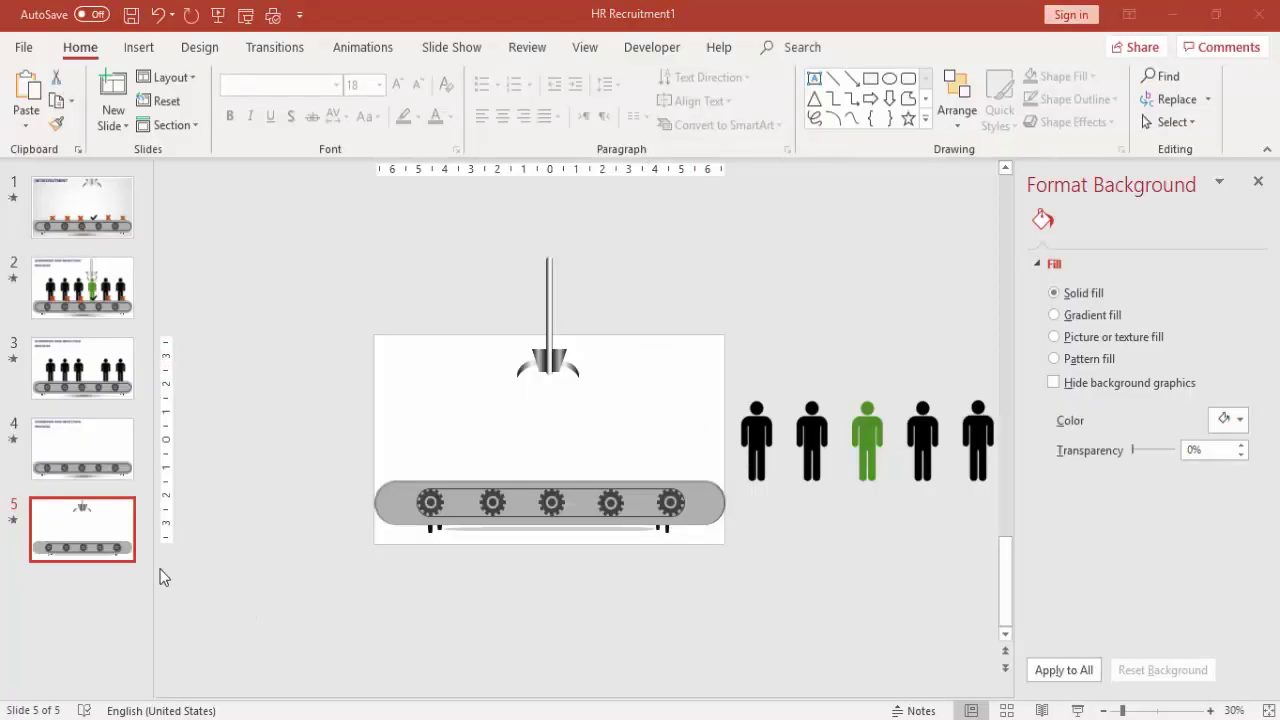
Duplicate slide 5 as slide 6 and apply the Morph transition to it
{"action": "right_click", "coordinate": [80, 528]}
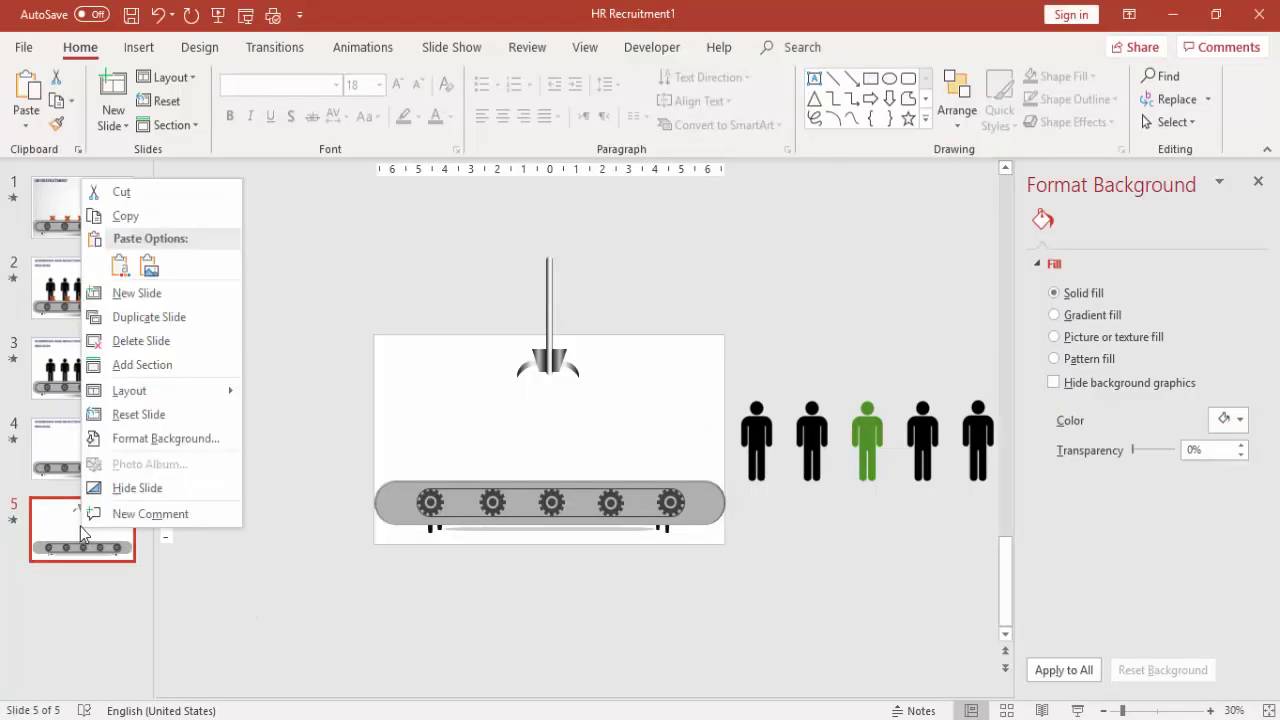
{"action": "left_click", "coordinate": [150, 318]}
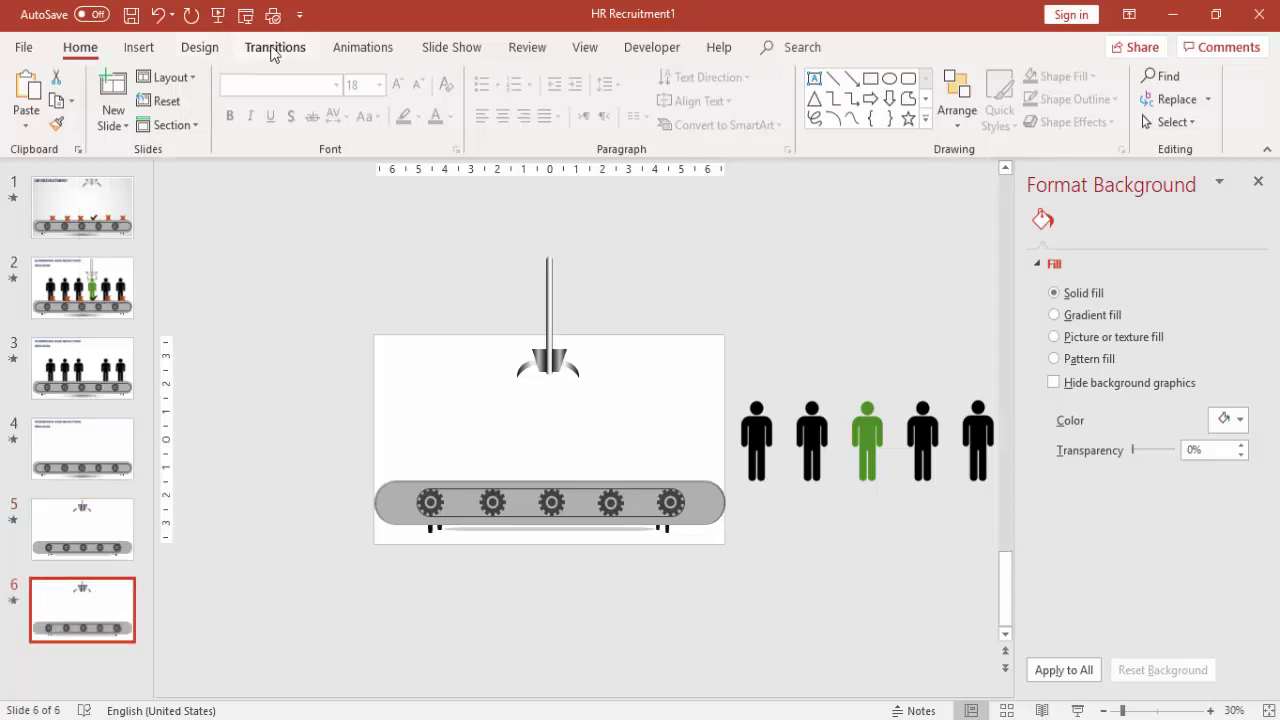
{"action": "left_click", "coordinate": [272, 50]}
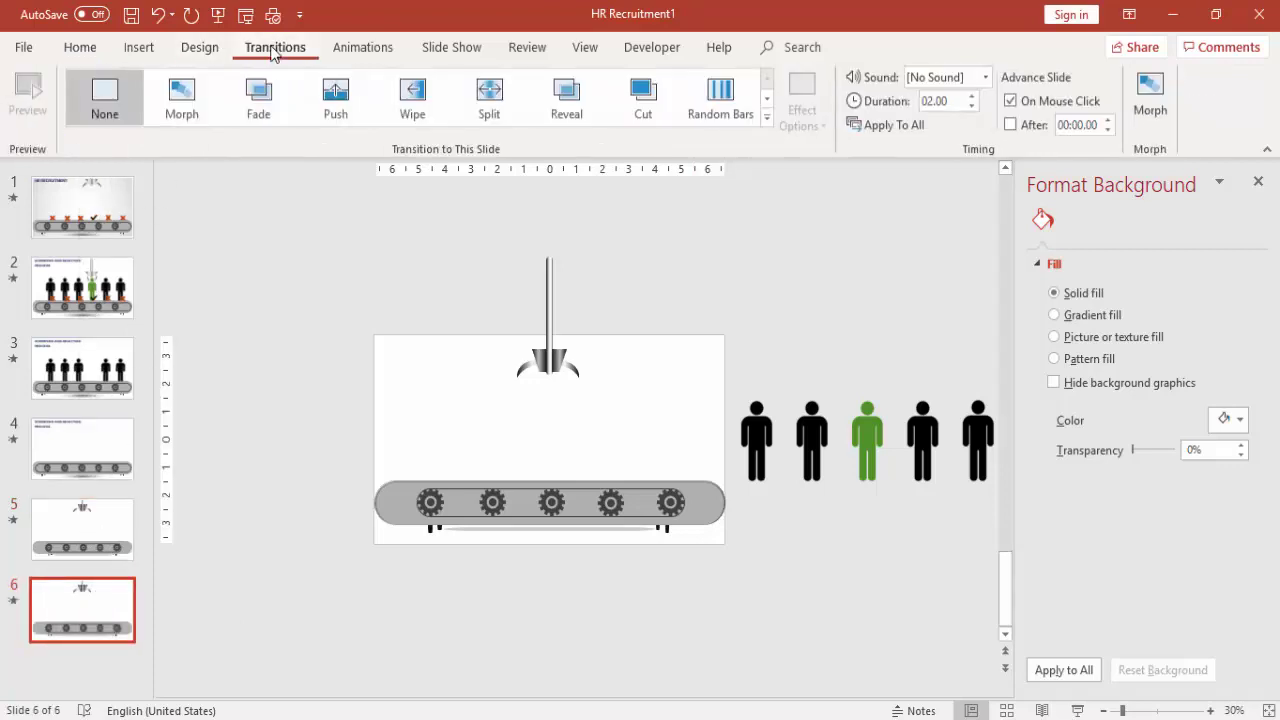
{"action": "left_click", "coordinate": [193, 112]}
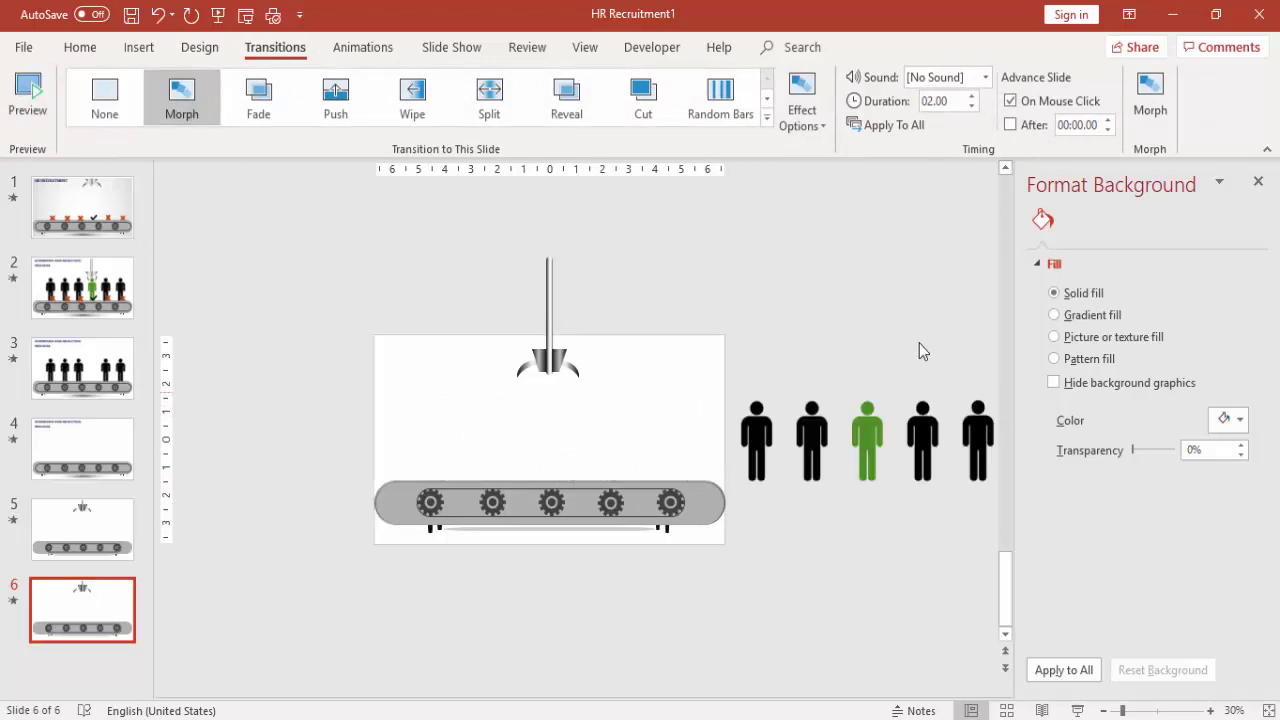
{"action": "left_click", "coordinate": [366, 50]}
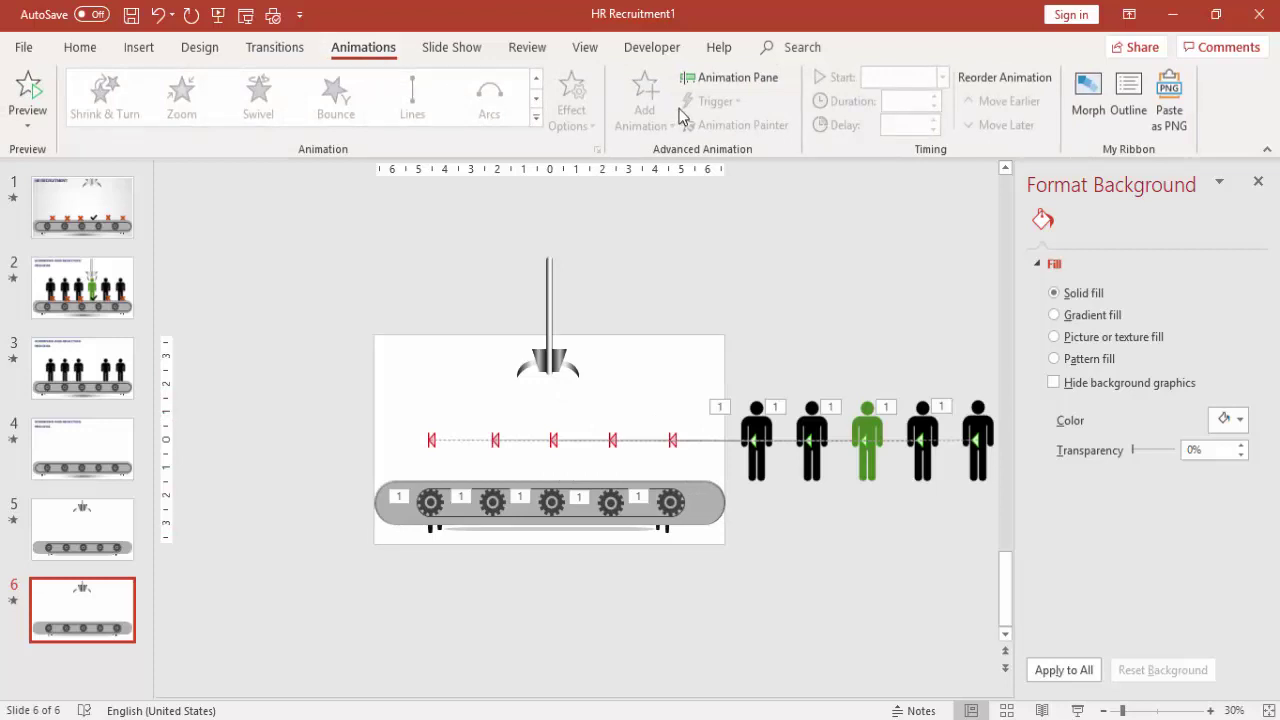
Delete every animation from slide 6 in the Animation Pane and close the side panes
{"action": "left_click", "coordinate": [705, 77]}
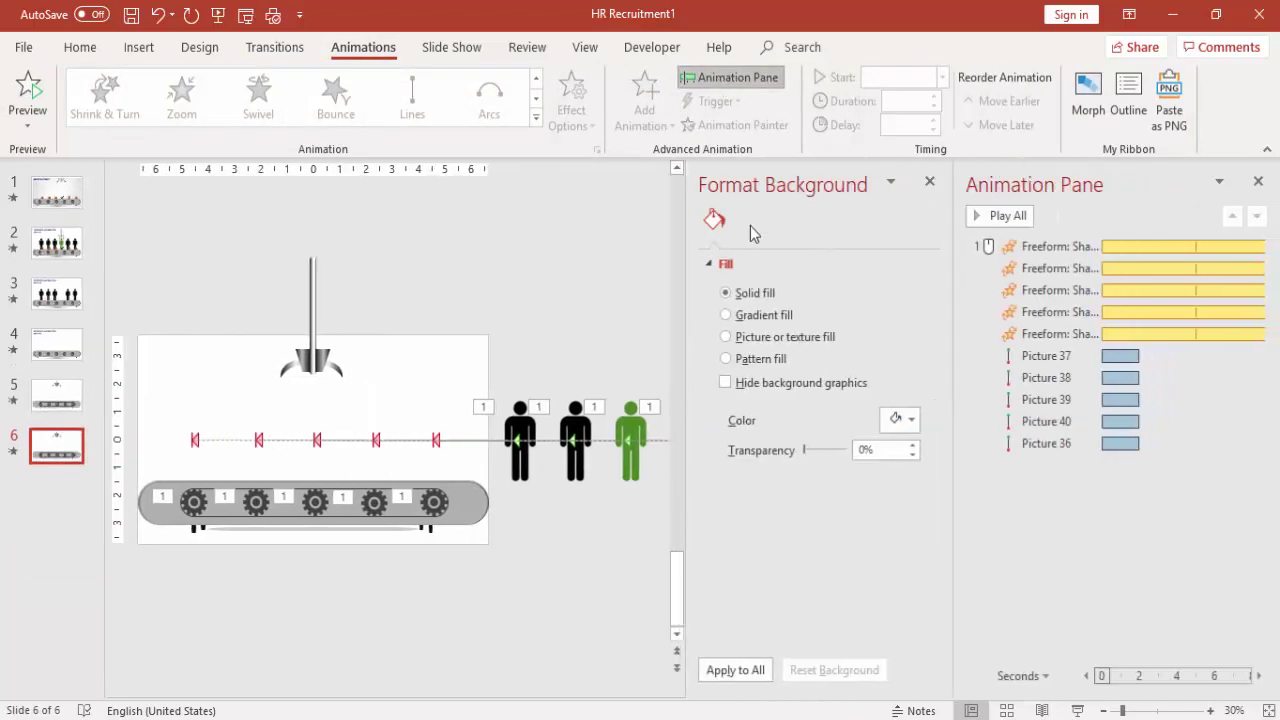
{"action": "left_click", "coordinate": [1060, 248]}
{"action": "left_click", "coordinate": [1050, 421], "text": "shift"}
{"action": "left_click", "coordinate": [1150, 441], "text": "shift"}
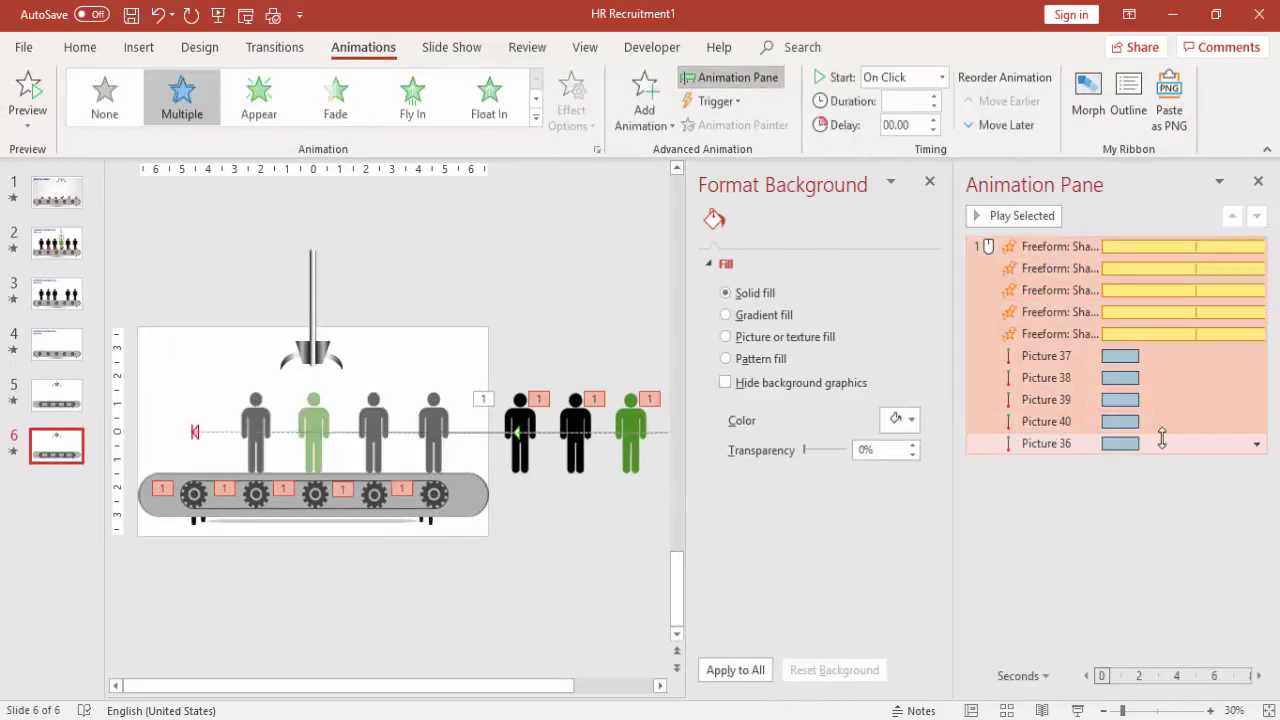
{"action": "key", "text": "Delete"}
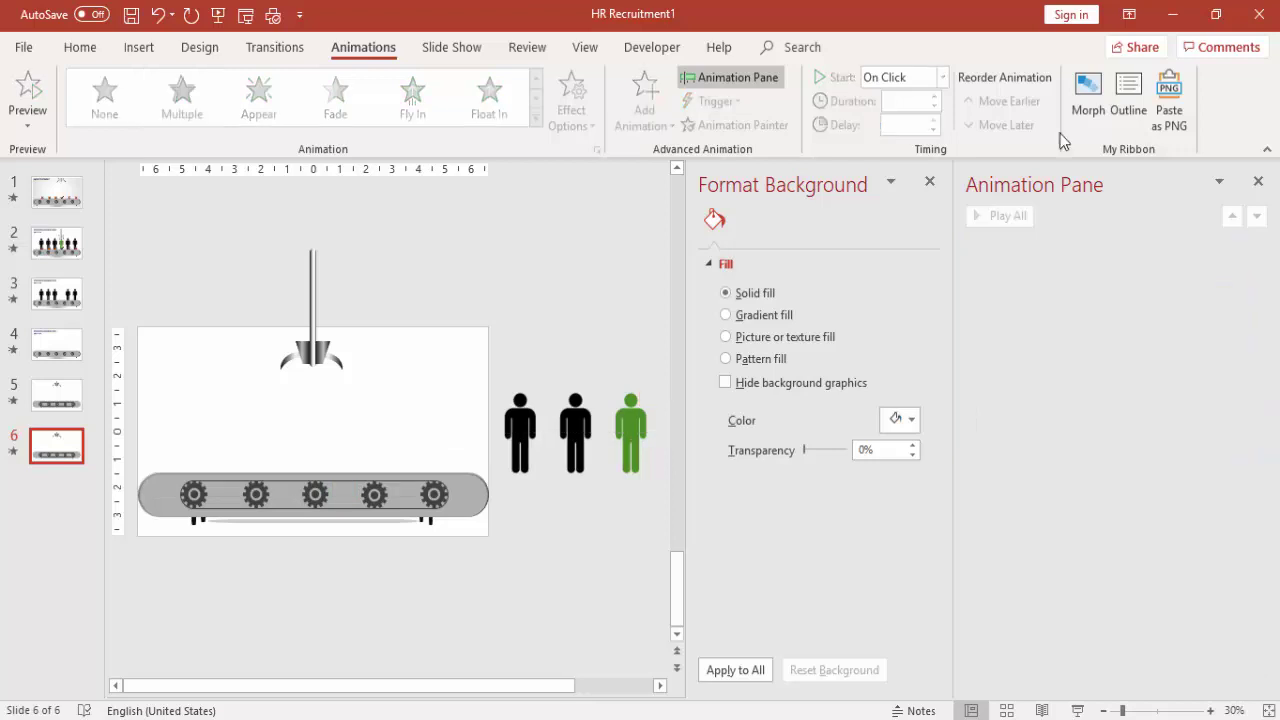
{"action": "left_click", "coordinate": [1258, 183]}
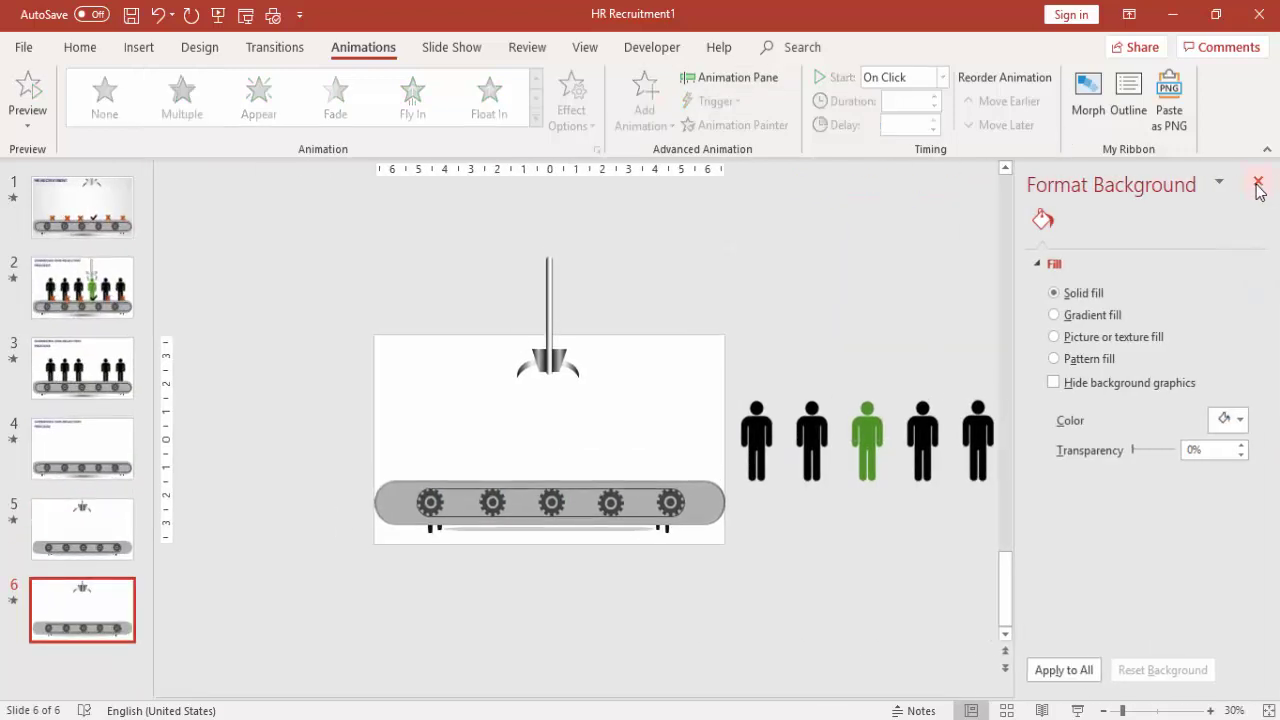
{"action": "left_click", "coordinate": [1258, 184]}
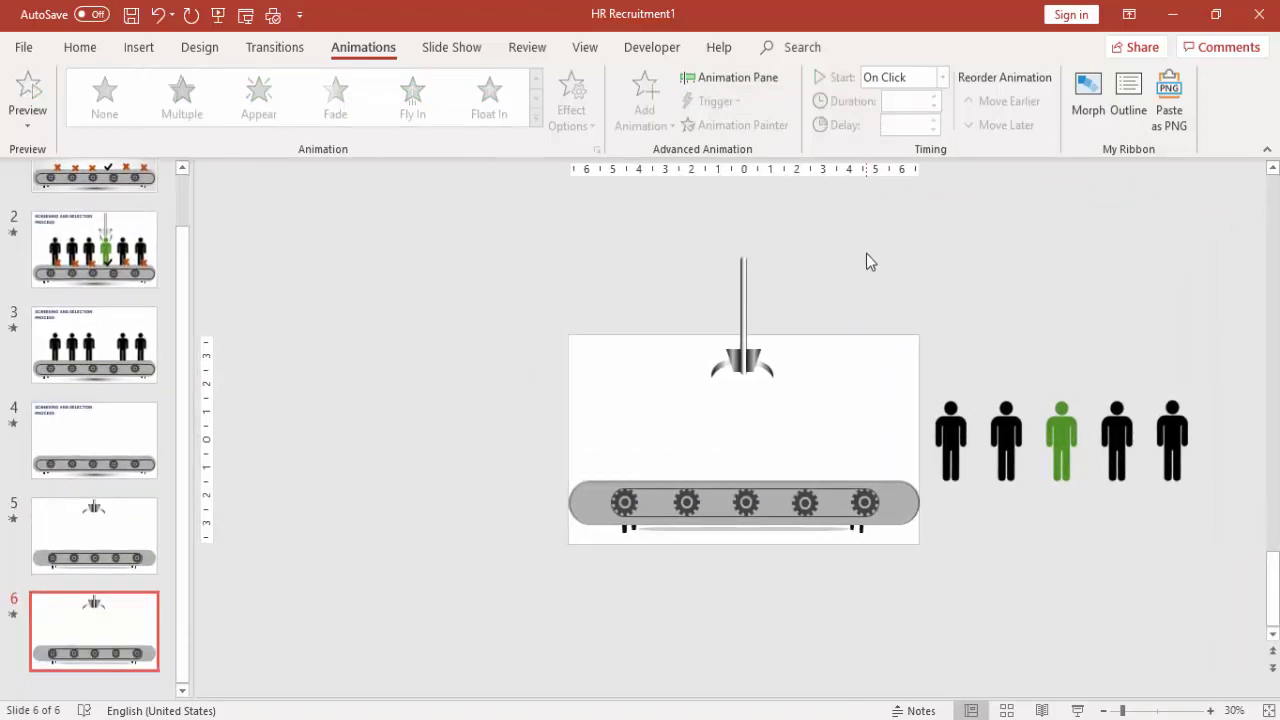
Lower the robotic arm two nudges toward the conveyor
{"action": "left_click_drag", "start_coordinate": [666, 228], "coordinate": [846, 428]}
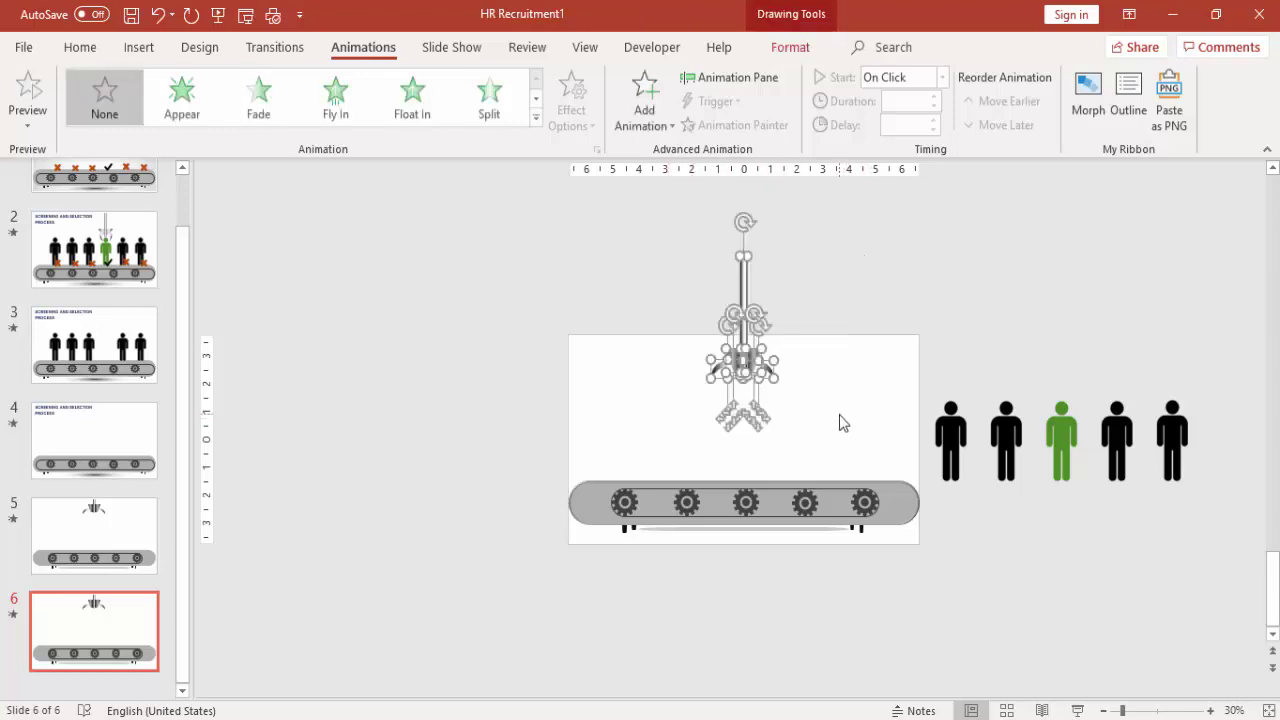
{"action": "key", "text": "Down"}
{"action": "key", "text": "Down"}
{"action": "key", "text": "Down"}
{"action": "key", "text": "Down"}
{"action": "key", "text": "Down"}
{"action": "key", "text": "Down"}
{"action": "key", "text": "Down"}
{"action": "key", "text": "Down"}
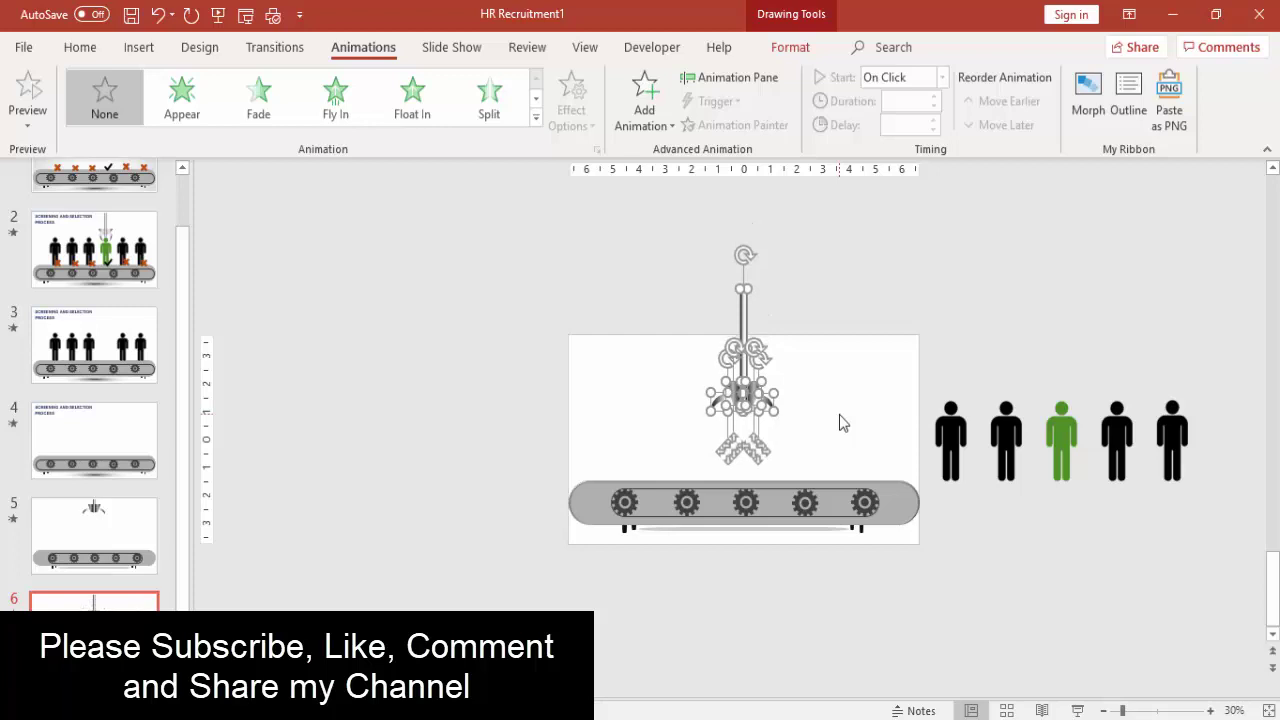
{"action": "key", "text": "Down"}
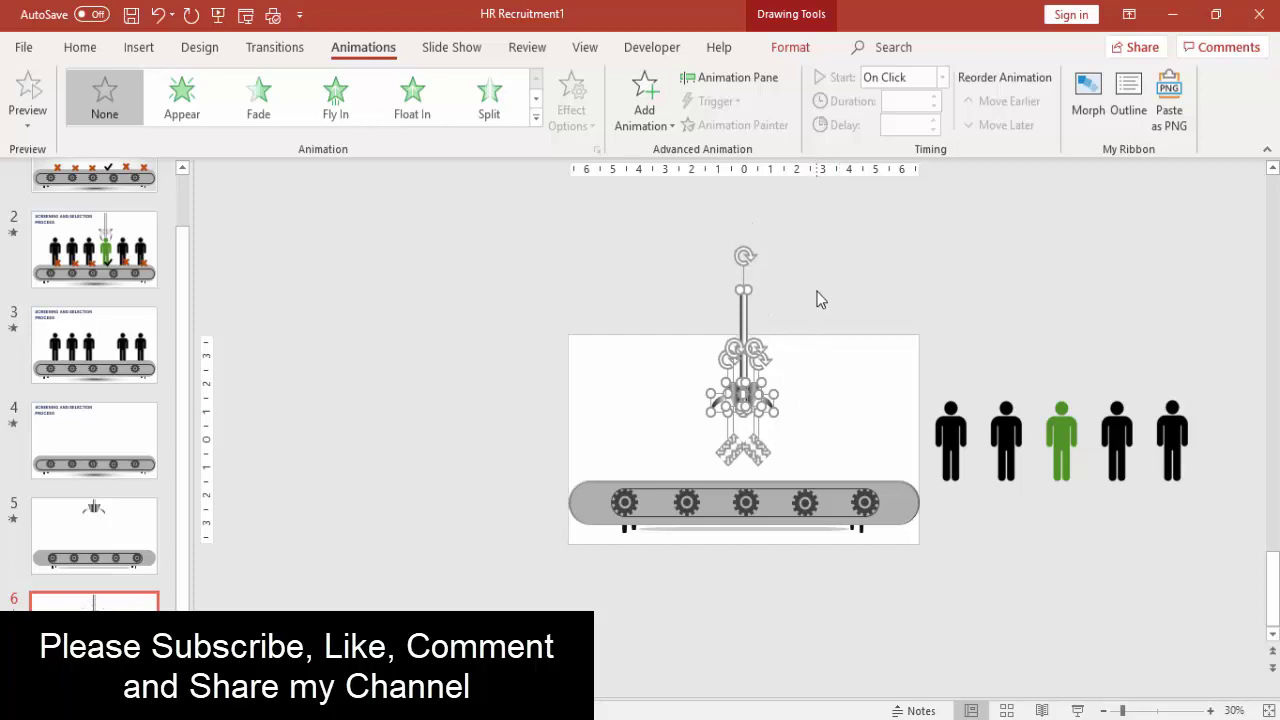
{"action": "key", "text": "Escape"}
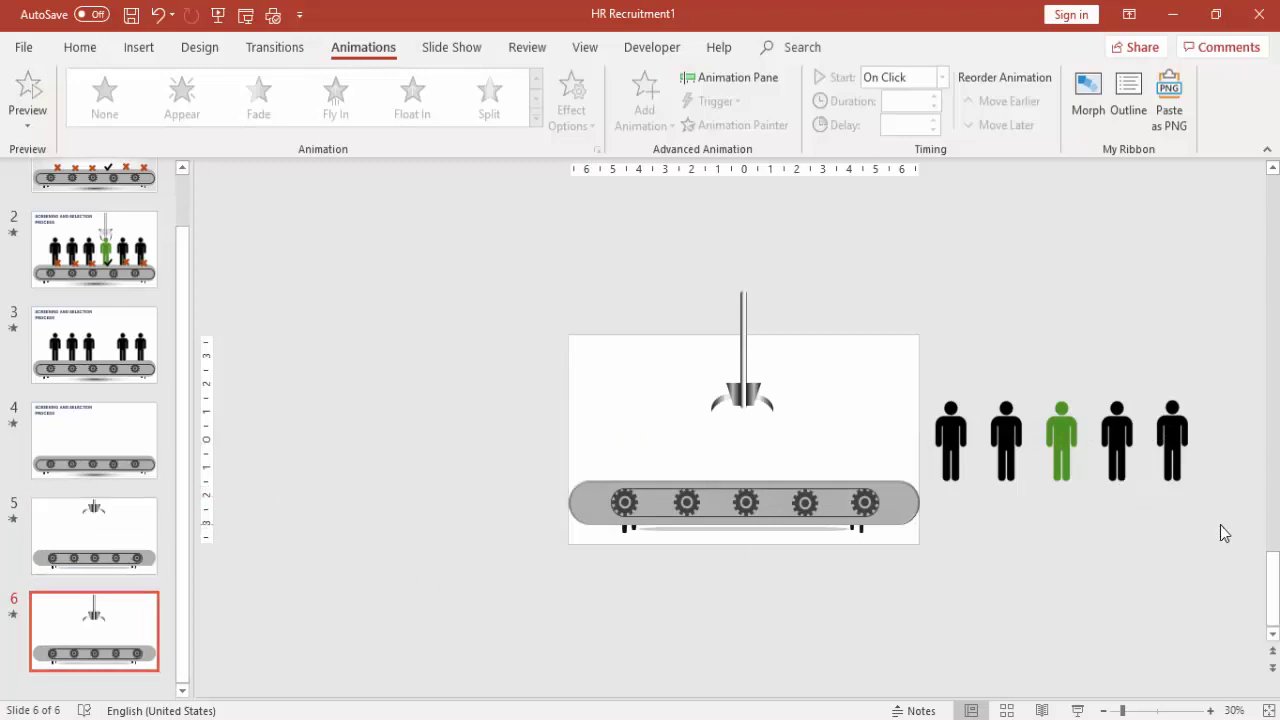
Move the five candidate figures onto the conveyor belt, centred under the arm
{"action": "left_click_drag", "start_coordinate": [1220, 525], "coordinate": [866, 362]}
{"action": "key", "text": "Left"}
{"action": "key", "text": "Left"}
{"action": "key", "text": "Left"}
{"action": "key", "text": "Left"}
{"action": "key", "text": "Left"}
{"action": "key", "text": "Left"}
{"action": "key", "text": "Left"}
{"action": "key", "text": "Left"}
{"action": "key", "text": "Left"}
{"action": "key", "text": "Left"}
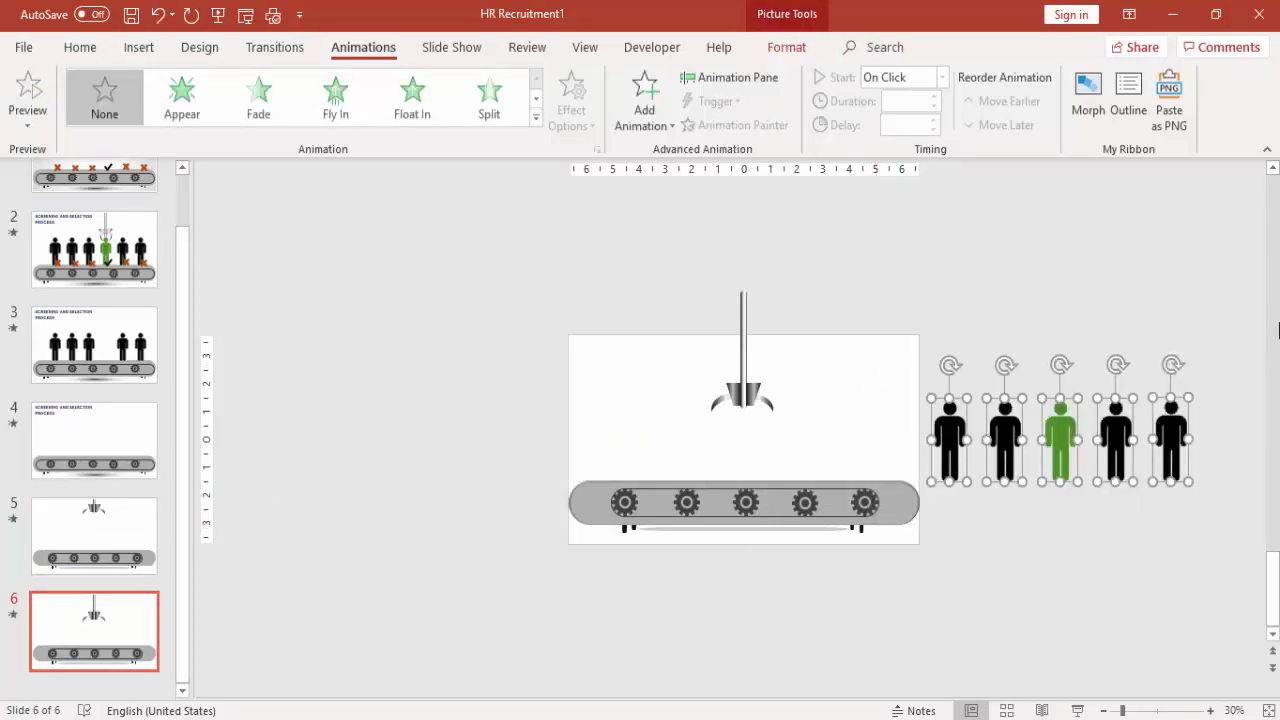
{"action": "key", "text": "Left"}
{"action": "key", "text": "Left"}
{"action": "key", "text": "Left"}
{"action": "key", "text": "Left"}
{"action": "key", "text": "Left"}
{"action": "key", "text": "Left"}
{"action": "key", "text": "Left"}
{"action": "key", "text": "Left"}
{"action": "key", "text": "Left"}
{"action": "key", "text": "Left"}
{"action": "key", "text": "Left"}
{"action": "key", "text": "Left"}
{"action": "key", "text": "Left"}
{"action": "key", "text": "Left"}
{"action": "key", "text": "Left"}
{"action": "key", "text": "Left"}
{"action": "key", "text": "Left"}
{"action": "key", "text": "Left"}
{"action": "key", "text": "Left"}
{"action": "key", "text": "Left"}
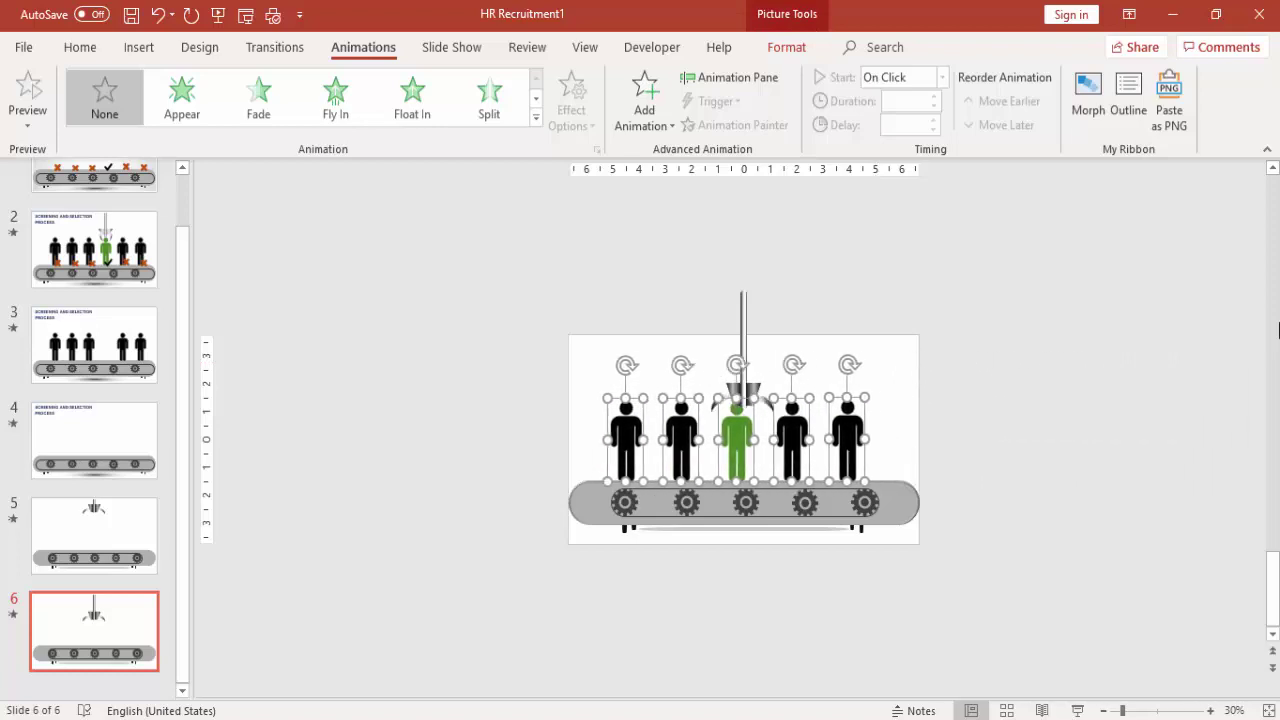
{"action": "key", "text": "Right"}
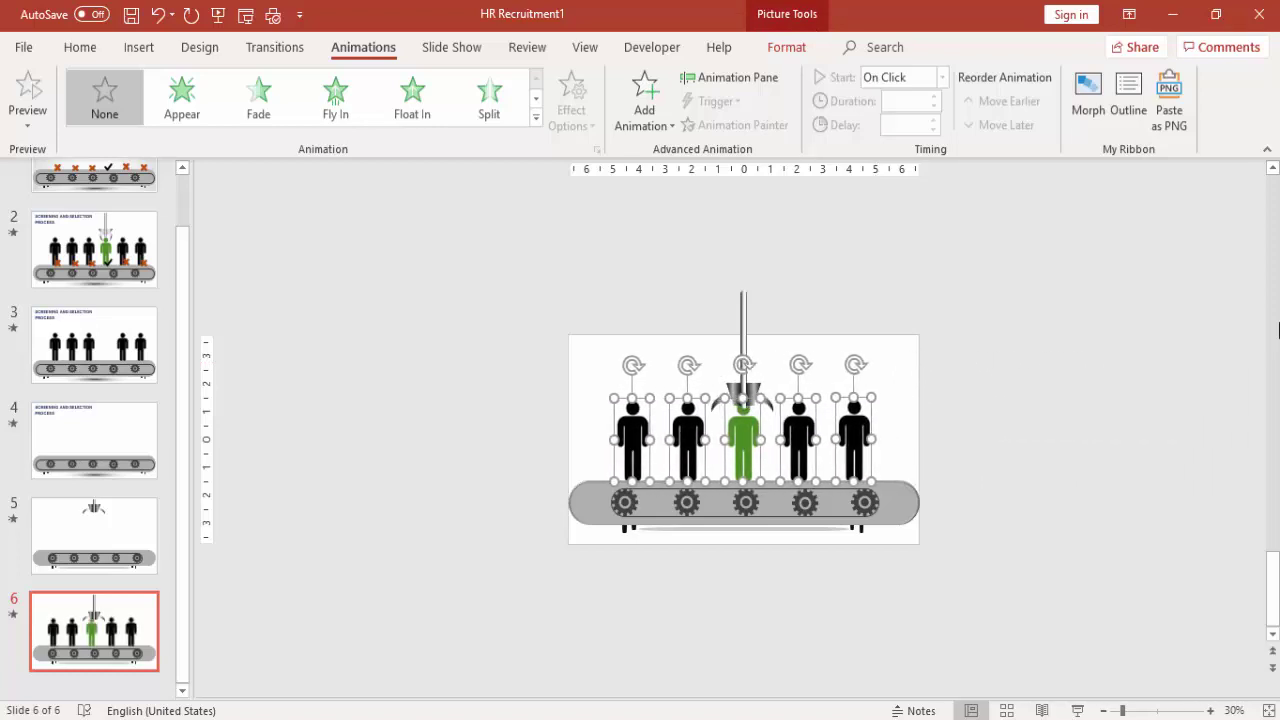
{"action": "left_click", "coordinate": [880, 295]}
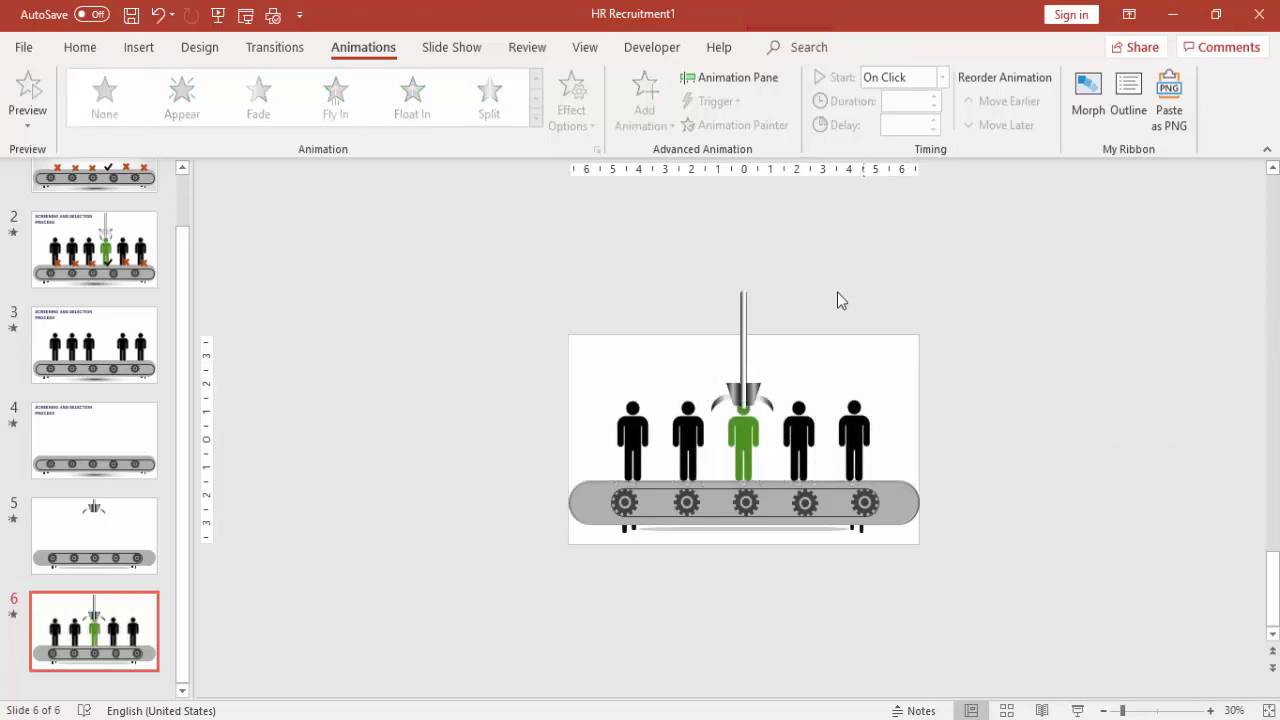
Raise the arm and claw one nudge so the claw sits just above the green figure
{"action": "left_click_drag", "start_coordinate": [730, 325], "coordinate": [816, 450]}
{"action": "left_click", "coordinate": [948, 286]}
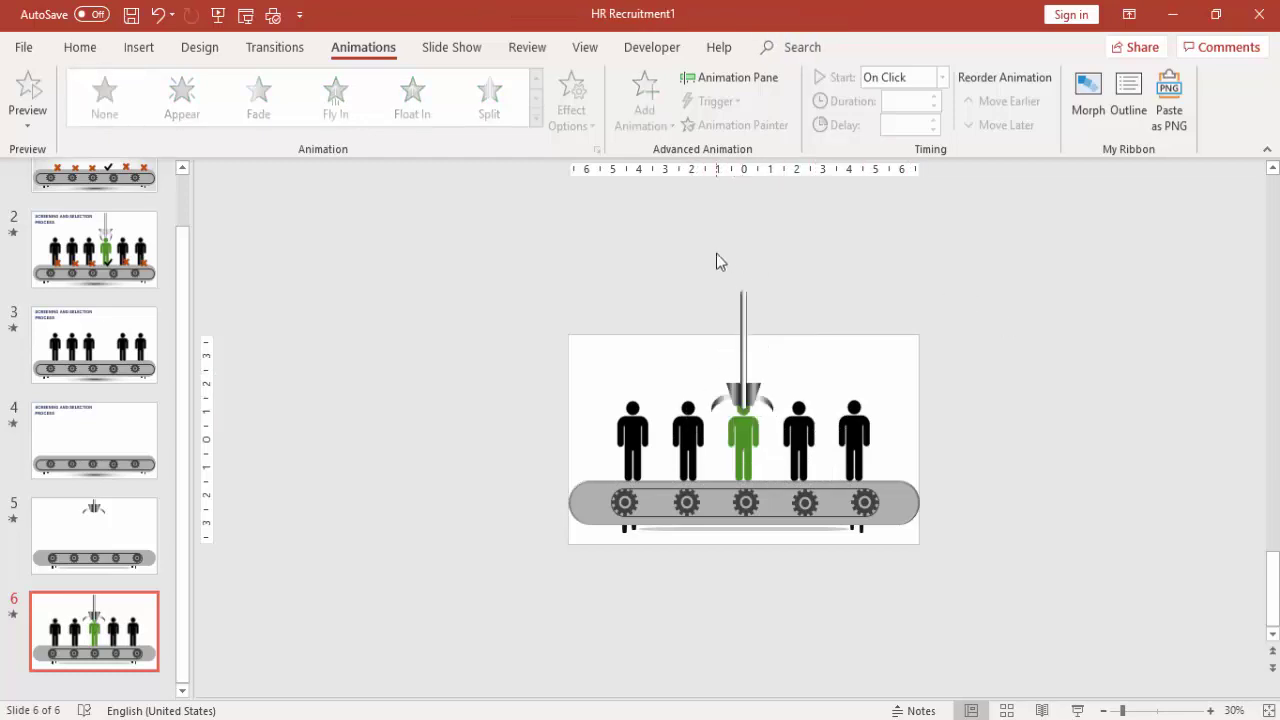
{"action": "left_click_drag", "start_coordinate": [685, 271], "coordinate": [850, 452]}
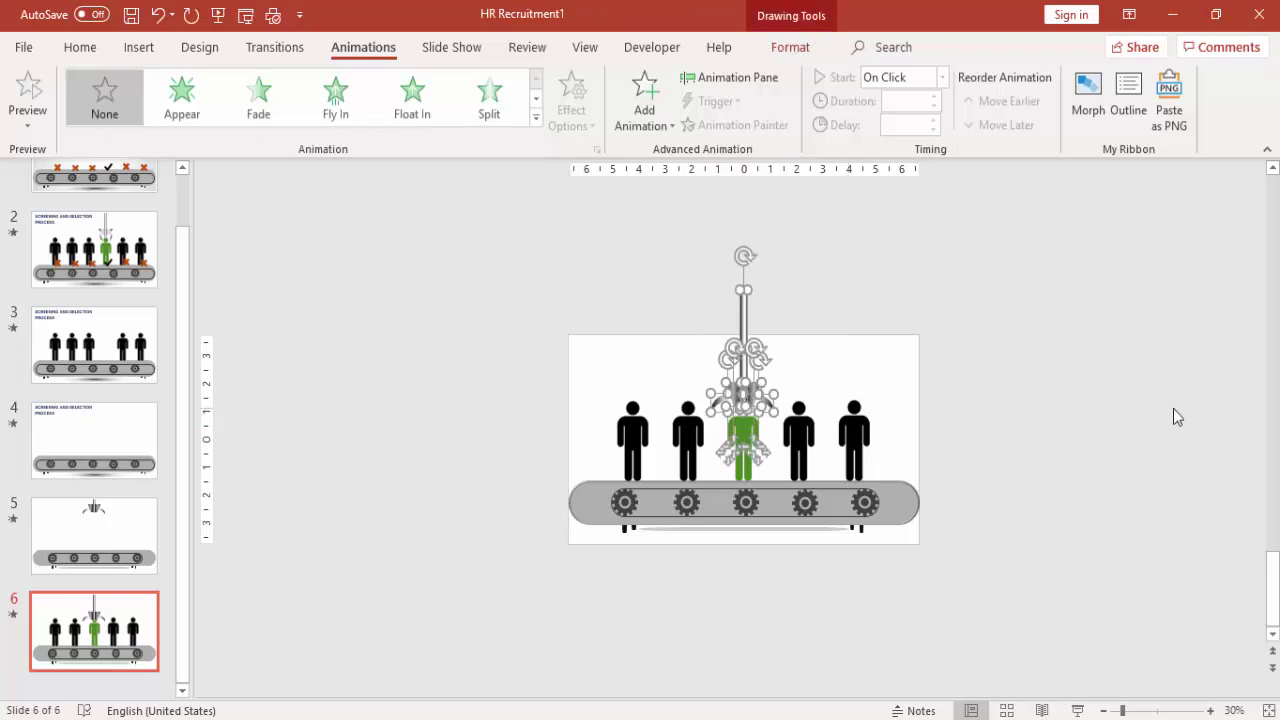
{"action": "key", "text": "Up"}
{"action": "key", "text": "Up"}
{"action": "key", "text": "Up"}
{"action": "key", "text": "Up"}
{"action": "key", "text": "Up"}
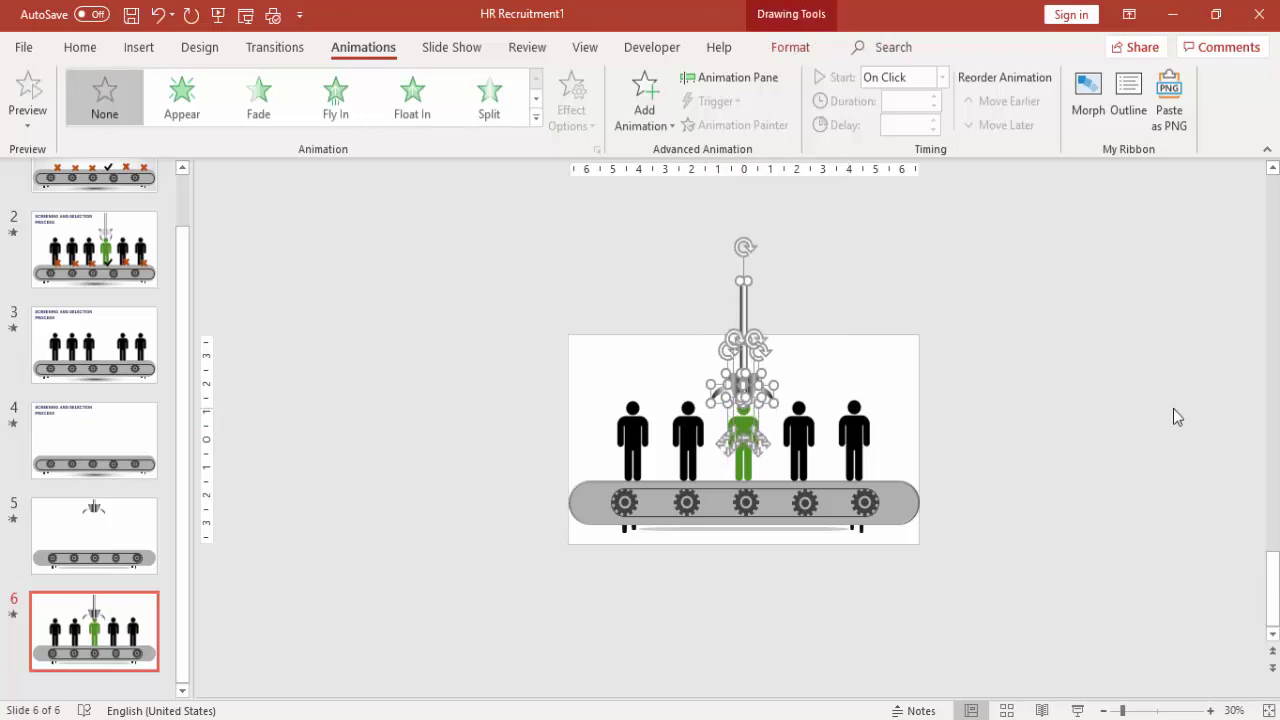
{"action": "left_click", "coordinate": [408, 342]}
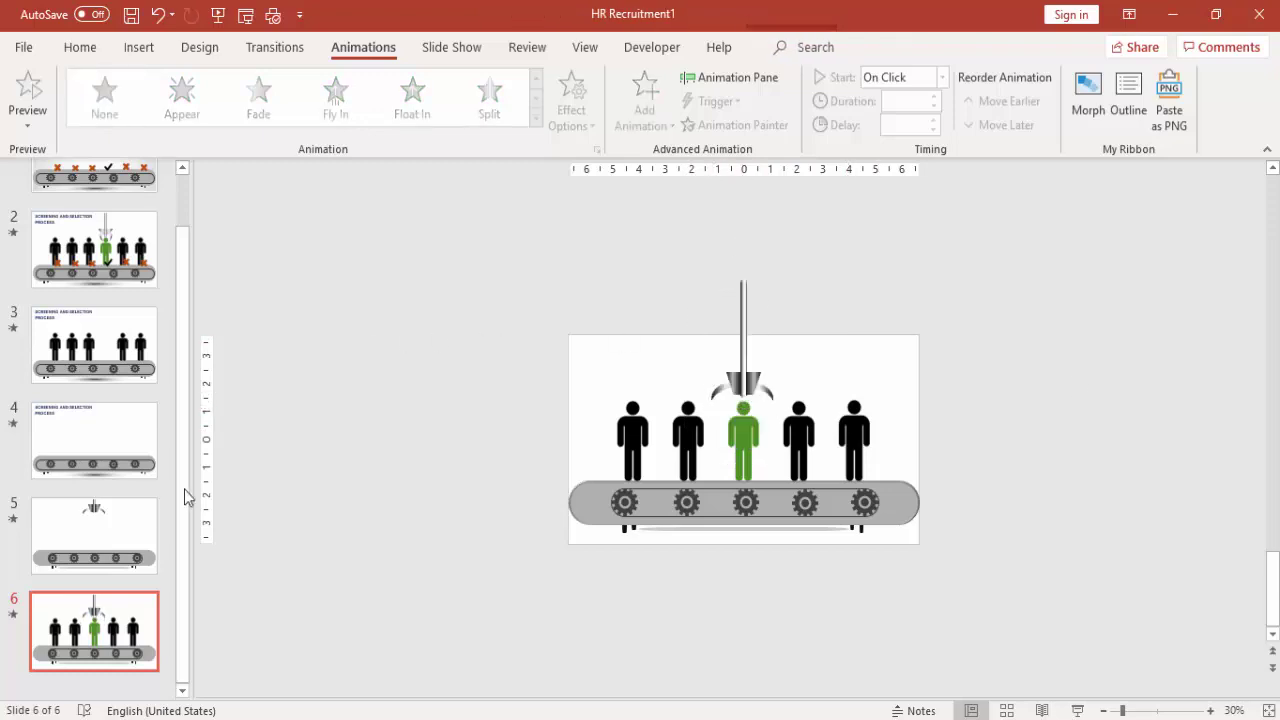
{"action": "left_click", "coordinate": [101, 551]}
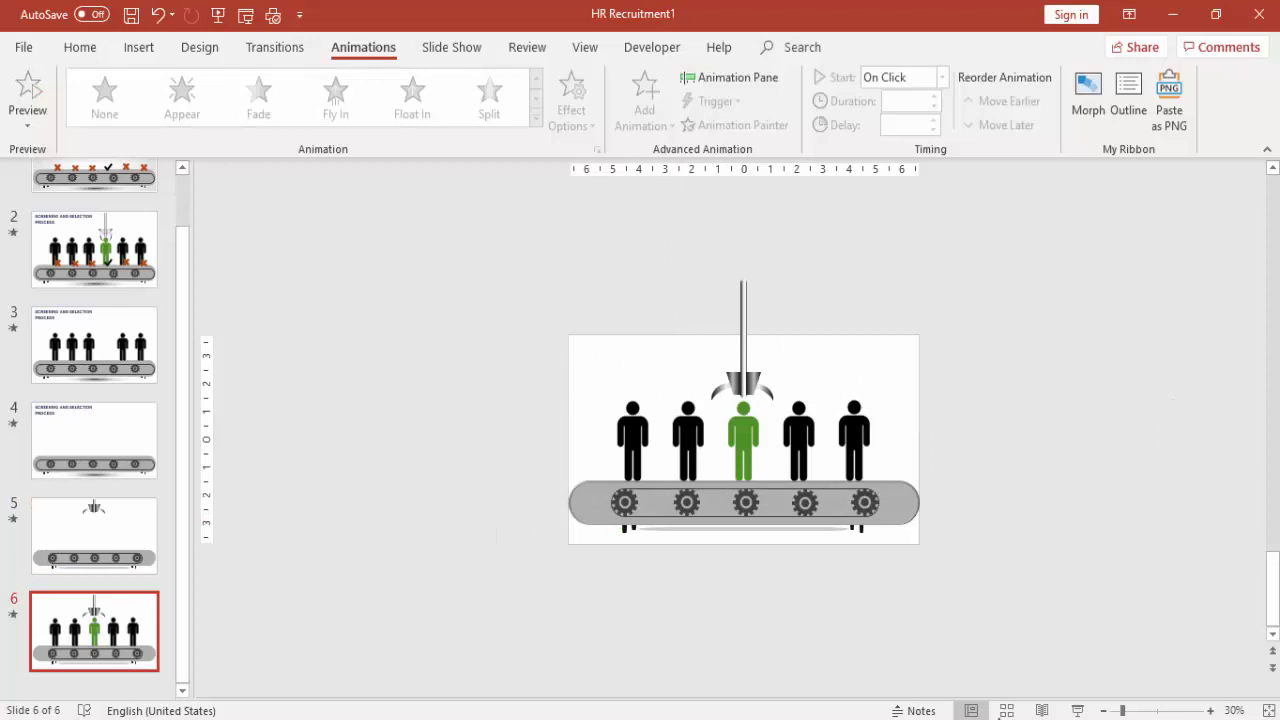
Rotate the left claw piece inward and shrink it to hug the green figure's head
{"action": "left_click", "coordinate": [1209, 711]}
{"action": "left_click", "coordinate": [1209, 711]}
{"action": "left_click", "coordinate": [1209, 711]}
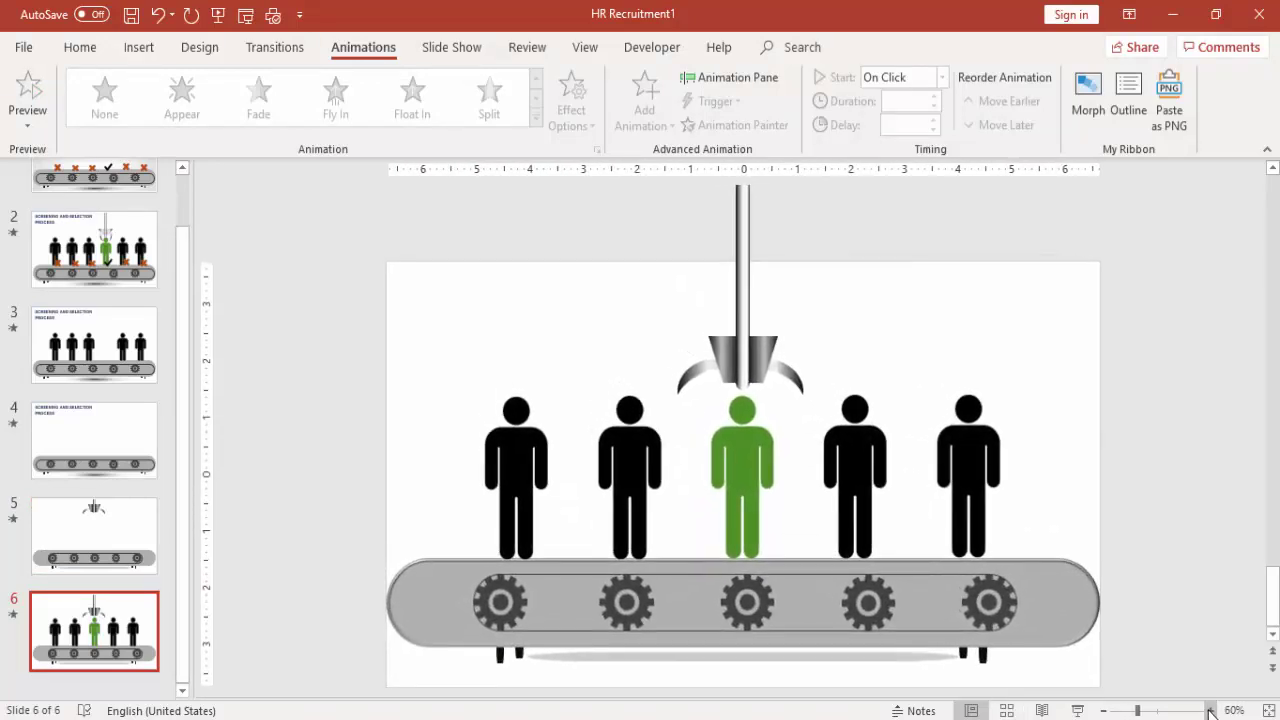
{"action": "left_click", "coordinate": [1209, 711]}
{"action": "left_click", "coordinate": [1209, 711]}
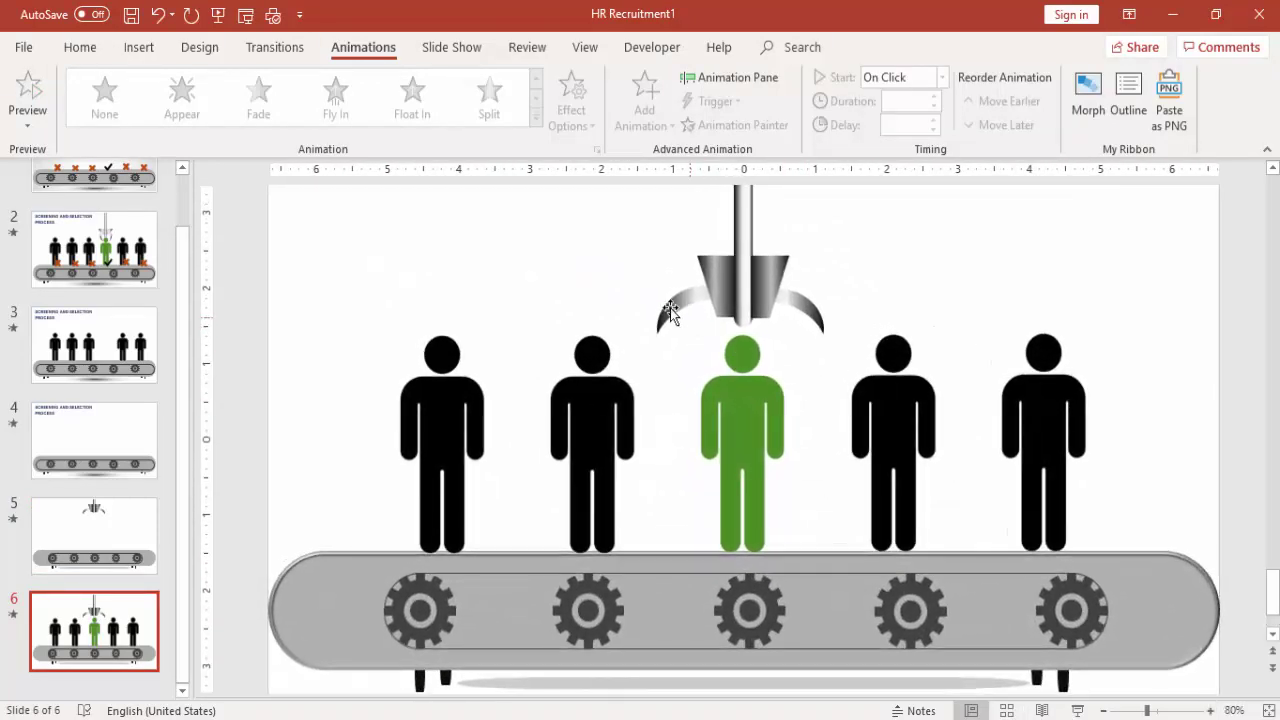
{"action": "left_click", "coordinate": [671, 313]}
{"action": "left_click_drag", "start_coordinate": [698, 254], "coordinate": [650, 273]}
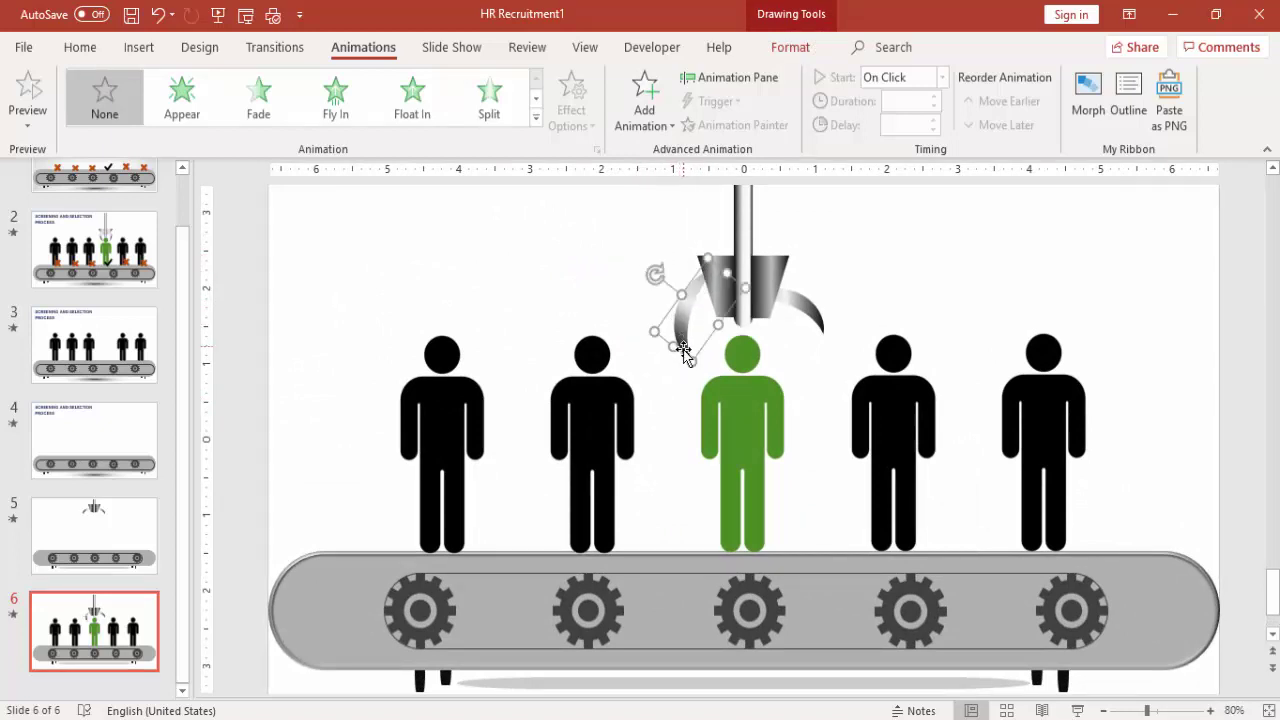
{"action": "left_click_drag", "start_coordinate": [689, 363], "coordinate": [701, 332]}
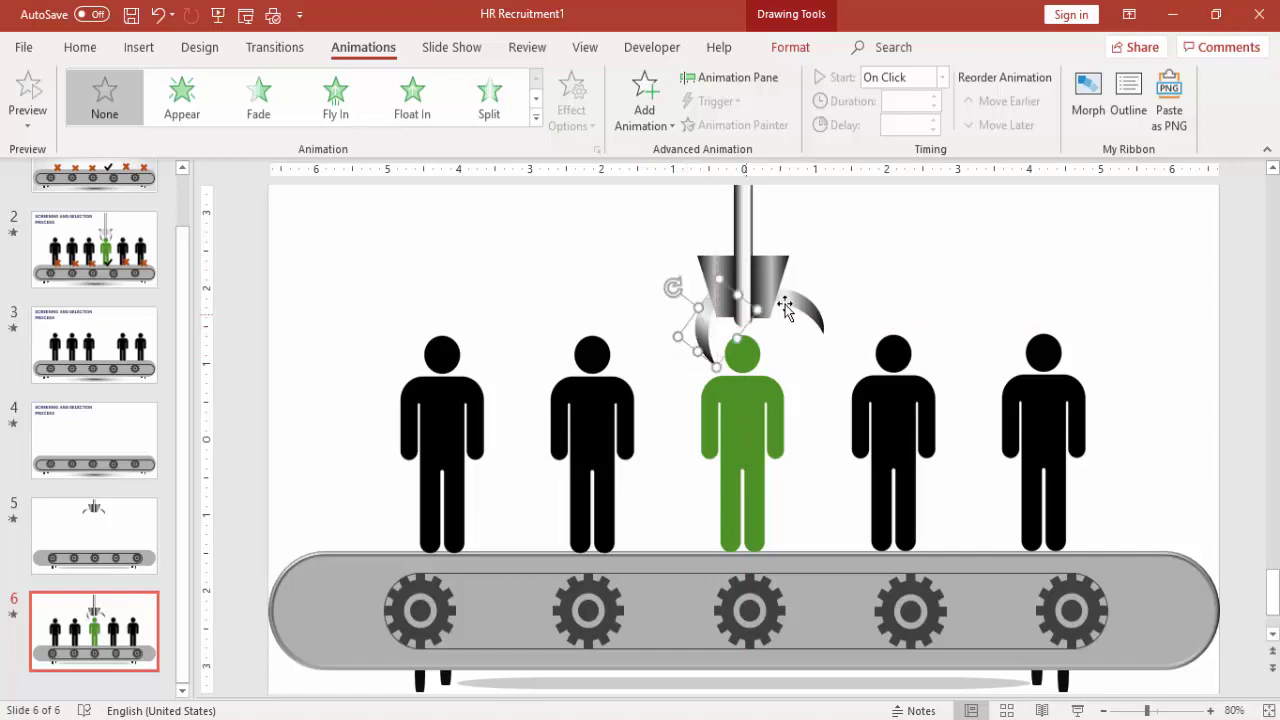
Rotate the right claw piece inward and nudge it left against the head
{"action": "left_click", "coordinate": [796, 303]}
{"action": "left_click_drag", "start_coordinate": [782, 254], "coordinate": [816, 287]}
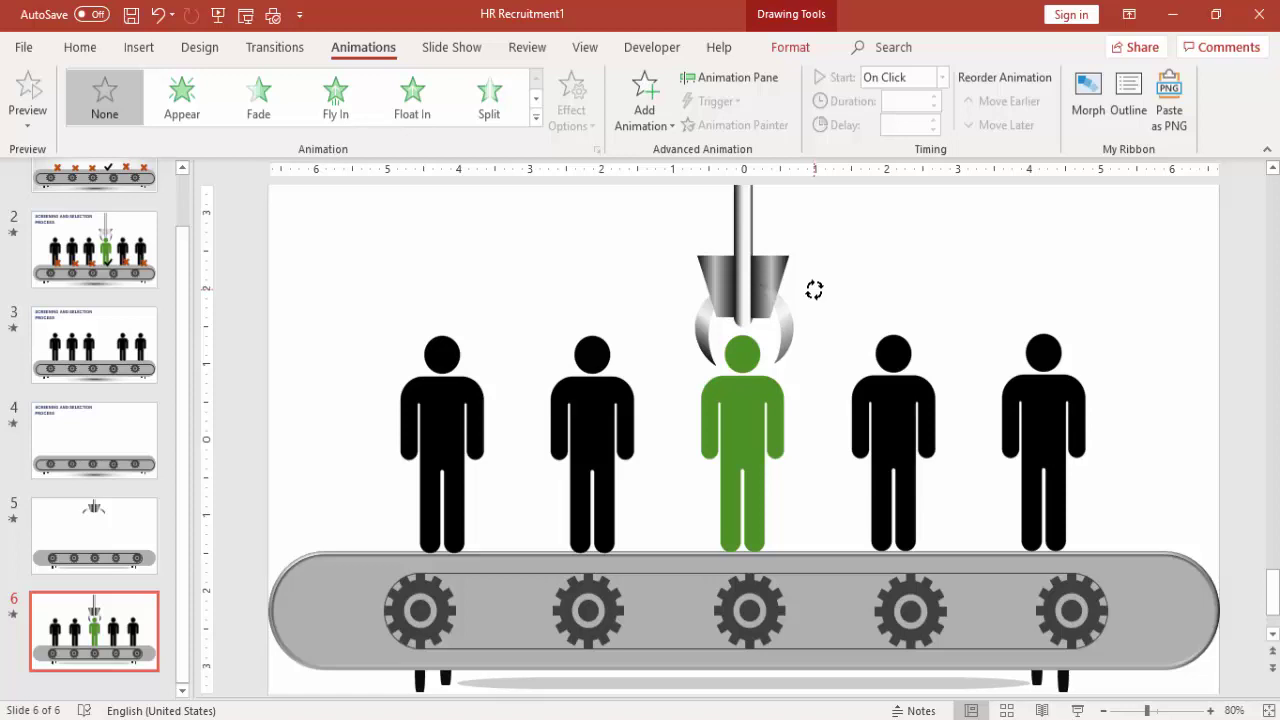
{"action": "left_click_drag", "start_coordinate": [815, 294], "coordinate": [817, 292]}
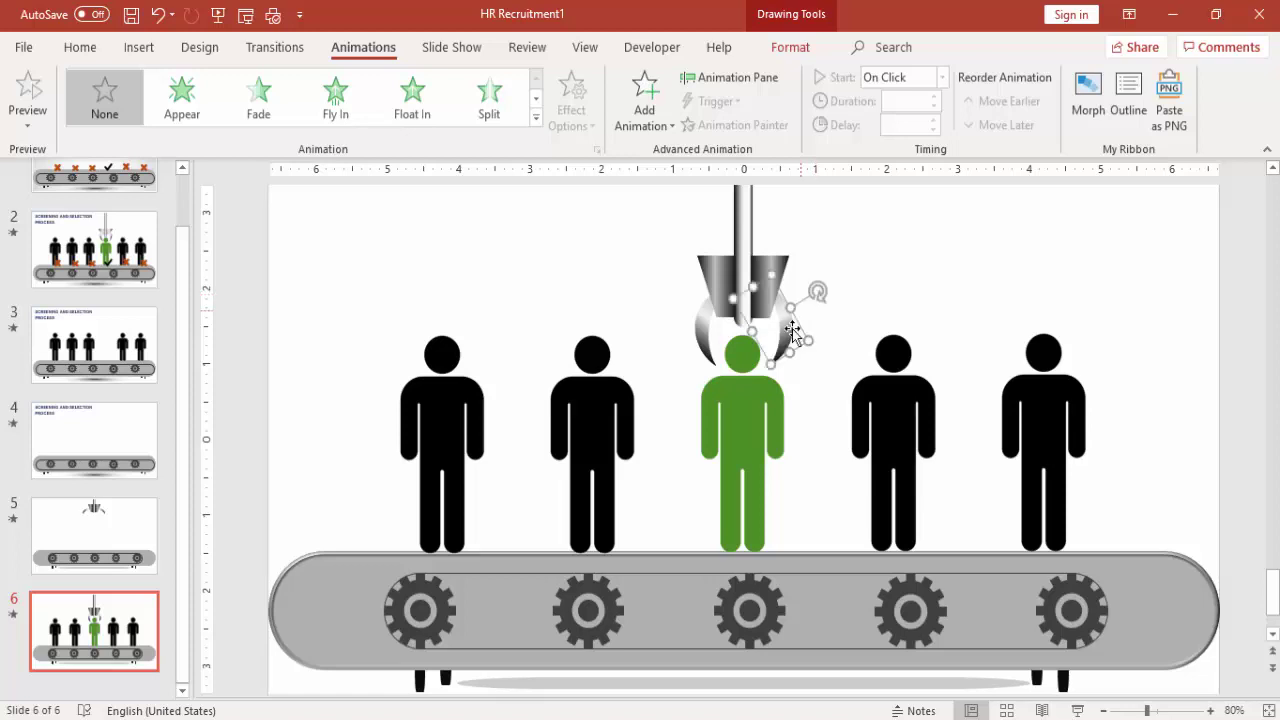
{"action": "left_click_drag", "start_coordinate": [790, 335], "coordinate": [784, 334]}
{"action": "left_click", "coordinate": [141, 523]}
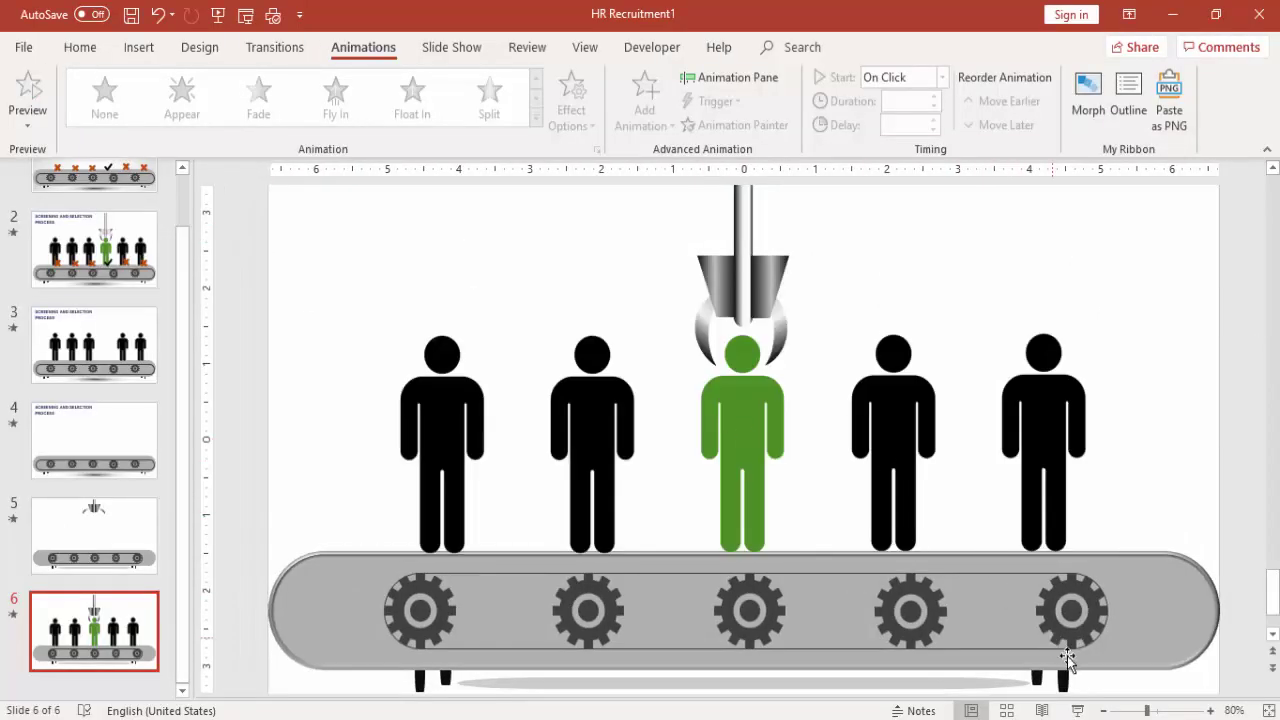
Check slide 6's Morph transition set to advance after 00:02.00, comparing with slide 5
{"action": "left_click", "coordinate": [1103, 710]}
{"action": "left_click", "coordinate": [1103, 710]}
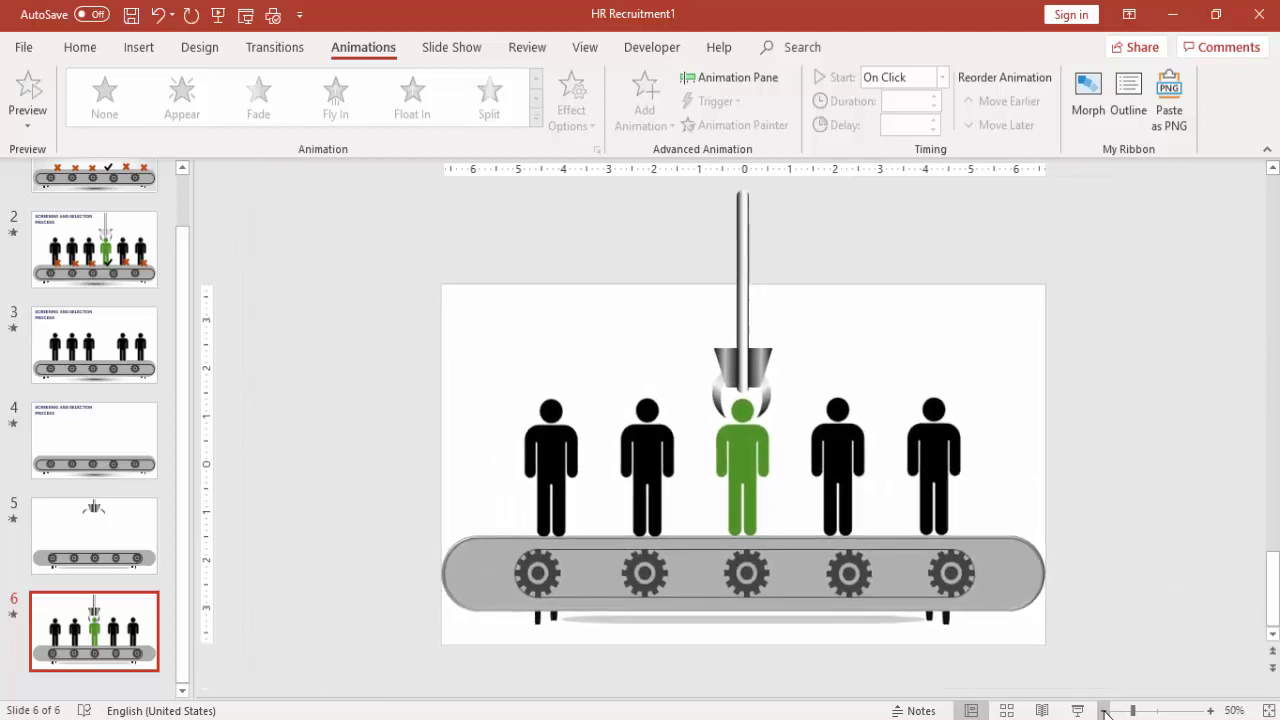
{"action": "left_click", "coordinate": [1103, 710]}
{"action": "left_click", "coordinate": [80, 47]}
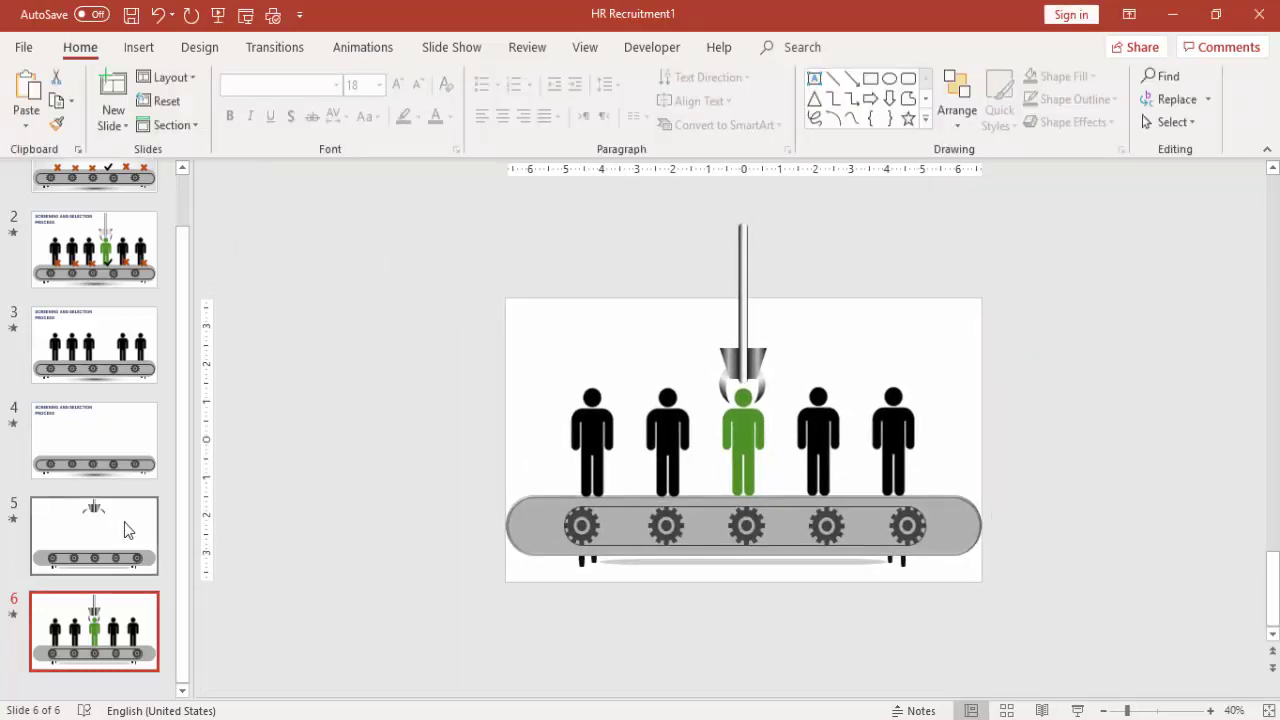
{"action": "left_click", "coordinate": [262, 47]}
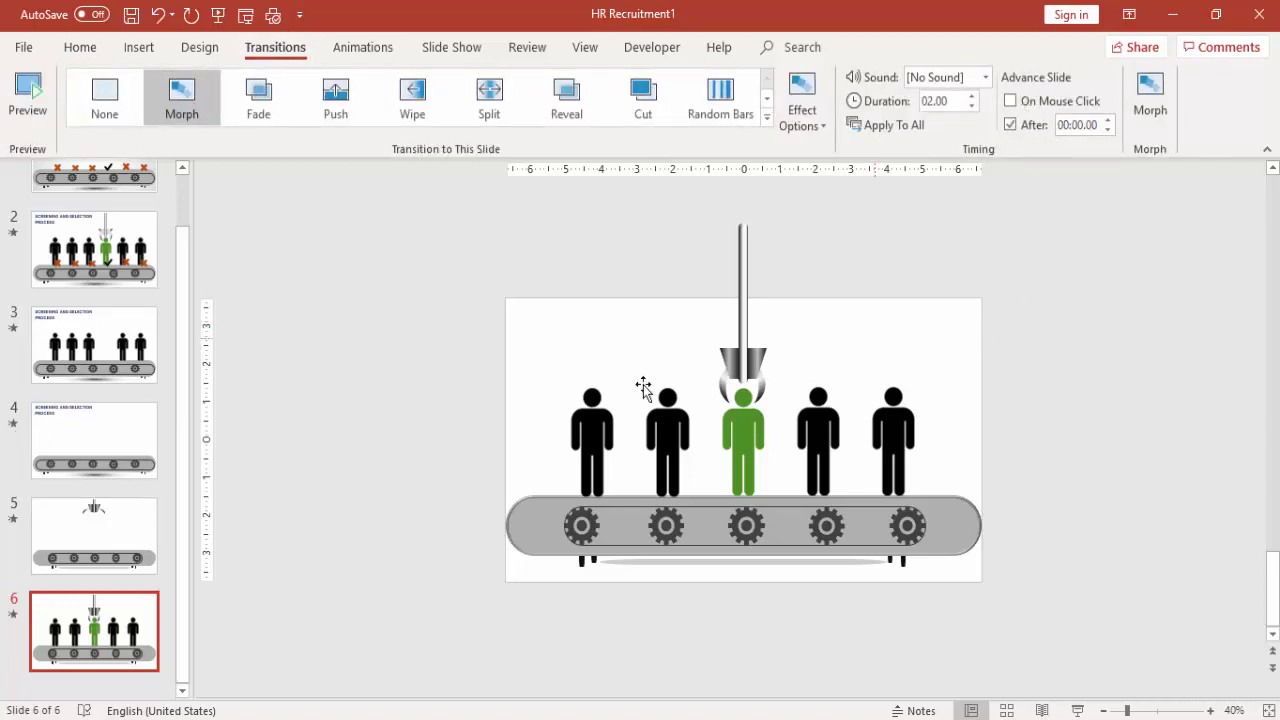
{"action": "left_click", "coordinate": [100, 535]}
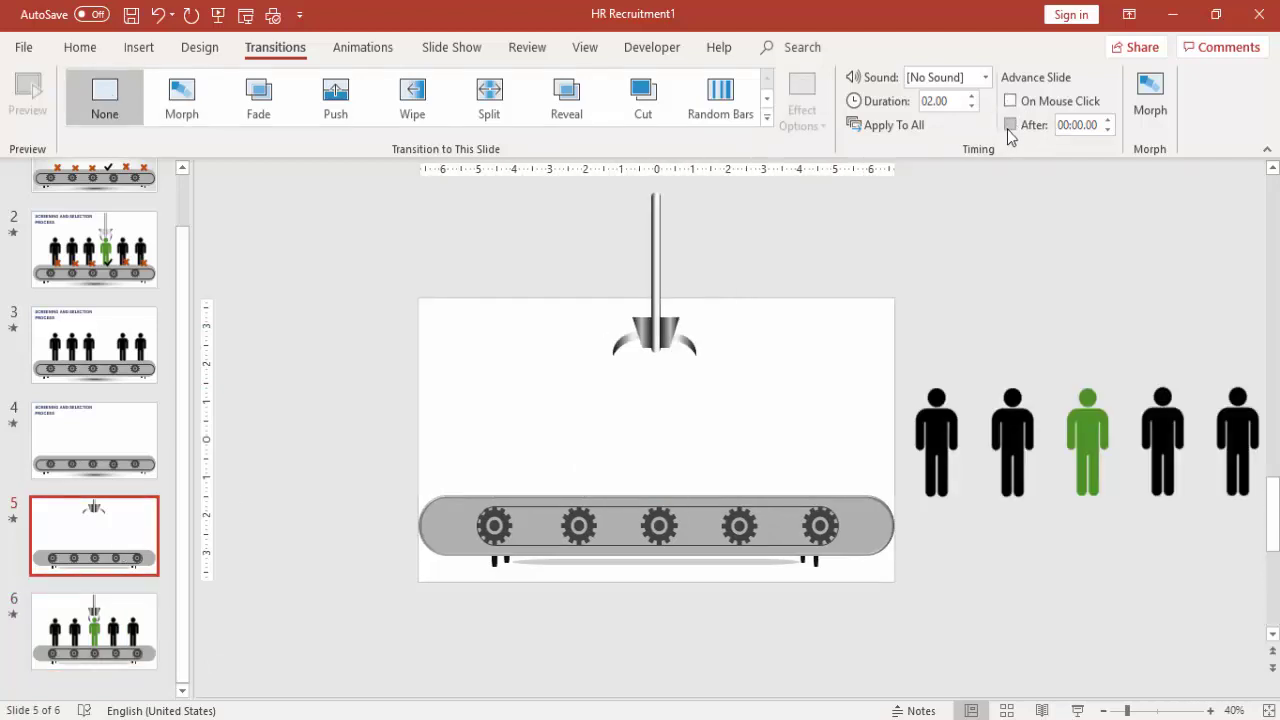
{"action": "left_click", "coordinate": [140, 612]}
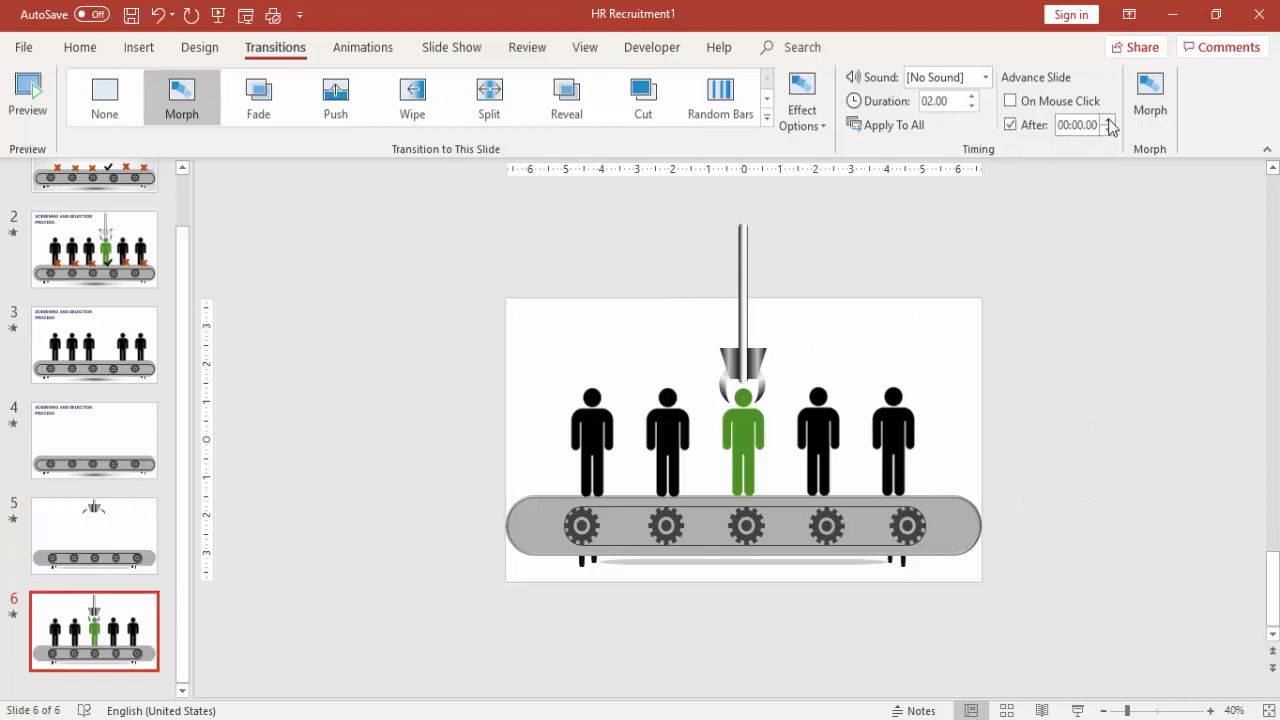
Duplicate slide 6 as slide 7 and lift the claw and green candidate above the slide
{"action": "right_click", "coordinate": [134, 622]}
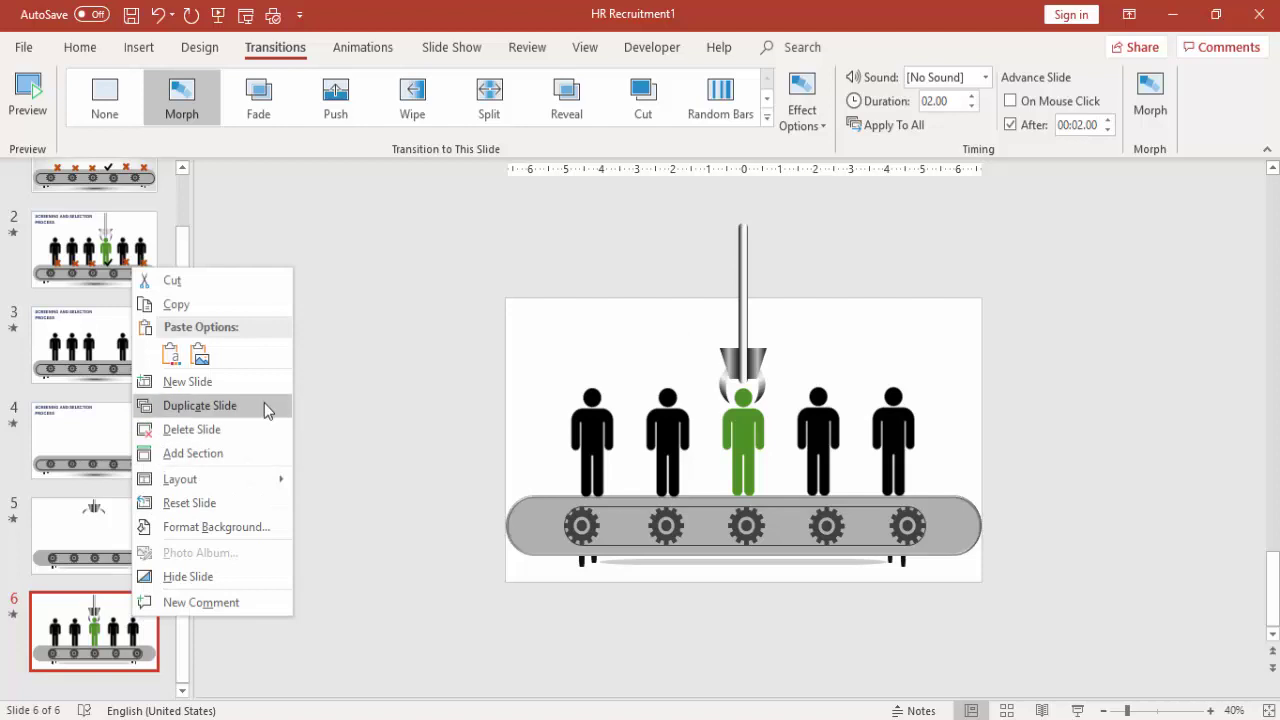
{"action": "left_click", "coordinate": [200, 405]}
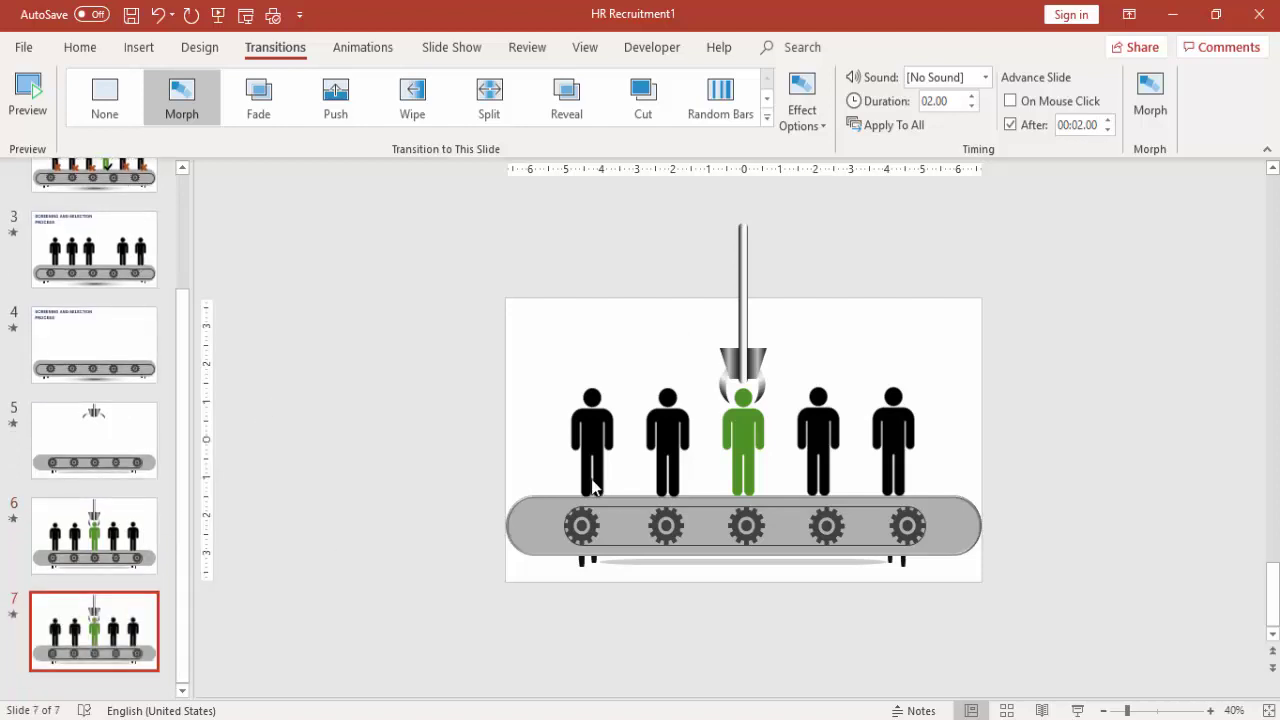
{"action": "left_click_drag", "start_coordinate": [680, 203], "coordinate": [812, 535]}
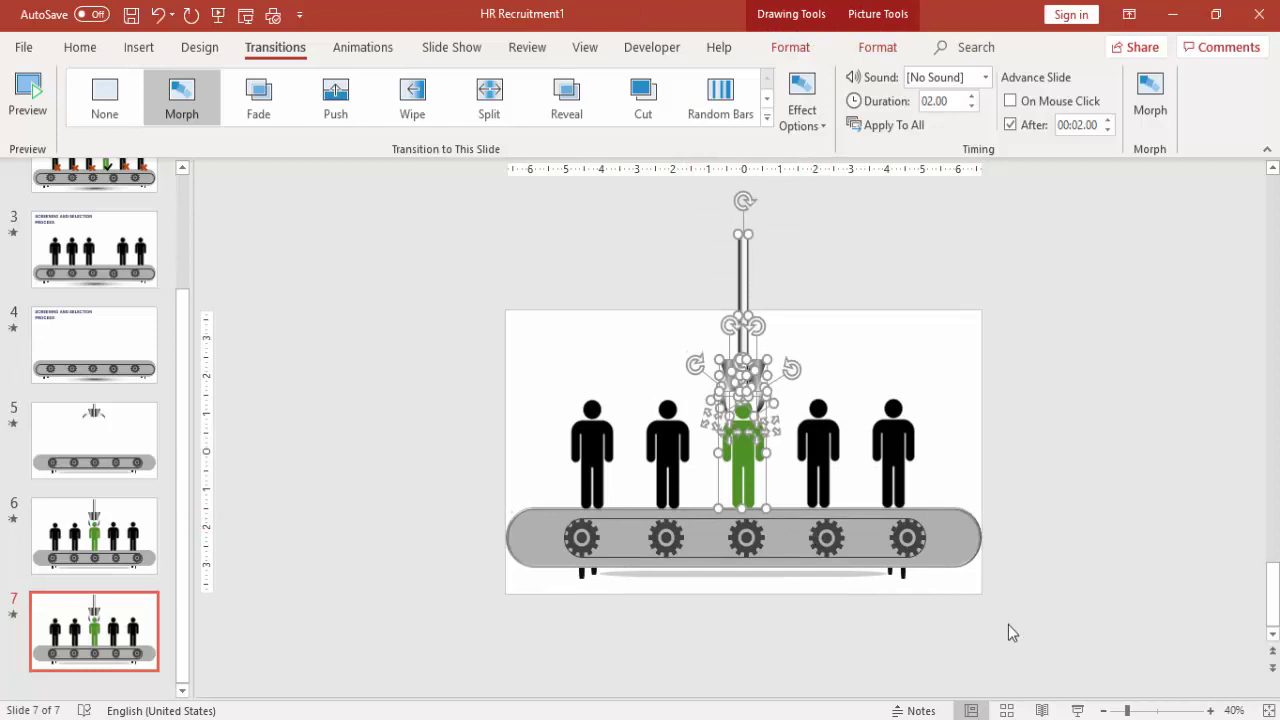
{"action": "key", "text": "Up"}
{"action": "key", "text": "Up"}
{"action": "key", "text": "Up"}
{"action": "key", "text": "Up"}
{"action": "key", "text": "Up"}
{"action": "key", "text": "Up"}
{"action": "key", "text": "Up"}
{"action": "key", "text": "Up"}
{"action": "key", "text": "Up"}
{"action": "key", "text": "Up"}
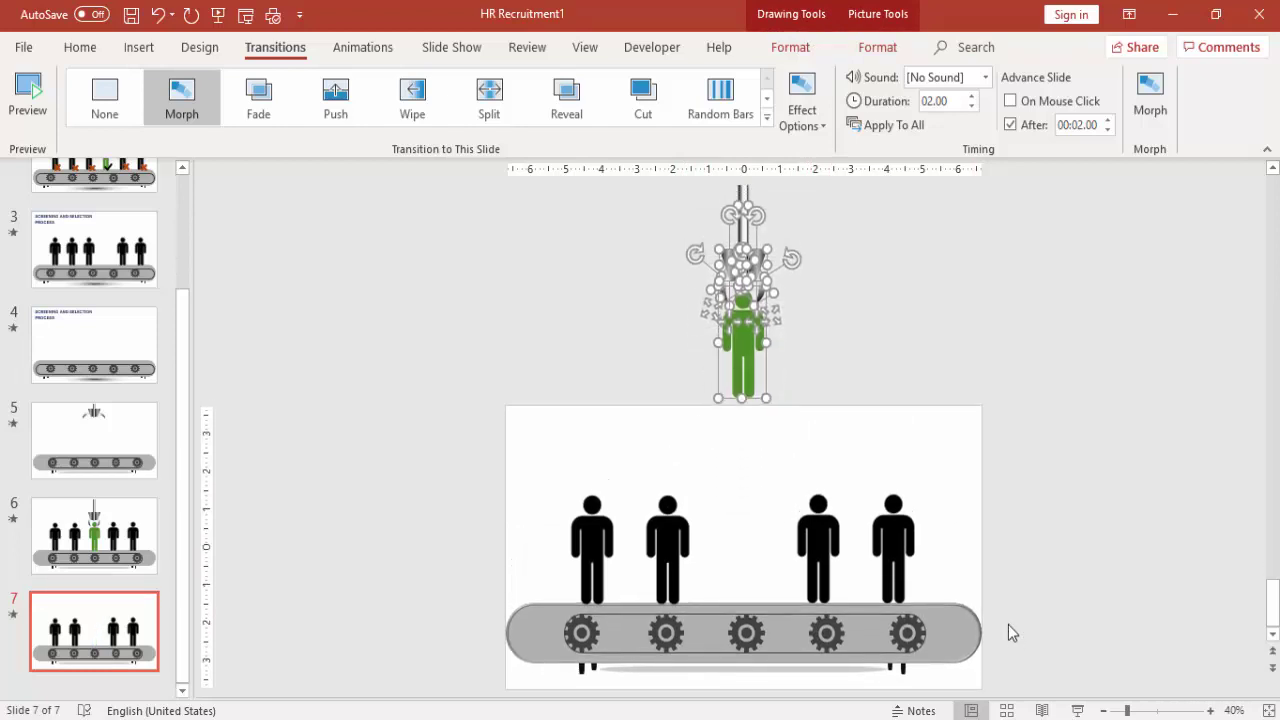
{"action": "left_click", "coordinate": [846, 365]}
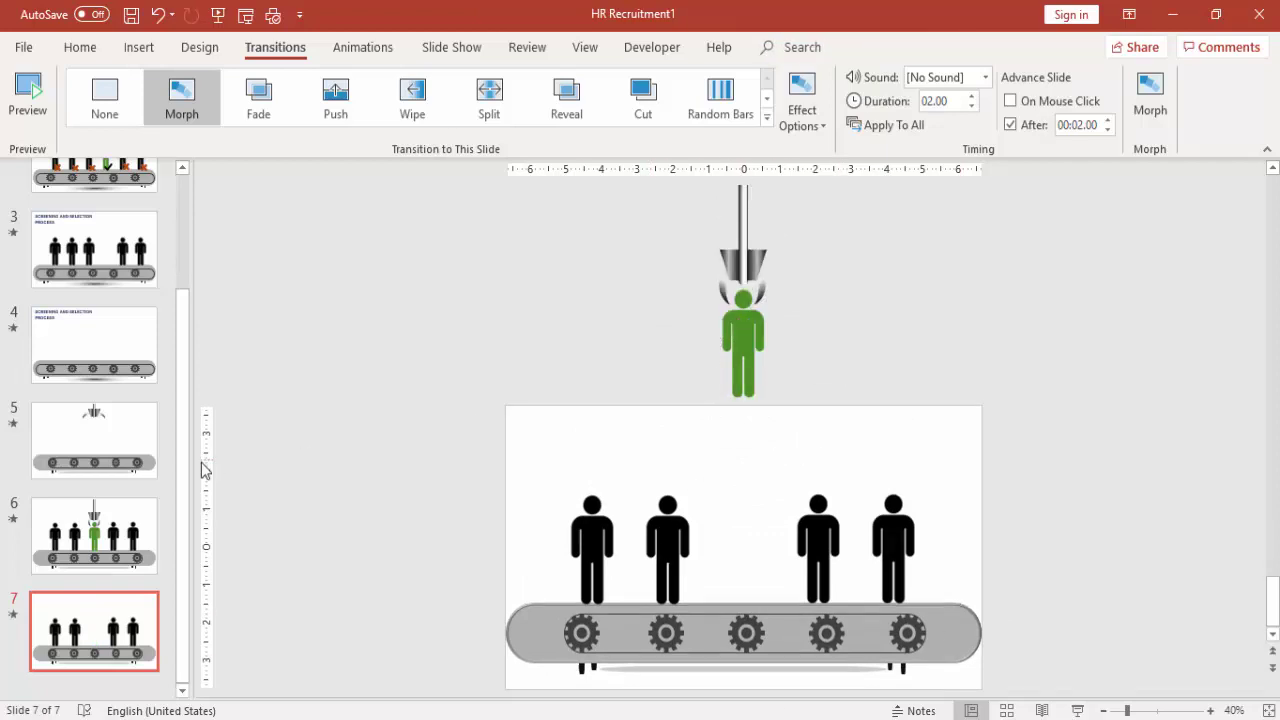
{"action": "left_click", "coordinate": [110, 435]}
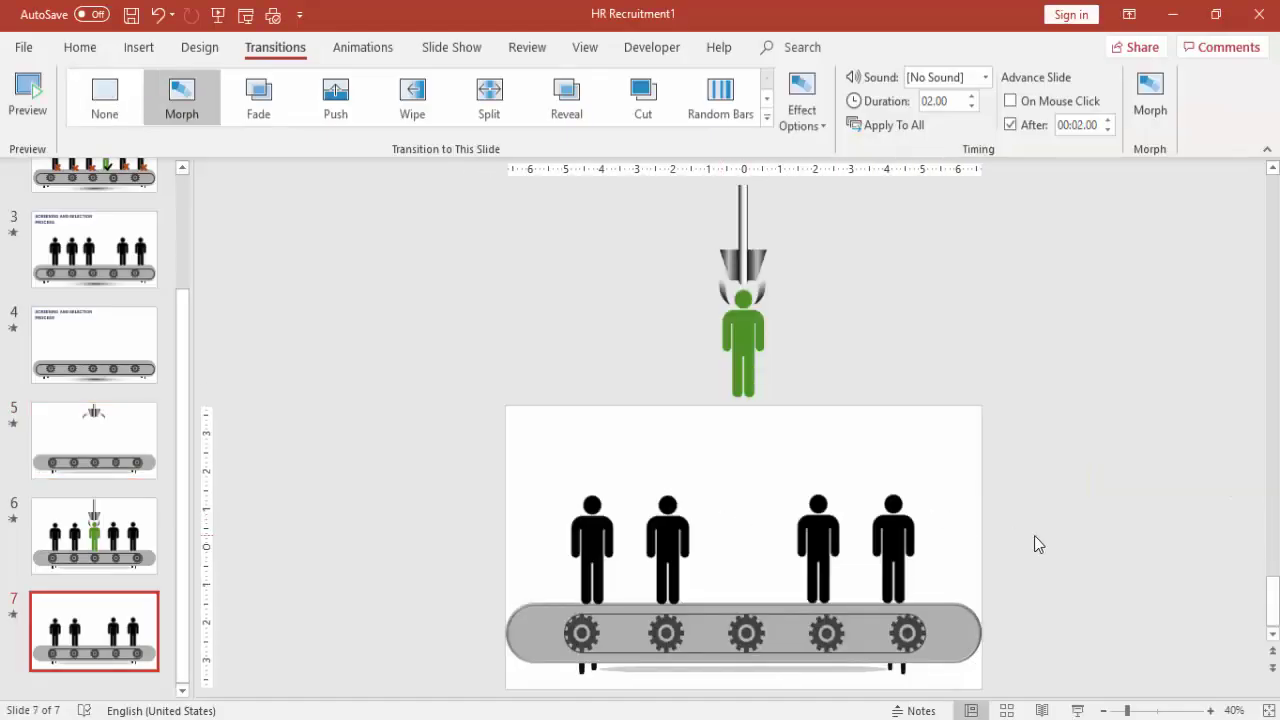
Duplicate slide 7 as slide 8, push the four black figures off the left edge, then show slide 5
{"action": "right_click", "coordinate": [86, 640]}
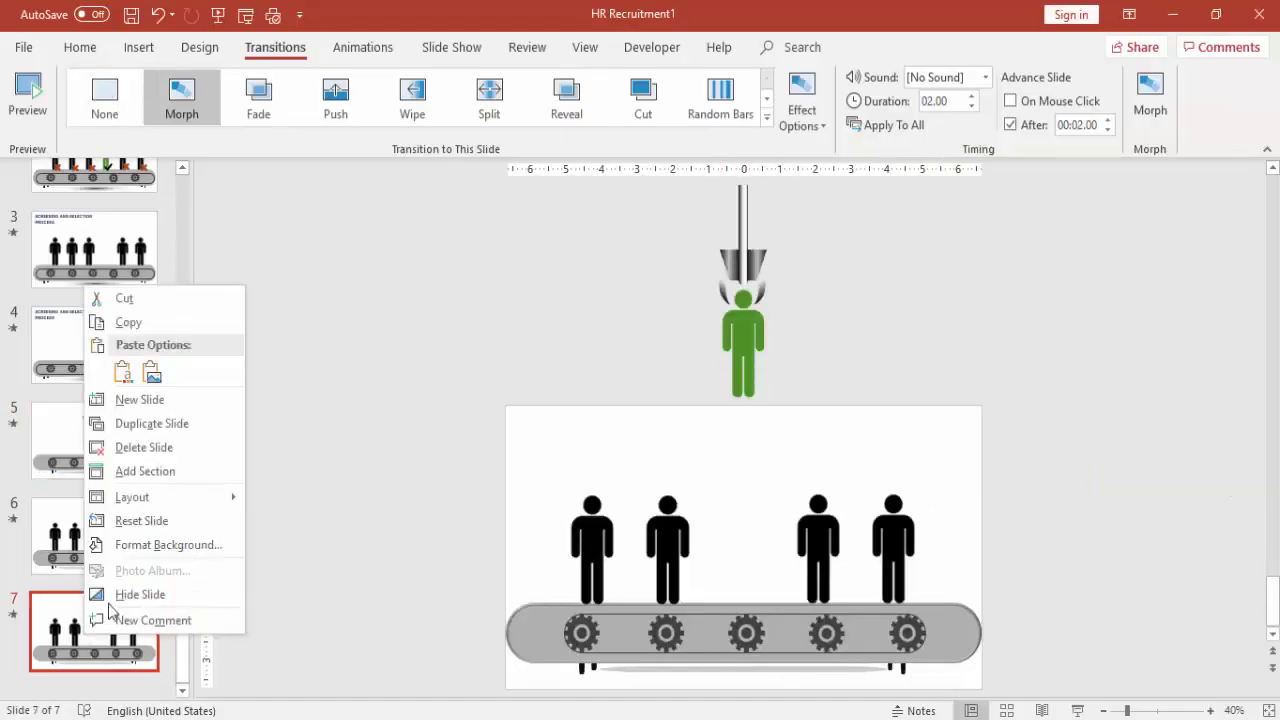
{"action": "left_click", "coordinate": [190, 432]}
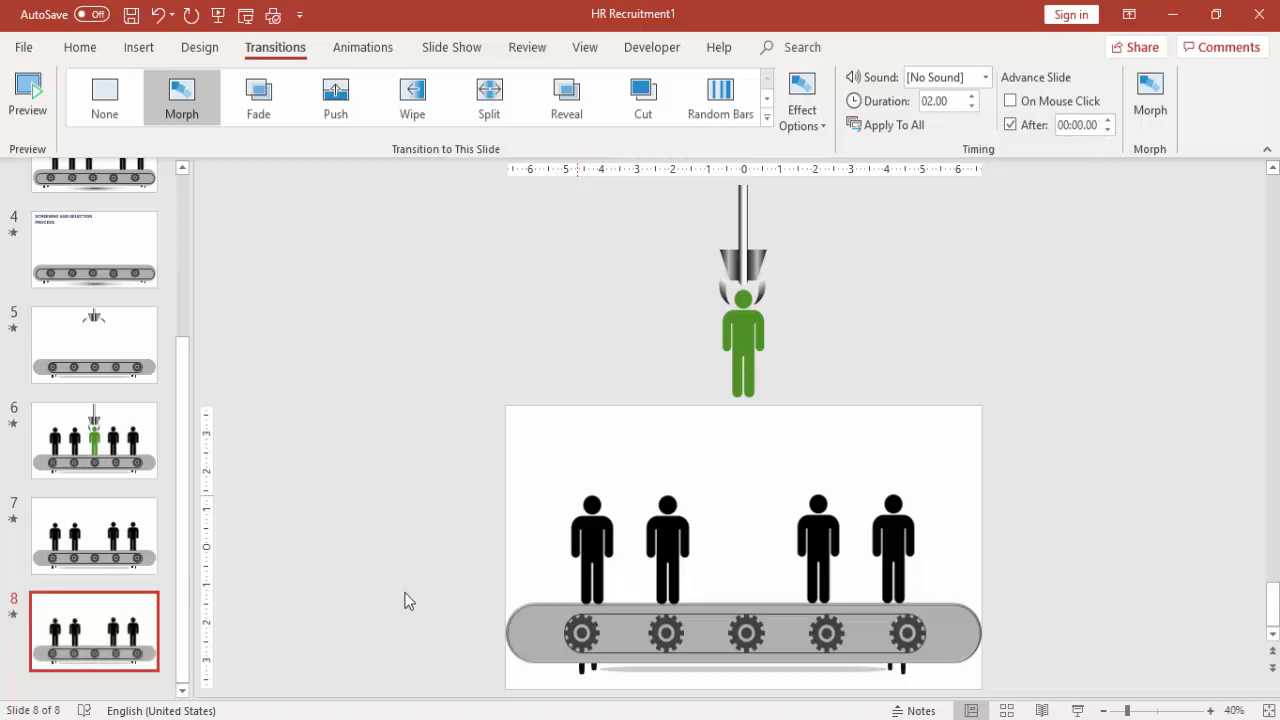
{"action": "left_click_drag", "start_coordinate": [381, 490], "coordinate": [1065, 628]}
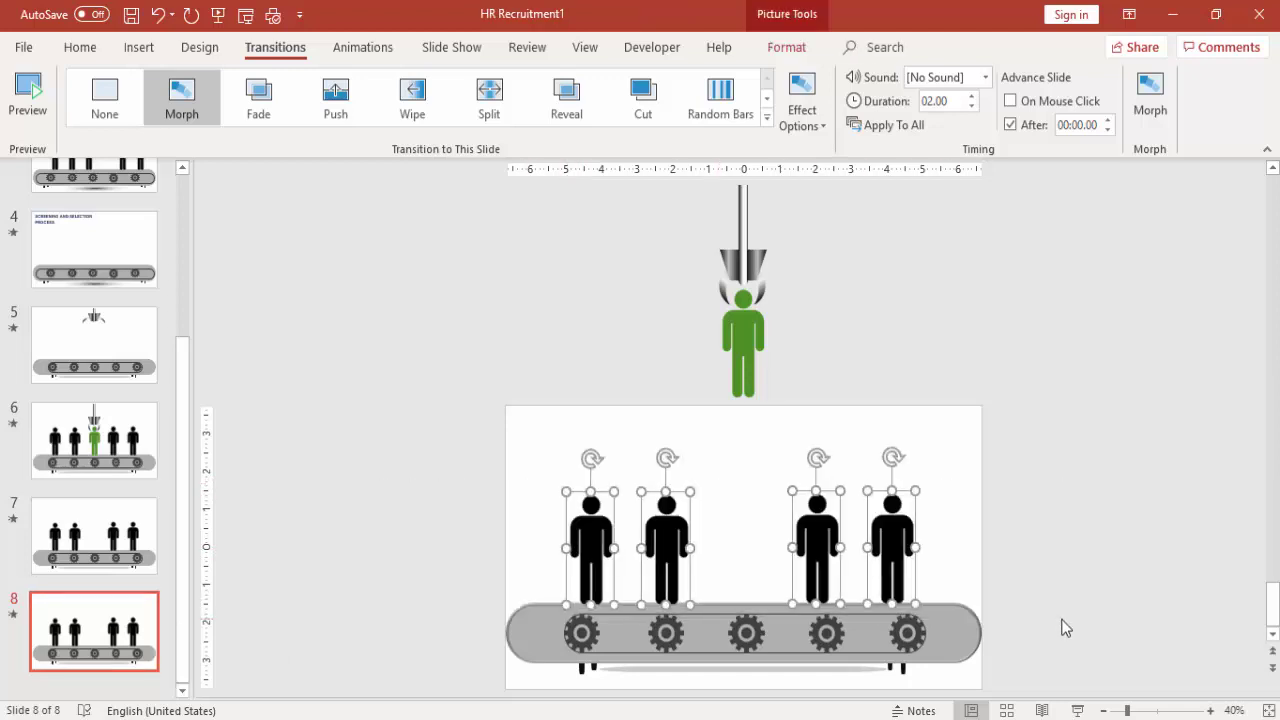
{"action": "key", "text": "Left"}
{"action": "key", "text": "Left"}
{"action": "key", "text": "Left"}
{"action": "key", "text": "Left"}
{"action": "key", "text": "Left"}
{"action": "key", "text": "Left"}
{"action": "key", "text": "Left"}
{"action": "key", "text": "Left"}
{"action": "key", "text": "Left"}
{"action": "key", "text": "Left"}
{"action": "key", "text": "Left"}
{"action": "key", "text": "Left"}
{"action": "key", "text": "Left"}
{"action": "key", "text": "Left"}
{"action": "key", "text": "Left"}
{"action": "key", "text": "Left"}
{"action": "key", "text": "Left"}
{"action": "key", "text": "Left"}
{"action": "key", "text": "Left"}
{"action": "key", "text": "Left"}
{"action": "key", "text": "Left"}
{"action": "key", "text": "Left"}
{"action": "key", "text": "Left"}
{"action": "key", "text": "Left"}
{"action": "key", "text": "Left"}
{"action": "key", "text": "Left"}
{"action": "key", "text": "Left"}
{"action": "key", "text": "Left"}
{"action": "key", "text": "Left"}
{"action": "key", "text": "Left"}
{"action": "key", "text": "Left"}
{"action": "key", "text": "Left"}
{"action": "key", "text": "Left"}
{"action": "key", "text": "Left"}
{"action": "key", "text": "Left"}
{"action": "key", "text": "Left"}
{"action": "key", "text": "Left"}
{"action": "key", "text": "Left"}
{"action": "key", "text": "Left"}
{"action": "key", "text": "Left"}
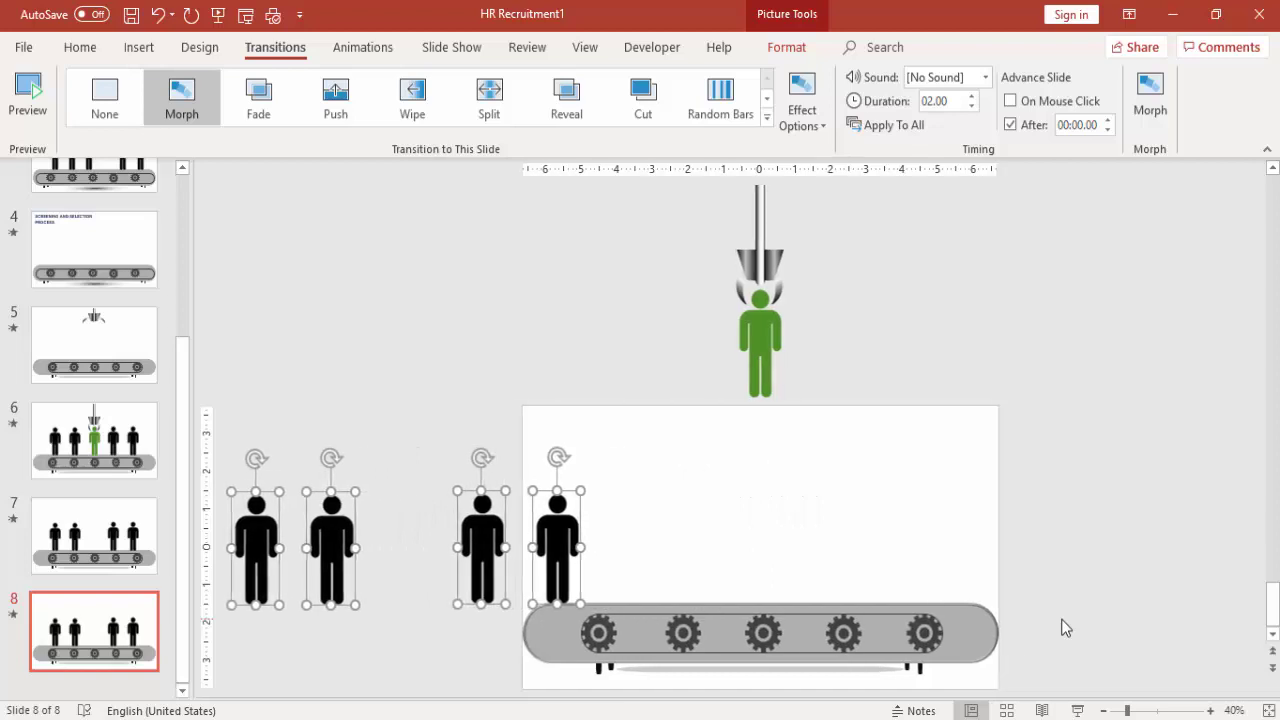
{"action": "key", "text": "Left"}
{"action": "key", "text": "Left"}
{"action": "key", "text": "Left"}
{"action": "key", "text": "Left"}
{"action": "key", "text": "Left"}
{"action": "key", "text": "Left"}
{"action": "key", "text": "Left"}
{"action": "key", "text": "Left"}
{"action": "key", "text": "Left"}
{"action": "key", "text": "Left"}
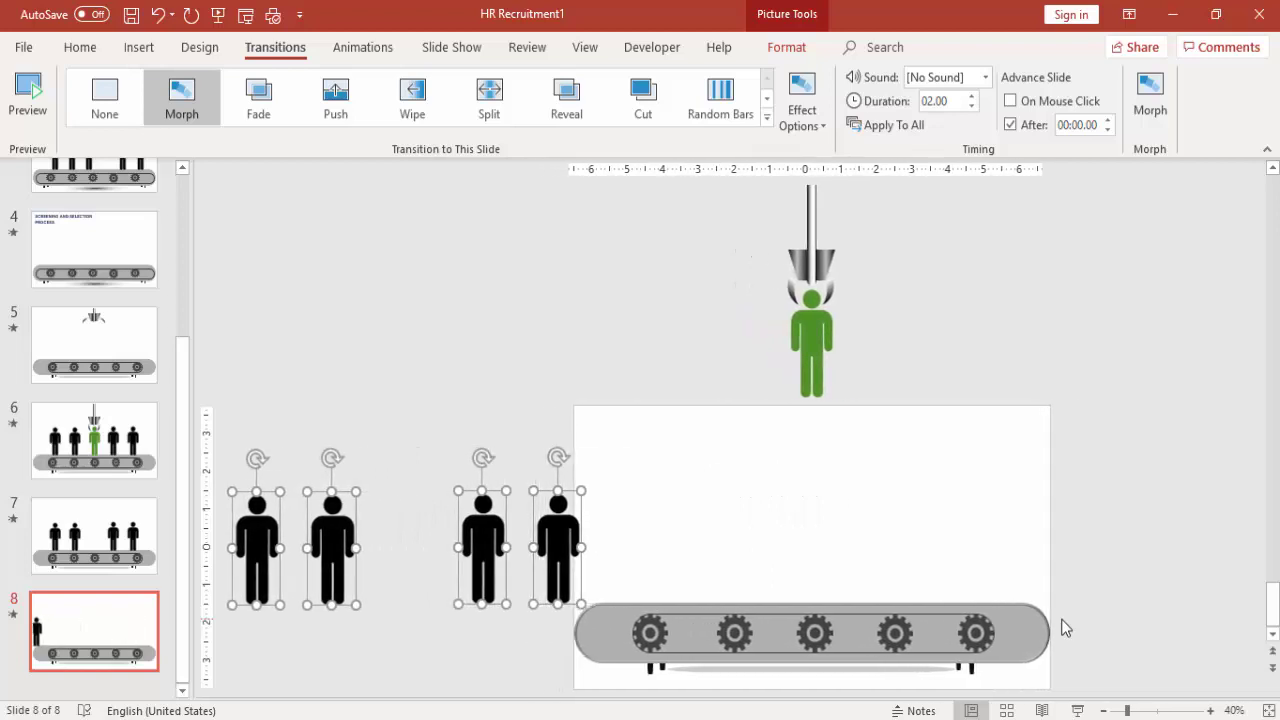
{"action": "left_click", "coordinate": [114, 350]}
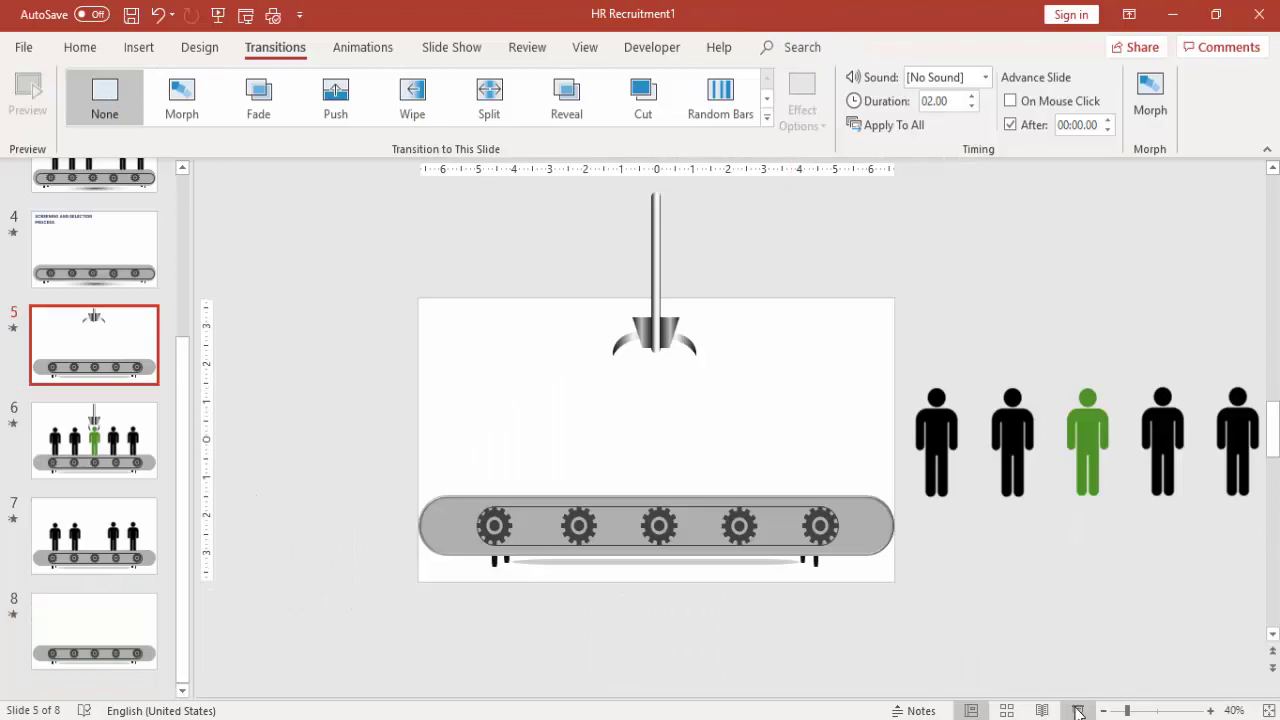